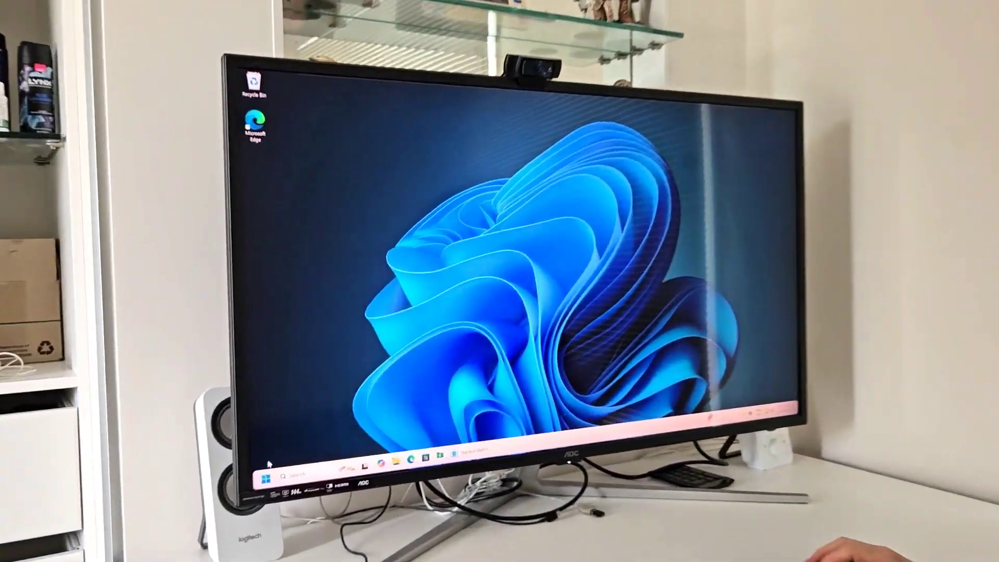
- Launch Start11 settings from the Start menu and turn on its replacement start menu
{"action": "left_click", "coordinate": [266, 477]}
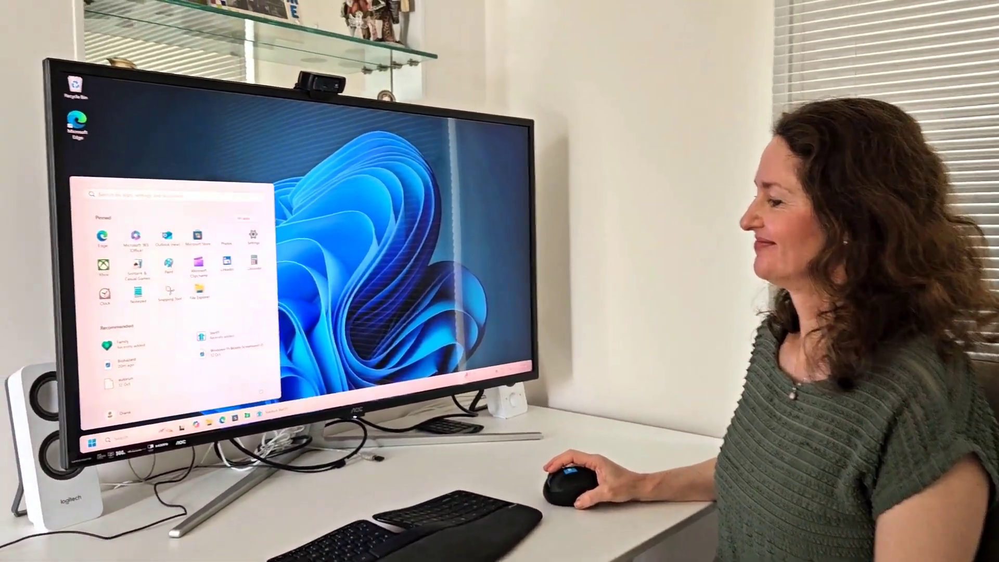
{"action": "left_click", "coordinate": [206, 334]}
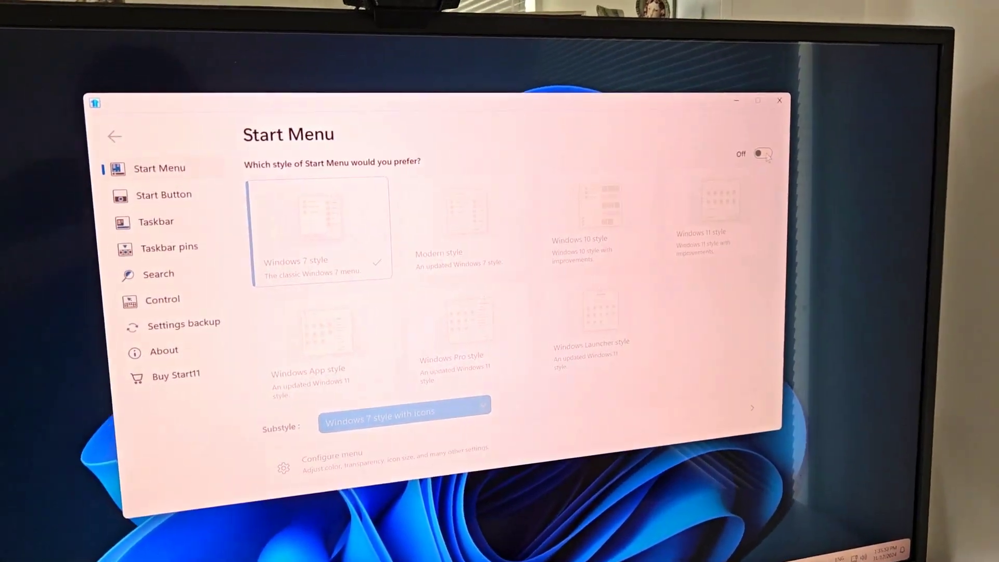
{"action": "left_click", "coordinate": [762, 153]}
- Preview the Windows 7-style start menu, view the pinned Downloads folder, and pin RetroBar to the taskbar
{"action": "key", "text": "super"}
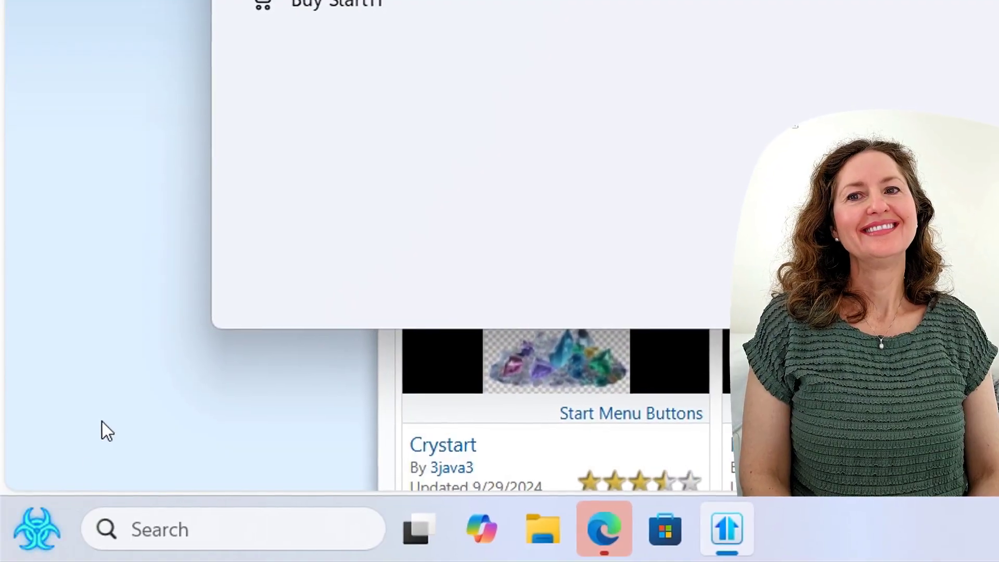
{"action": "left_click", "coordinate": [46, 546]}
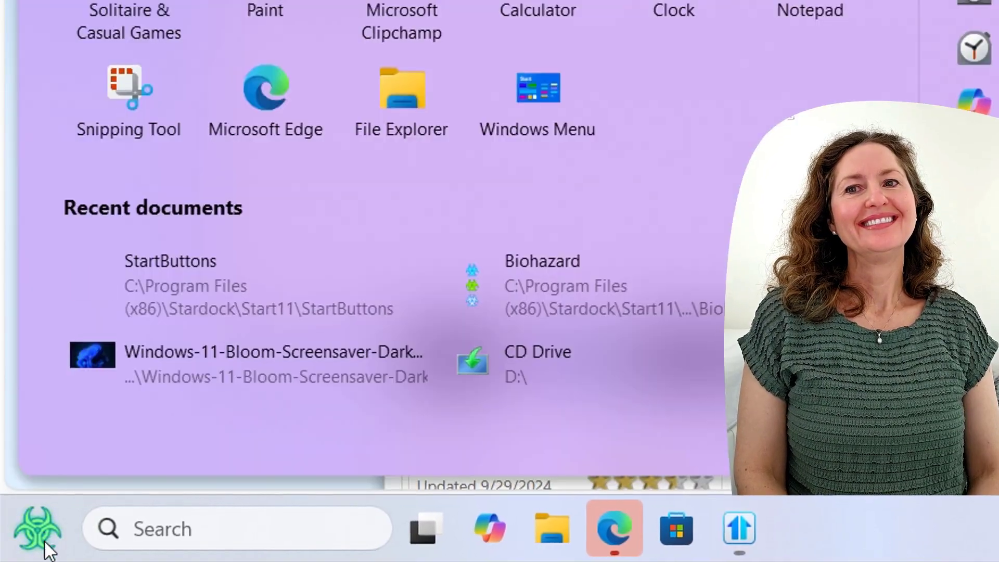
{"action": "left_click", "coordinate": [48, 538]}
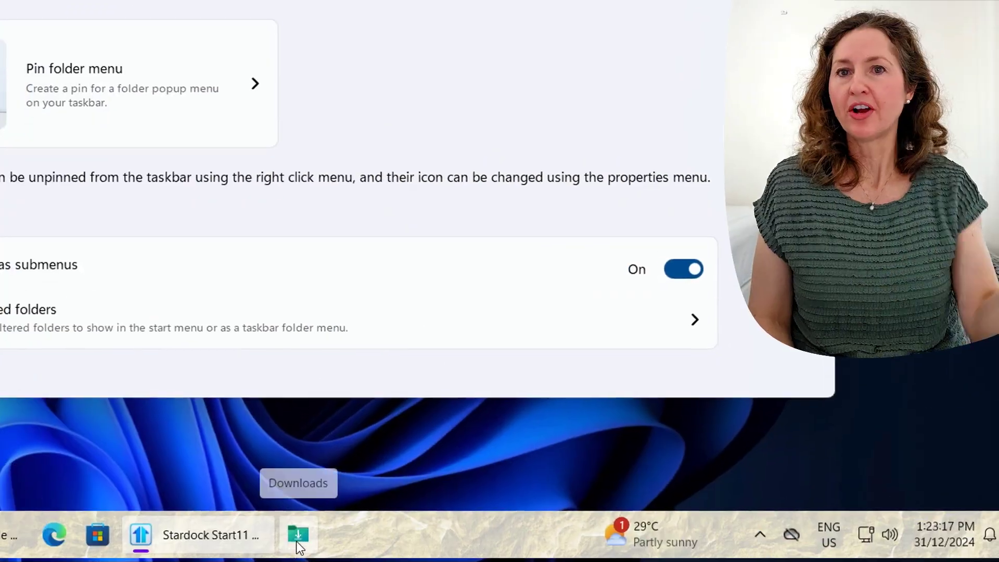
{"action": "left_click", "coordinate": [296, 535]}
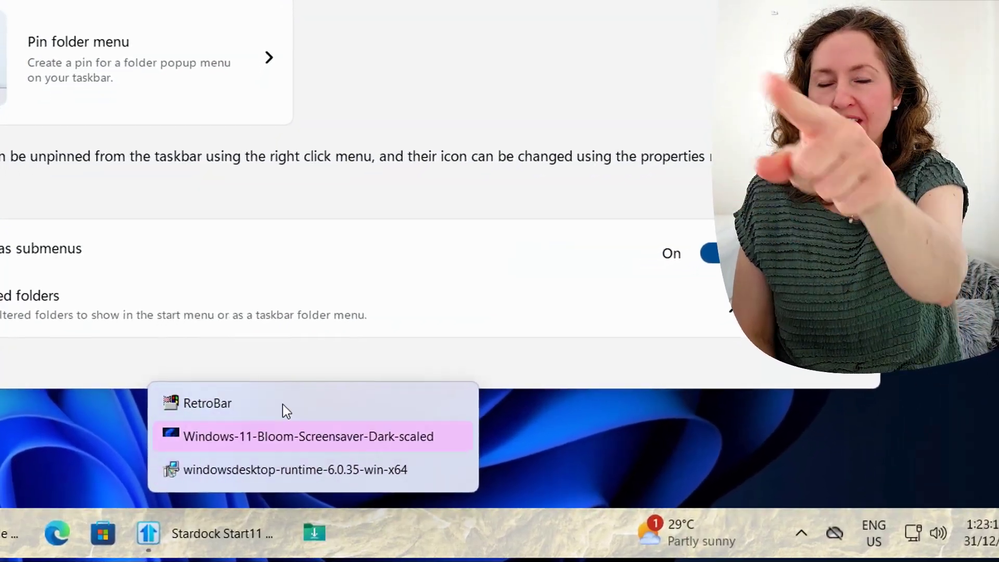
{"action": "left_click_drag", "start_coordinate": [292, 414], "coordinate": [129, 415]}
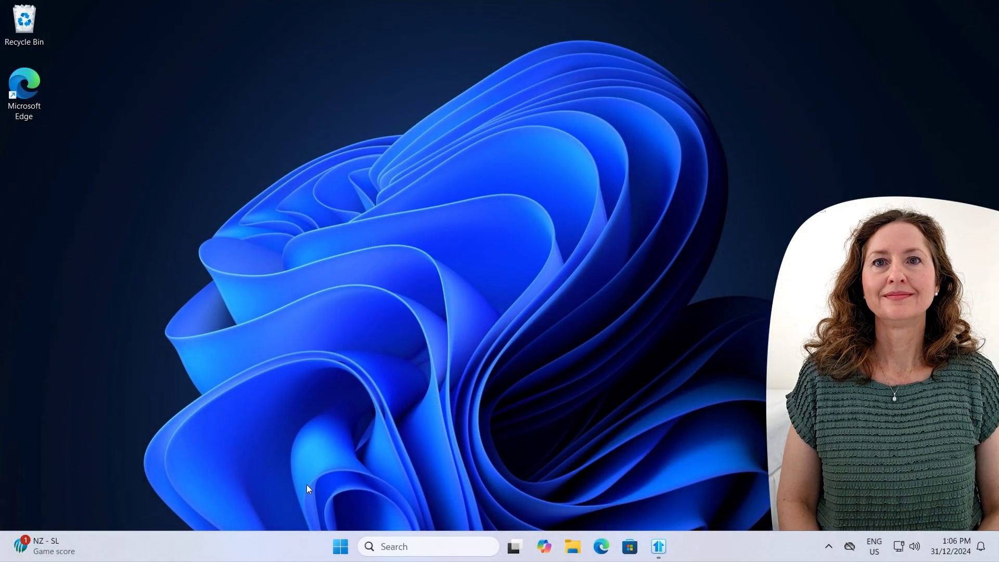
{"action": "left_click", "coordinate": [343, 550]}
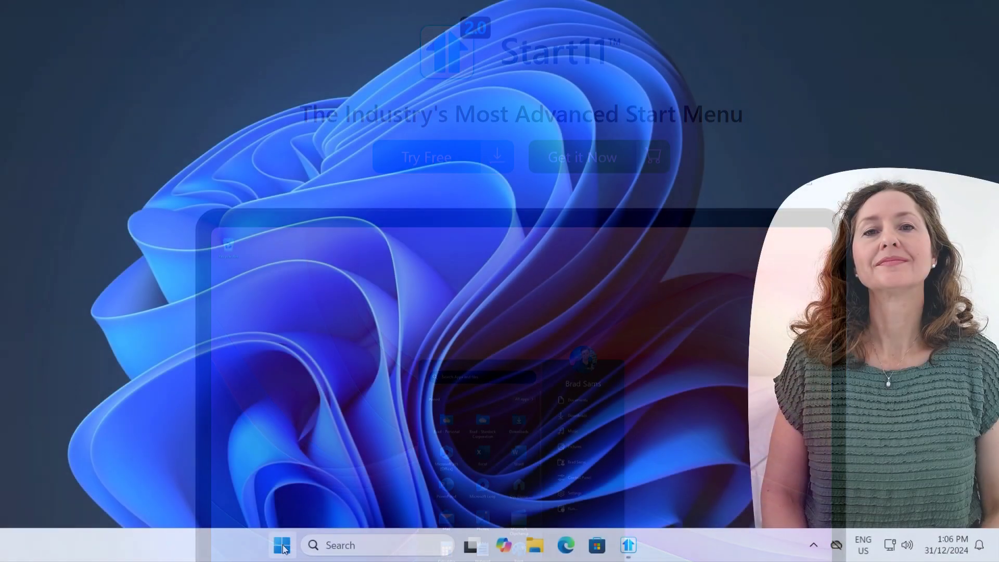
- Bring up the Windows 11 Start menu, with Start11 listed as a recently added app
{"action": "left_click", "coordinate": [282, 546]}
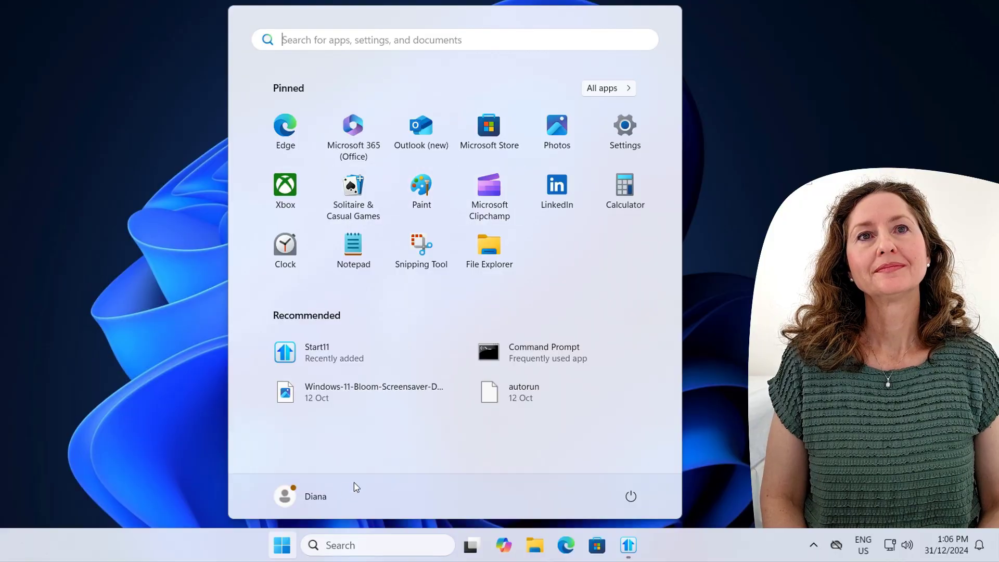
{"action": "left_click", "coordinate": [275, 558]}
{"action": "left_click", "coordinate": [276, 558]}
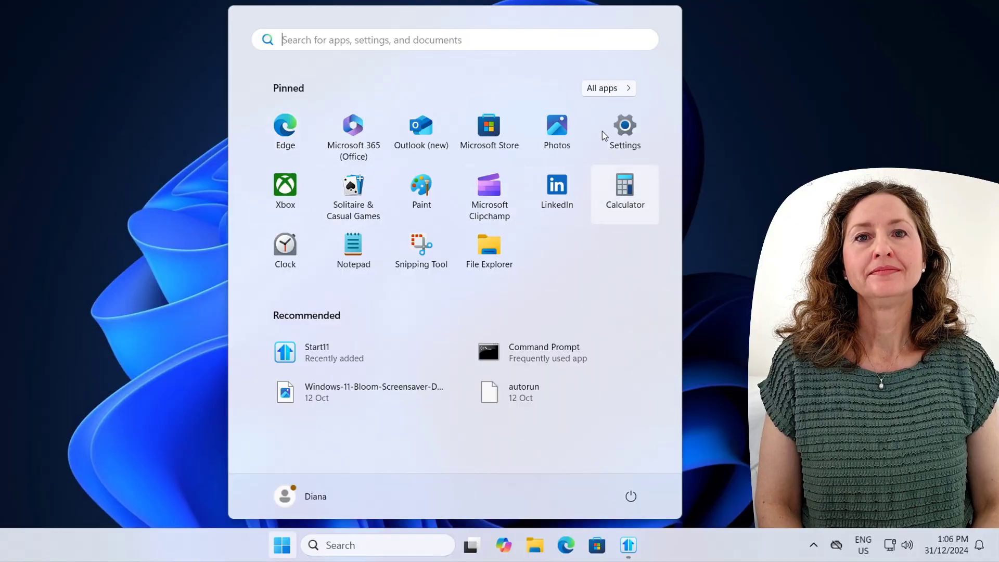
{"action": "left_click", "coordinate": [281, 544]}
{"action": "left_click", "coordinate": [281, 545]}
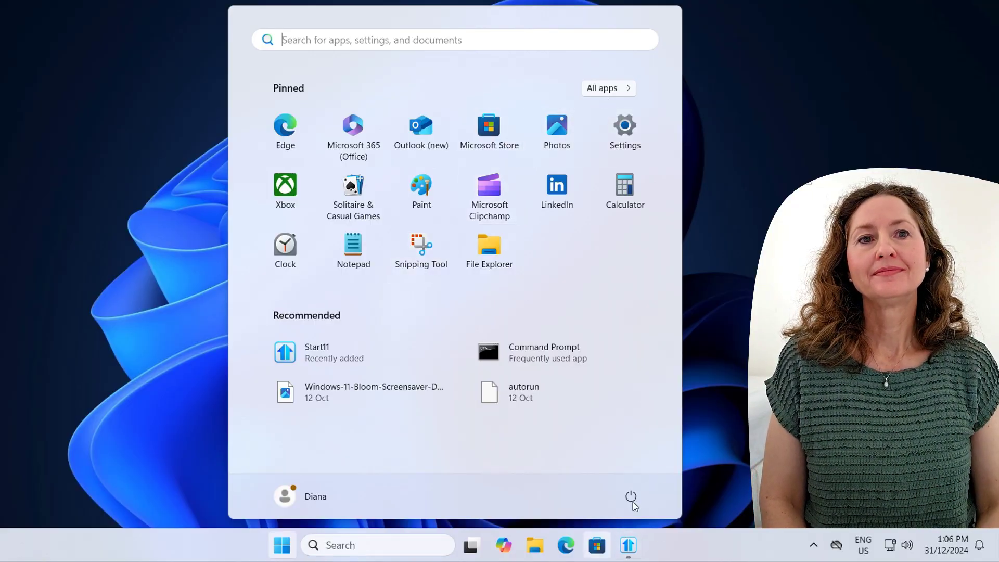
{"action": "left_click", "coordinate": [624, 89]}
{"action": "left_click", "coordinate": [622, 90]}
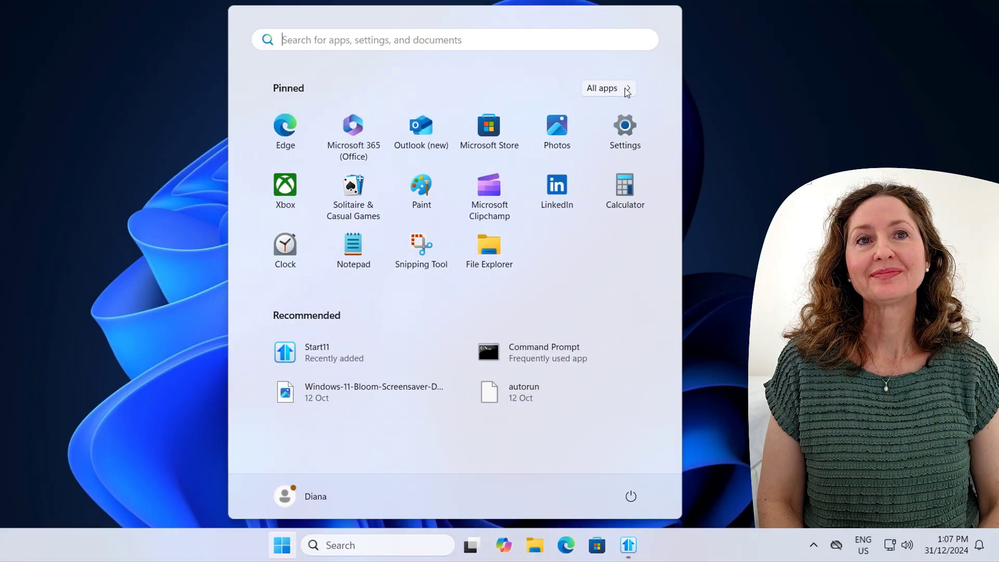
{"action": "left_click", "coordinate": [613, 90]}
{"action": "scroll", "coordinate": [586, 159], "scroll_direction": "down", "scroll_amount": 10}
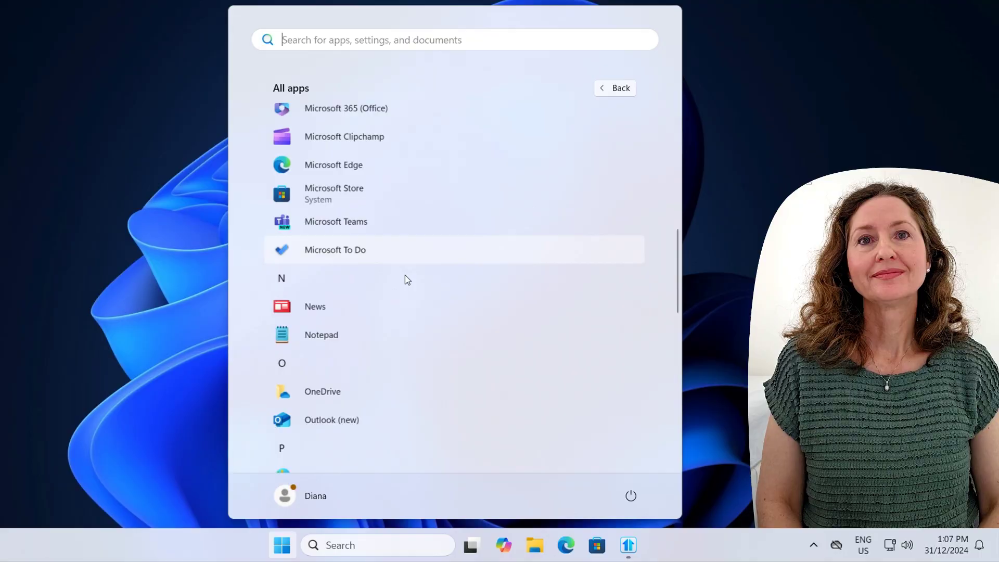
{"action": "scroll", "coordinate": [386, 250], "scroll_direction": "down", "scroll_amount": 6}
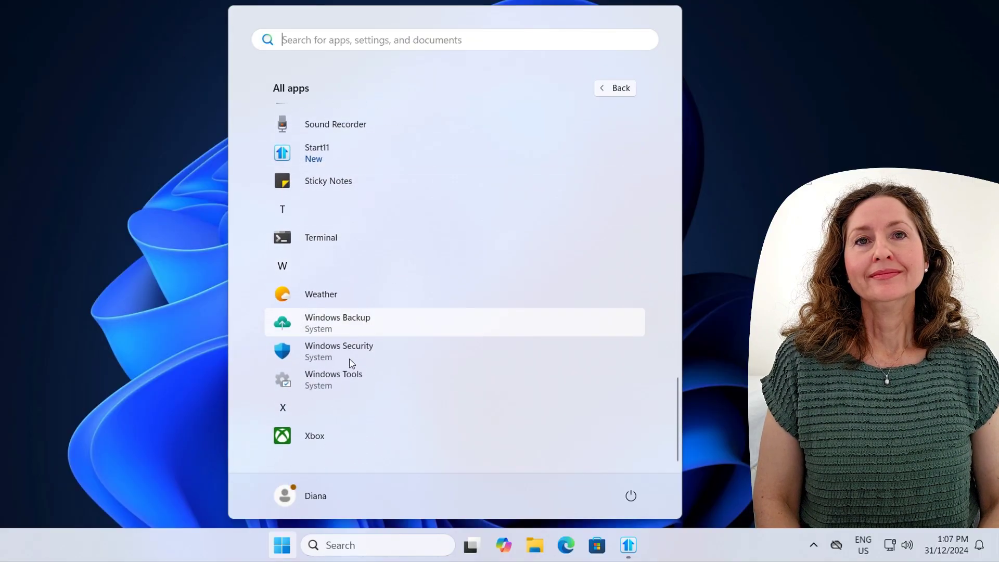
{"action": "scroll", "coordinate": [365, 391], "scroll_direction": "up", "scroll_amount": 3}
{"action": "scroll", "coordinate": [366, 392], "scroll_direction": "up", "scroll_amount": 2}
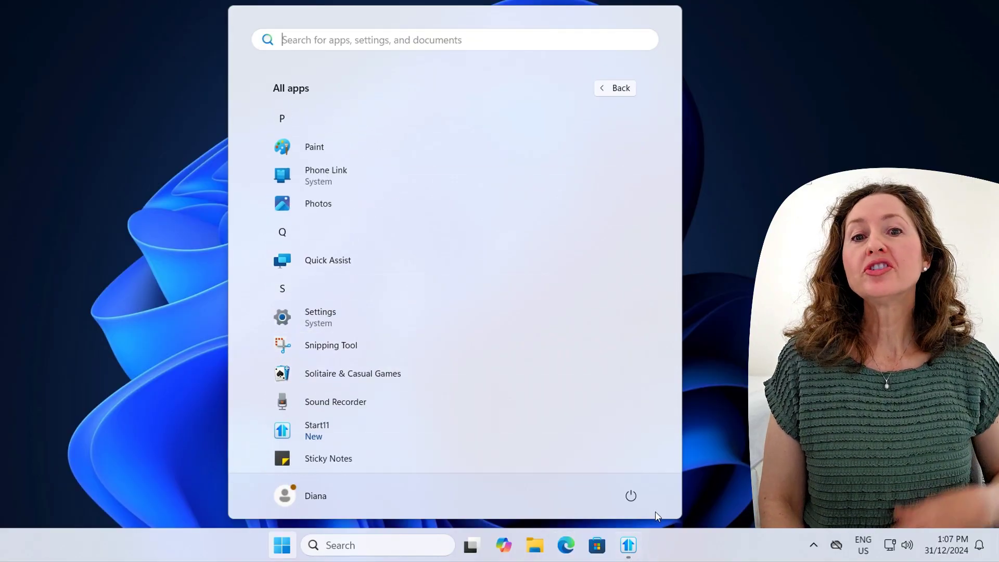
{"action": "left_click", "coordinate": [613, 89]}
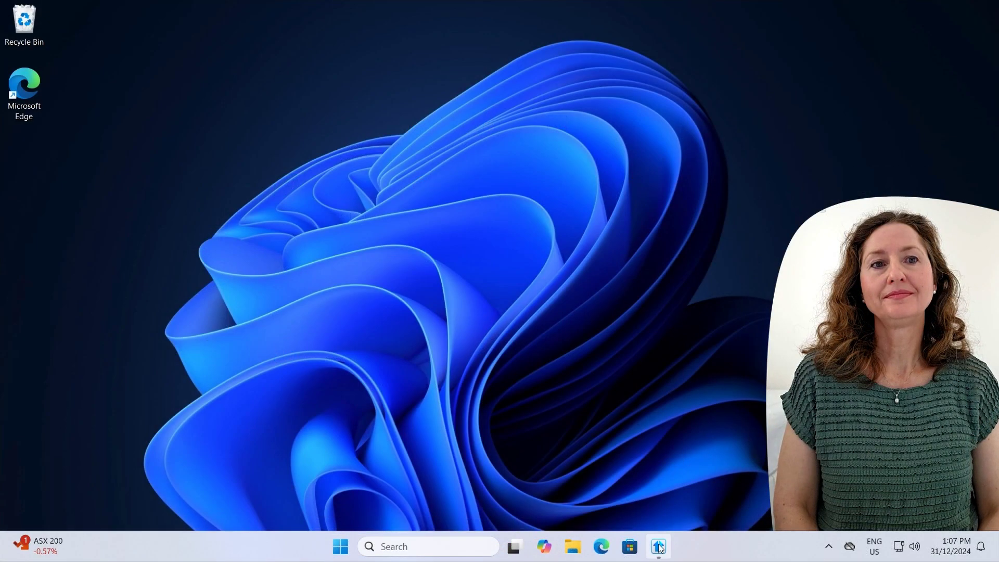
- Turn on Start11's replacement start menu and open the Windows 7-style menu
{"action": "left_click", "coordinate": [659, 545]}
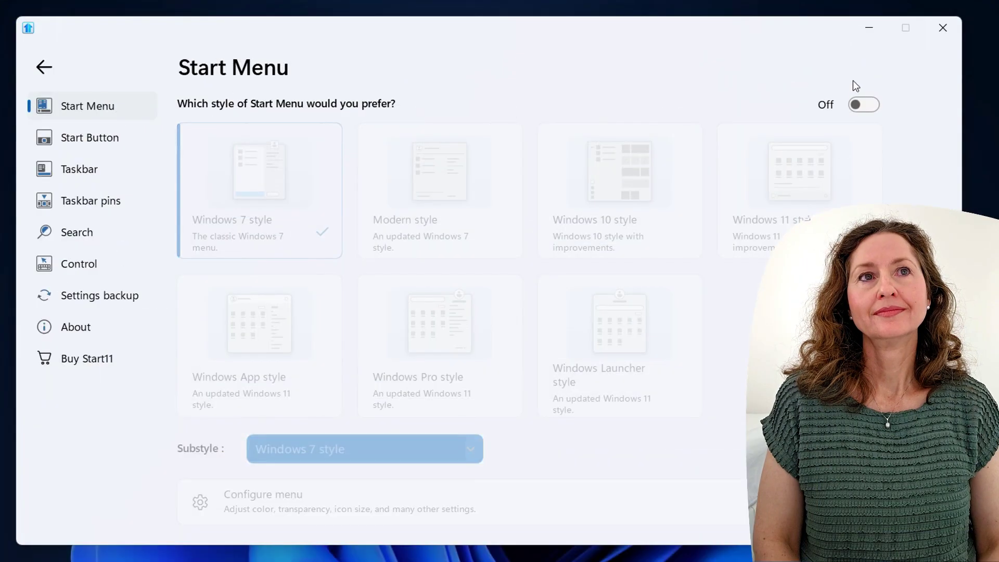
{"action": "left_click", "coordinate": [867, 105]}
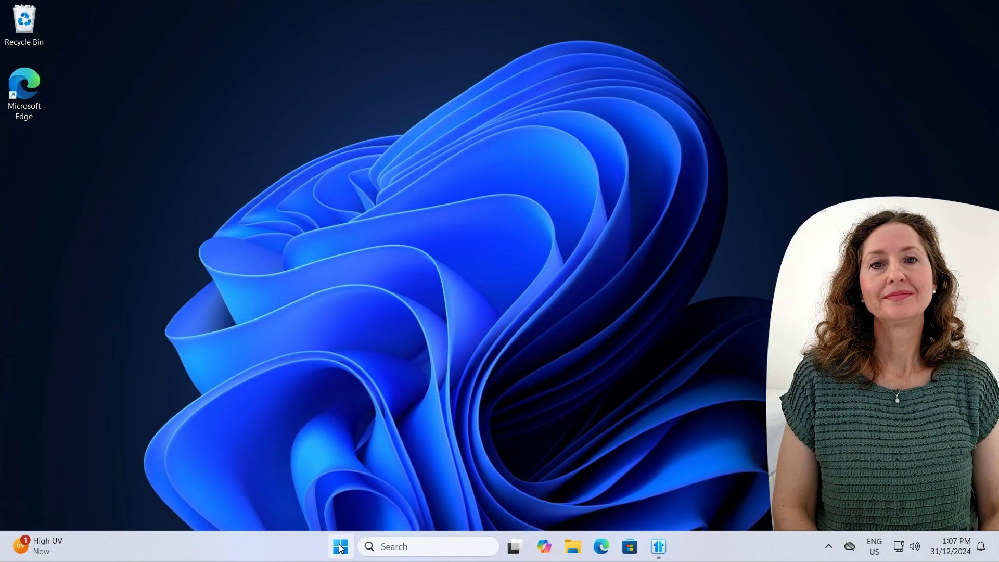
{"action": "left_click", "coordinate": [341, 545]}
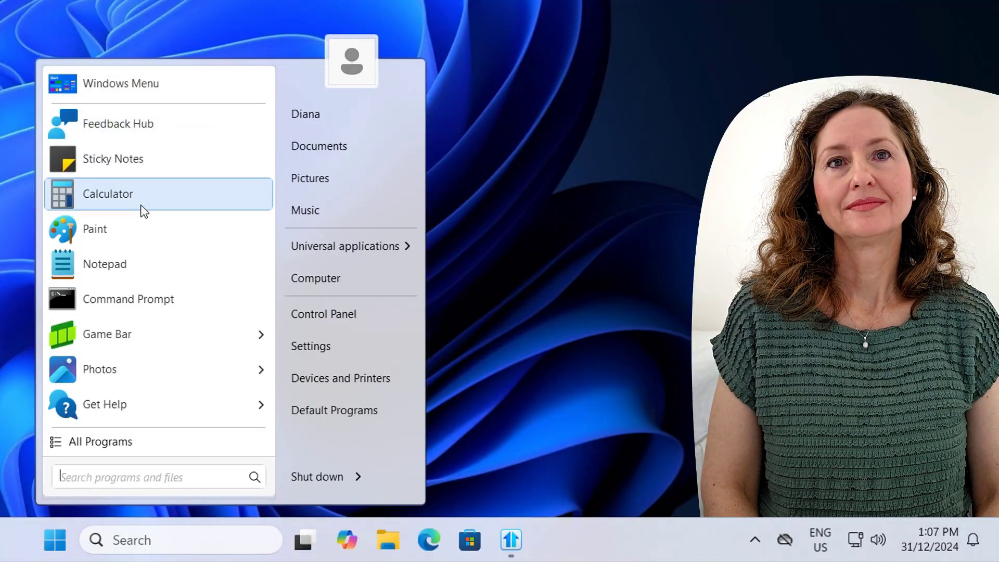
- Browse the All Programs list in the Windows 7-style menu, then open Control Panel
{"action": "left_click", "coordinate": [104, 441]}
{"action": "scroll", "coordinate": [167, 312], "scroll_direction": "down", "scroll_amount": 8}
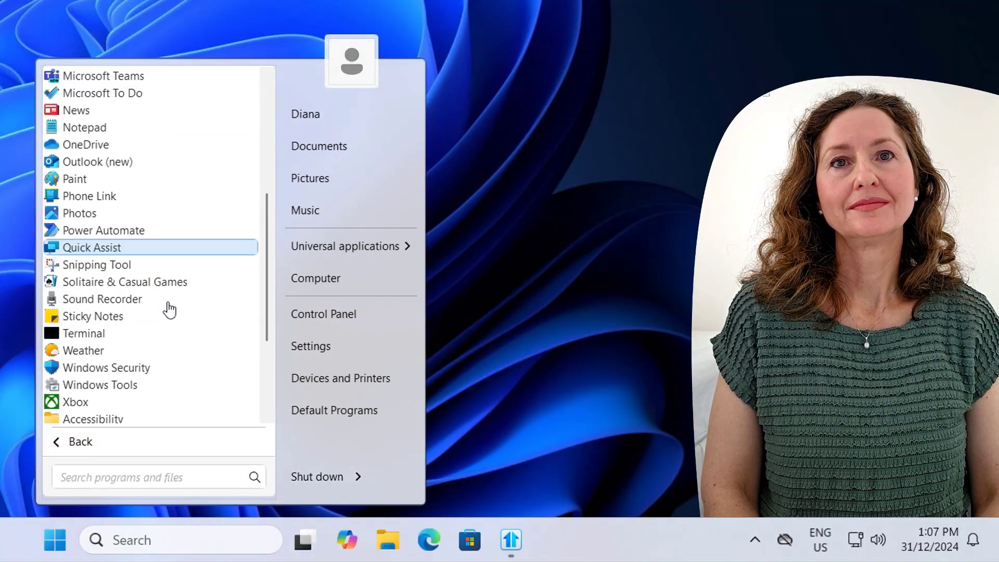
{"action": "scroll", "coordinate": [167, 332], "scroll_direction": "up", "scroll_amount": 8}
{"action": "scroll", "coordinate": [145, 323], "scroll_direction": "down", "scroll_amount": 5}
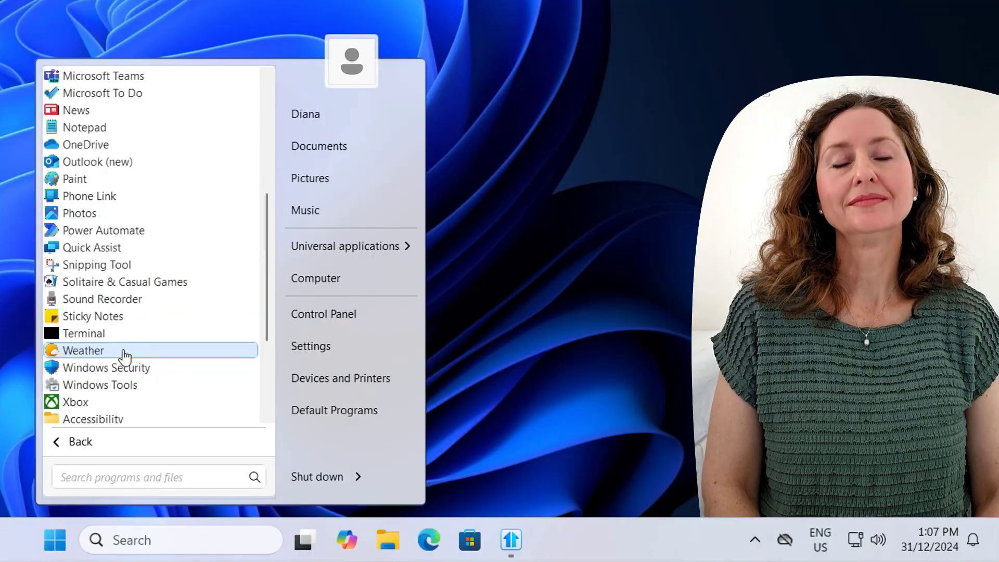
{"action": "scroll", "coordinate": [122, 364], "scroll_direction": "up", "scroll_amount": 5}
{"action": "left_click", "coordinate": [114, 443]}
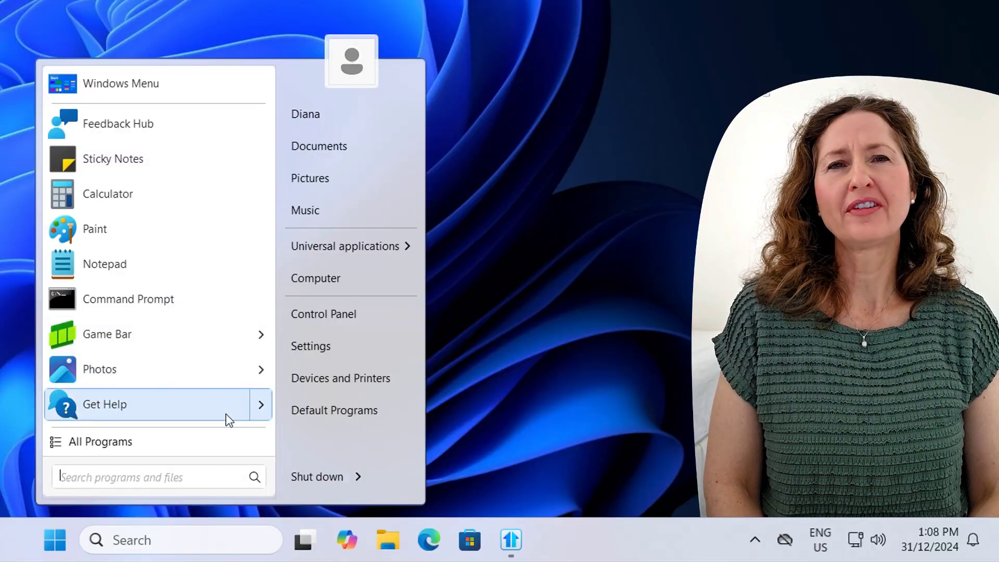
{"action": "left_click", "coordinate": [111, 443]}
{"action": "left_click", "coordinate": [110, 445]}
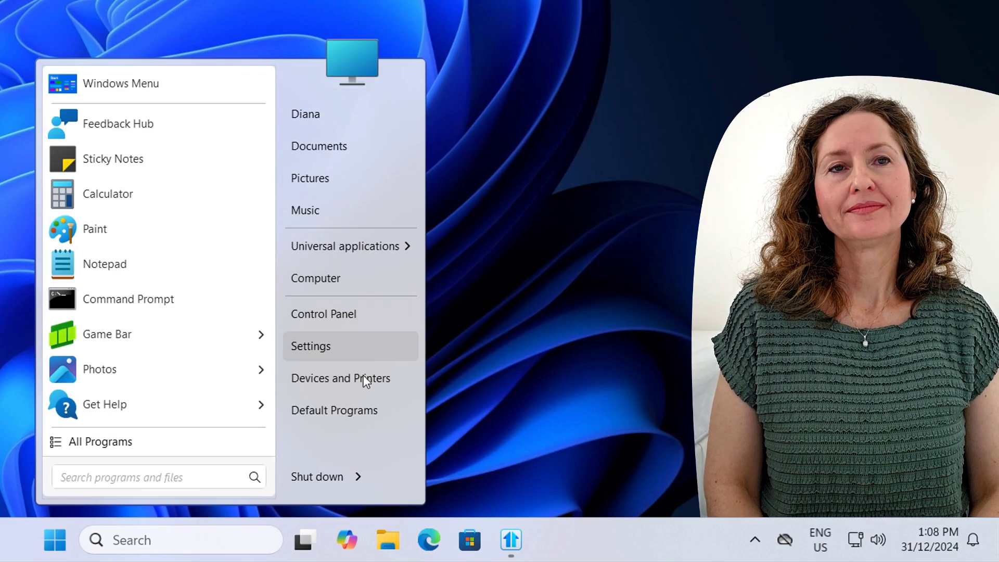
{"action": "left_click", "coordinate": [335, 316]}
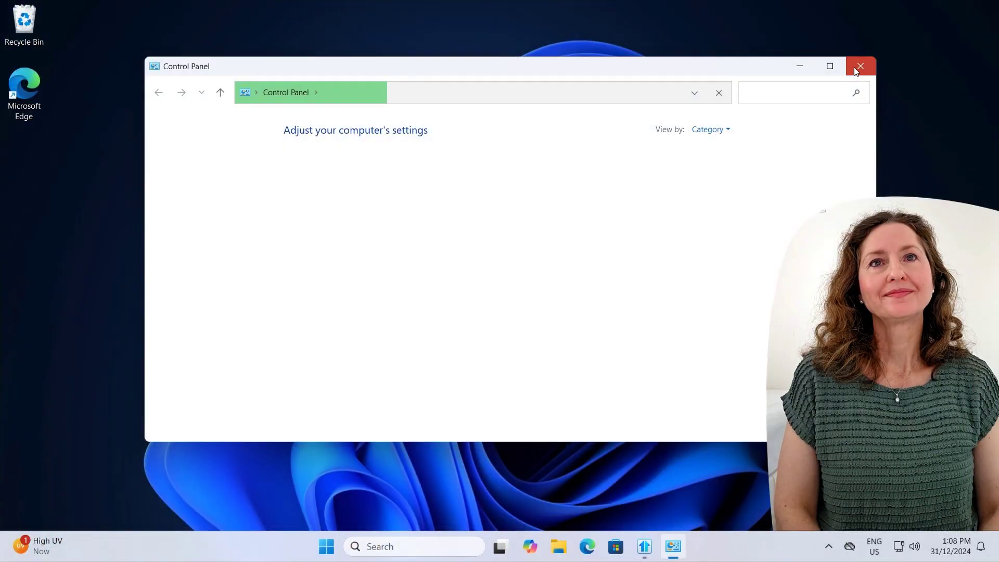
- Close Control Panel, then select and preview the Grid Windows 7 style substyle
{"action": "left_click", "coordinate": [859, 67]}
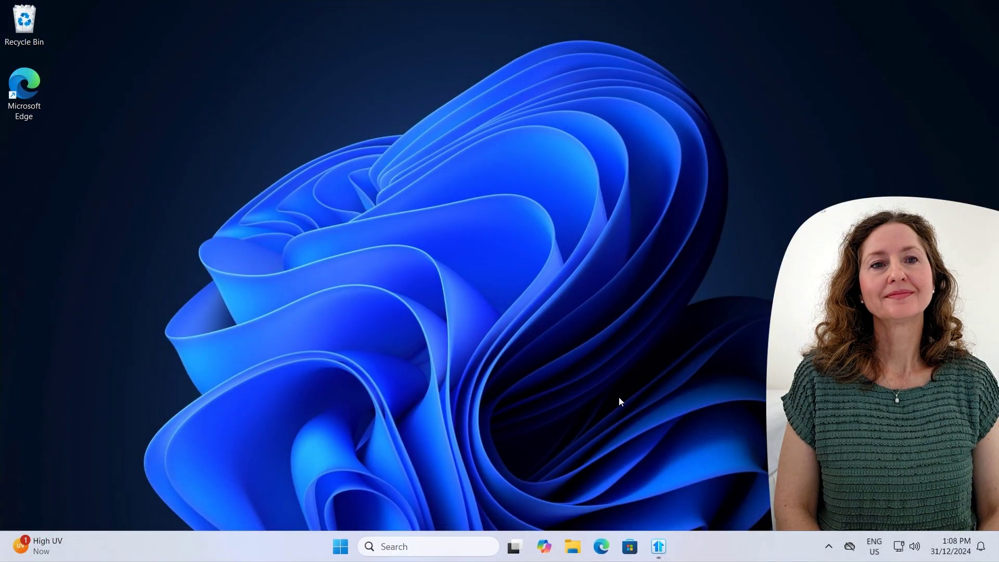
{"action": "left_click", "coordinate": [664, 545]}
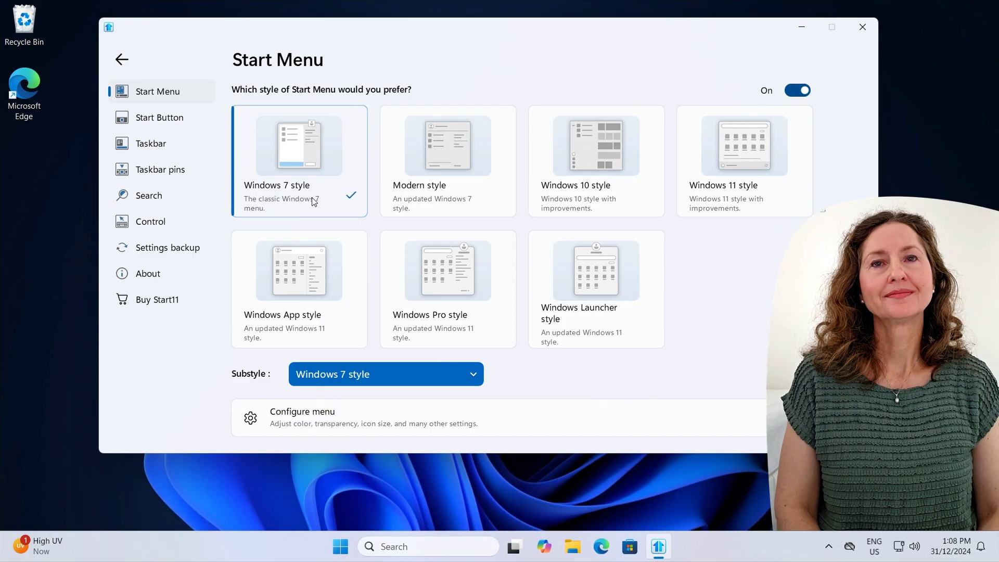
{"action": "left_click", "coordinate": [361, 374]}
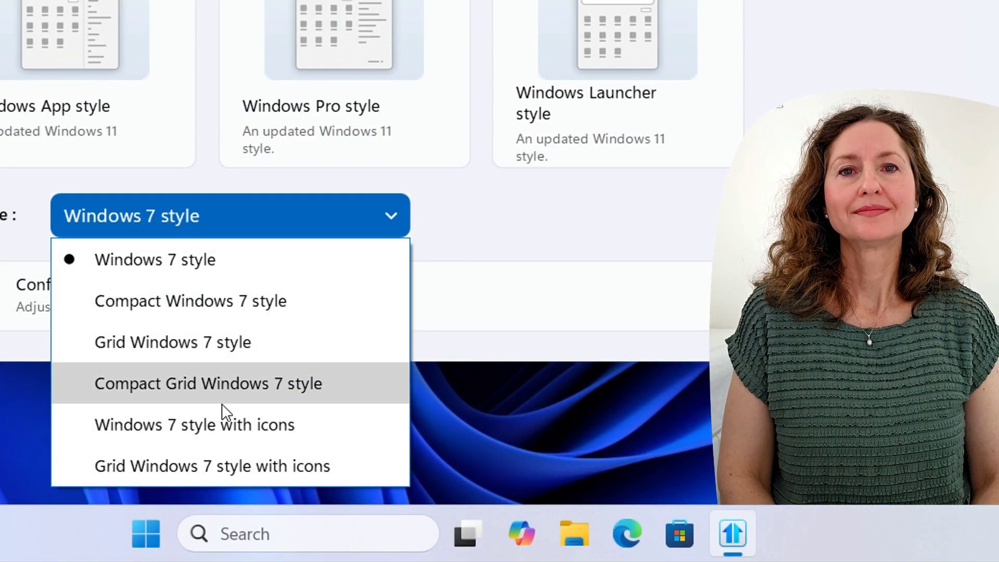
{"action": "left_click", "coordinate": [187, 343]}
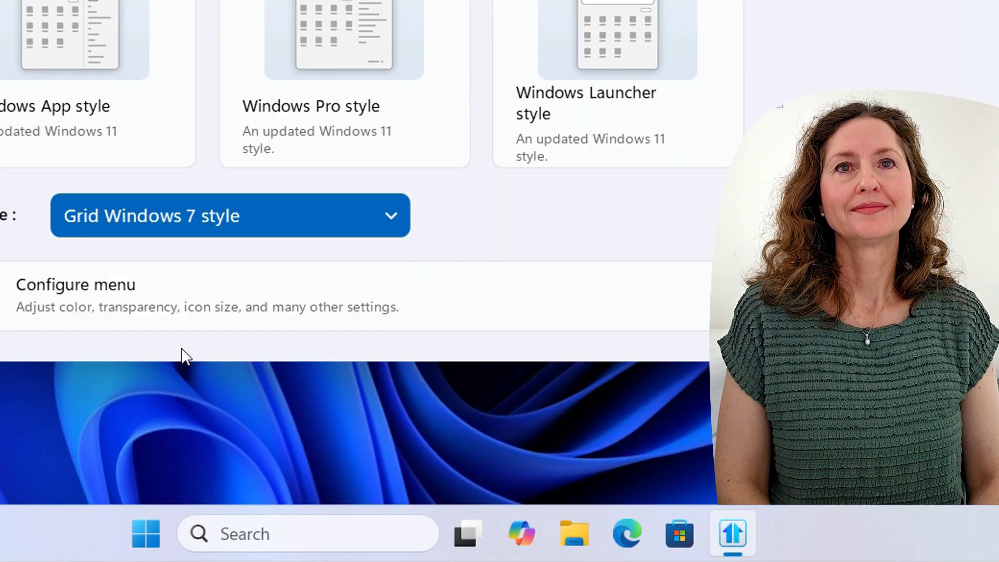
{"action": "left_click", "coordinate": [151, 525]}
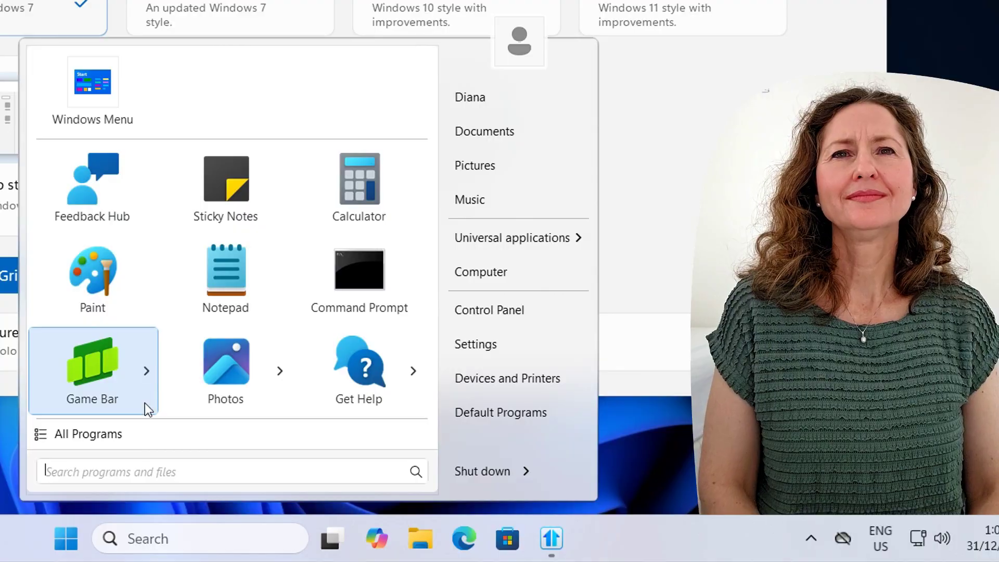
{"action": "key", "text": "Right"}
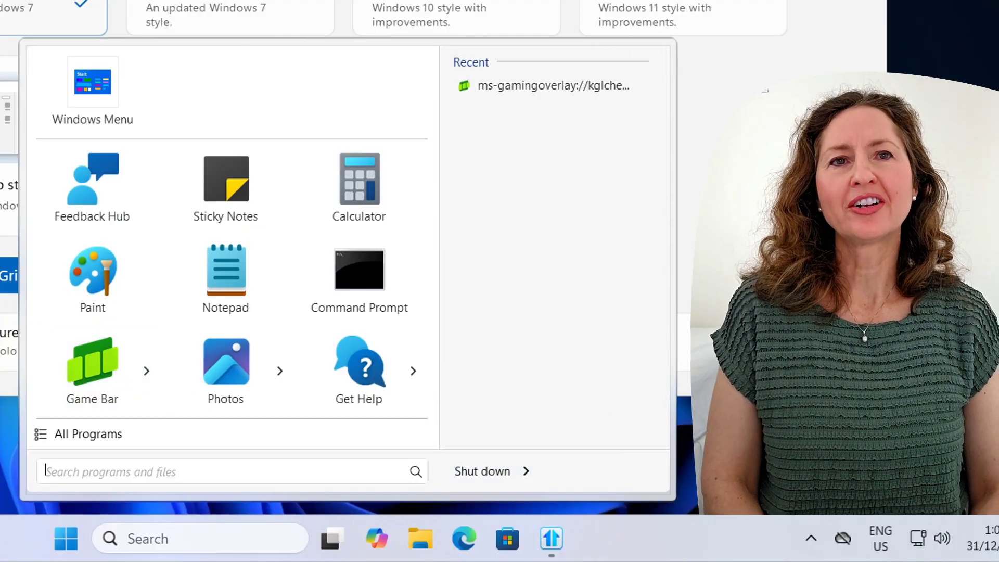
{"action": "left_click", "coordinate": [52, 436]}
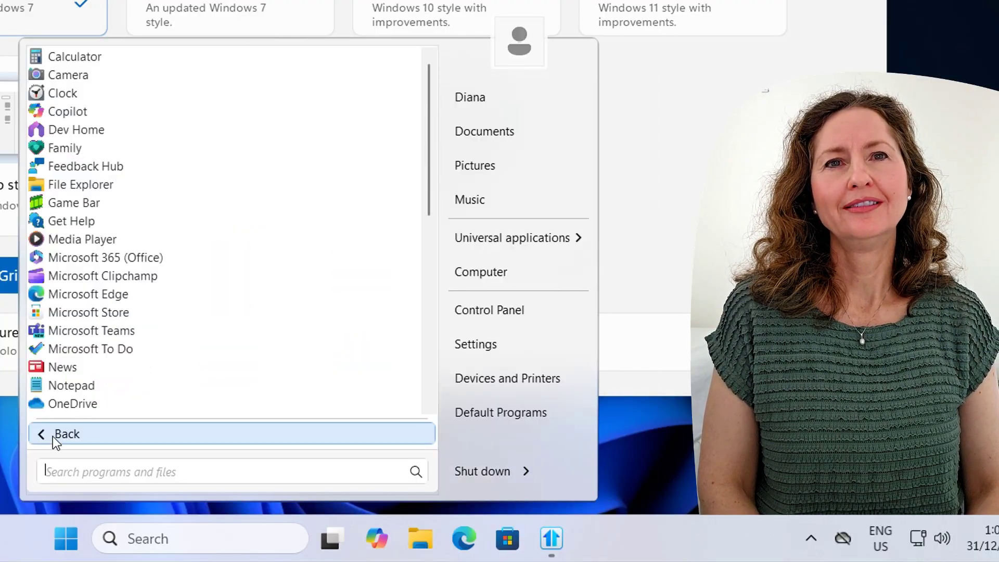
- Switch the substyle to 'Windows 7 style with icons' and preview the start menu
{"action": "left_click", "coordinate": [80, 286]}
{"action": "left_click", "coordinate": [81, 286]}
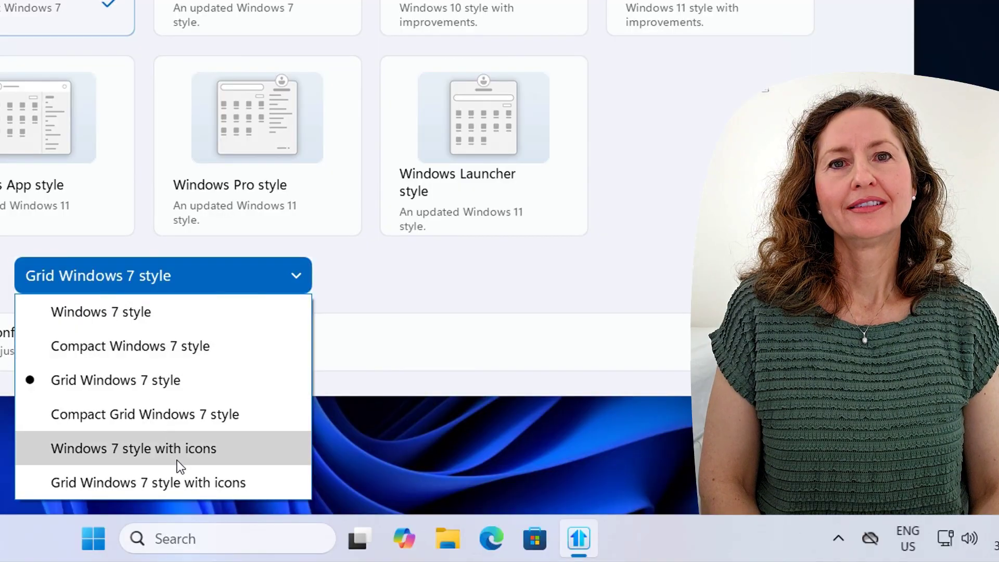
{"action": "left_click", "coordinate": [182, 448]}
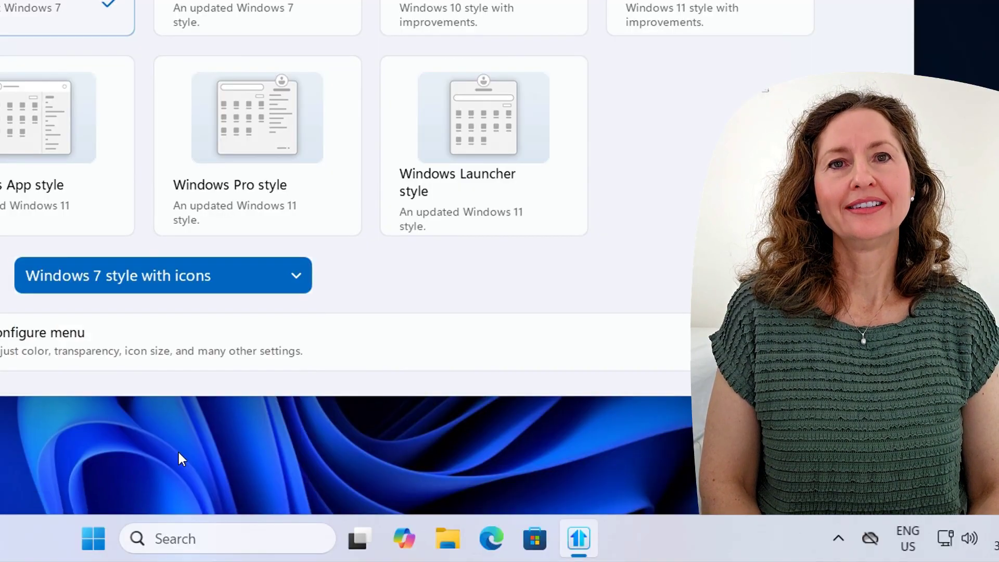
{"action": "left_click", "coordinate": [94, 539]}
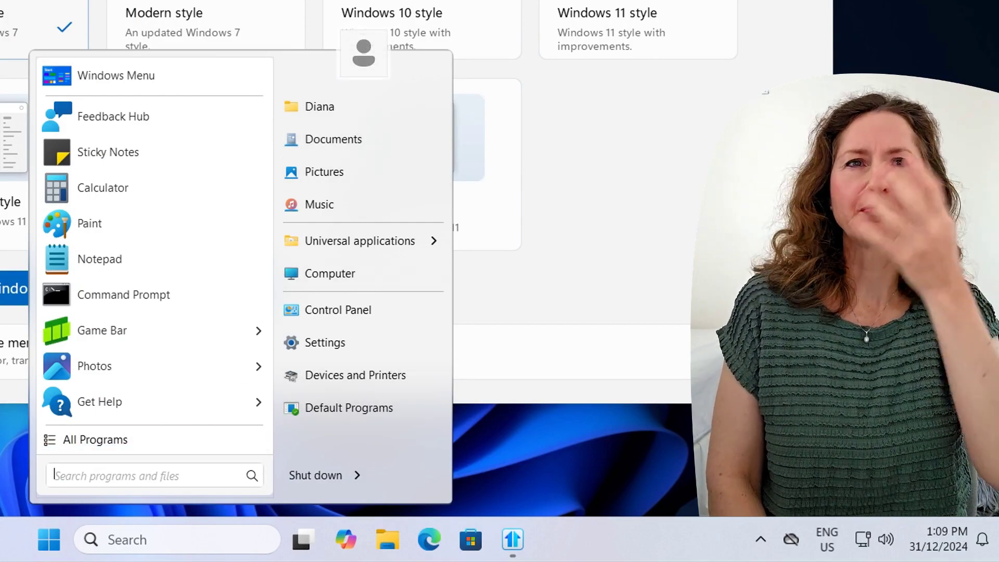
{"action": "key", "text": "Escape"}
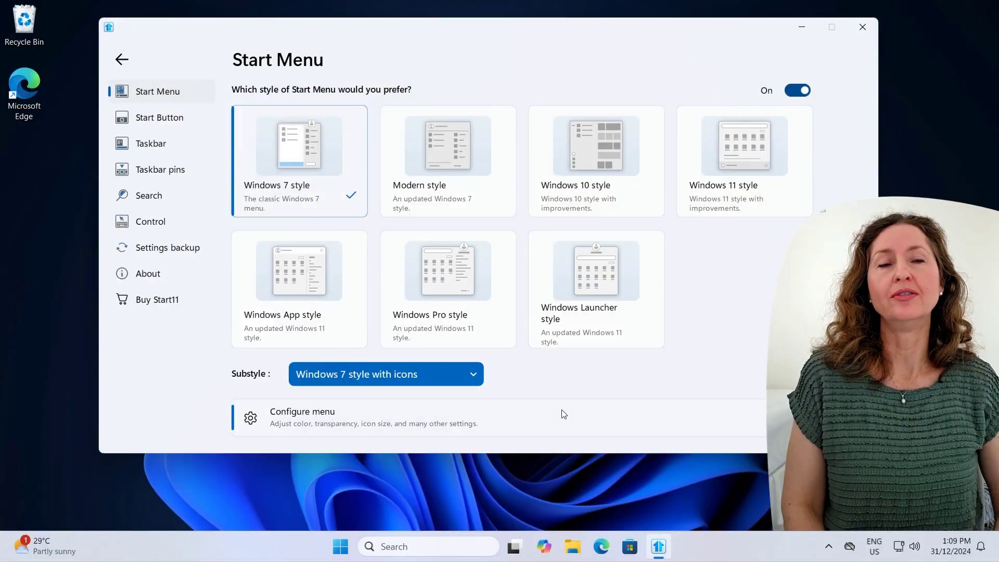
- Set the start menu colour to a light purple in Visual appearance and preview it
{"action": "left_click", "coordinate": [562, 413]}
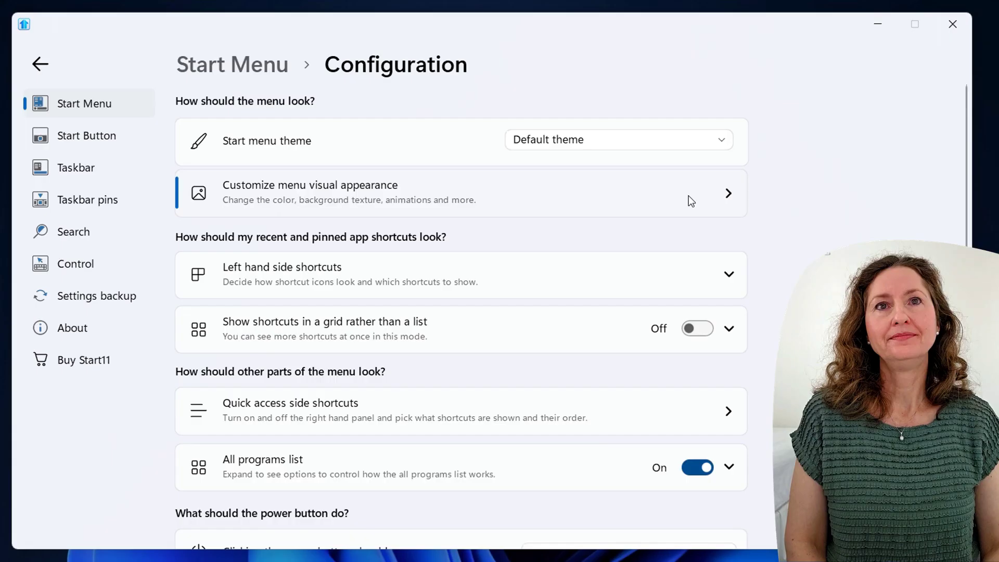
{"action": "left_click", "coordinate": [647, 171]}
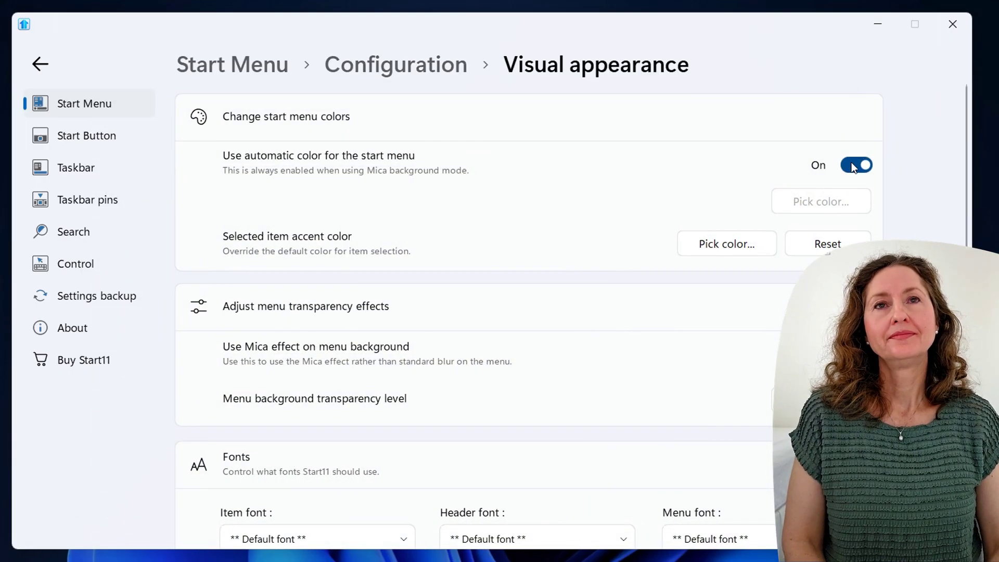
{"action": "left_click", "coordinate": [832, 207]}
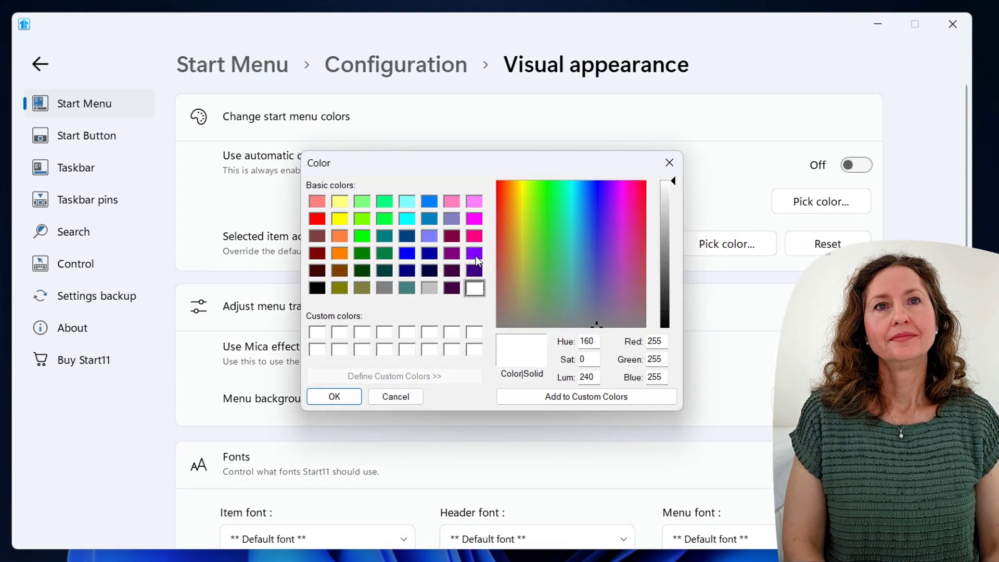
{"action": "left_click_drag", "start_coordinate": [670, 249], "coordinate": [670, 211]}
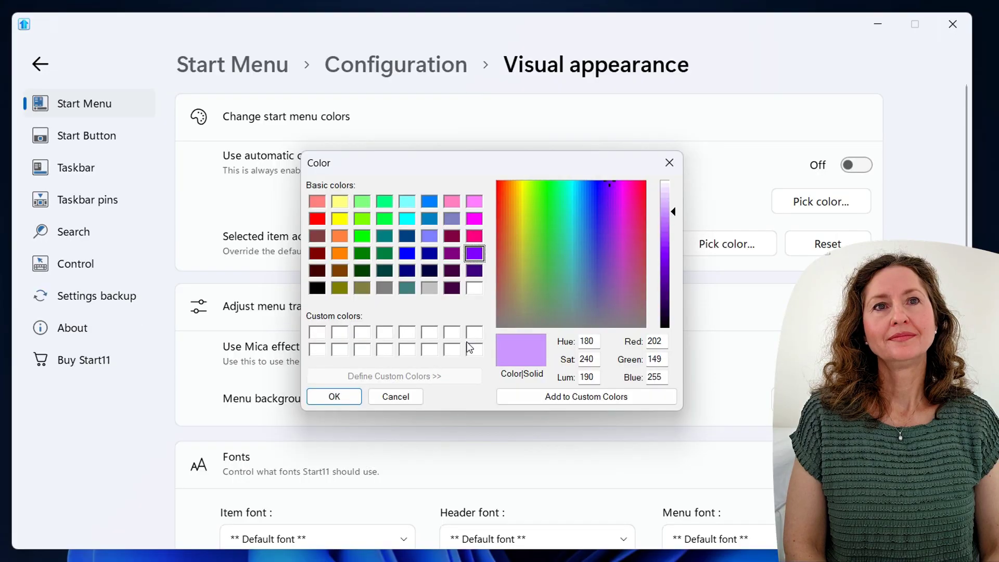
{"action": "left_click", "coordinate": [328, 395]}
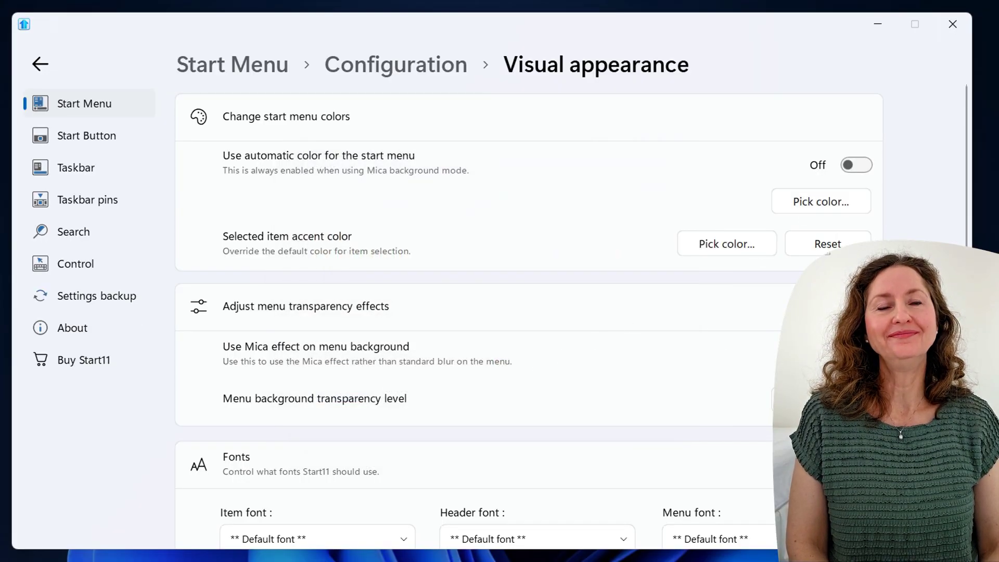
{"action": "left_click", "coordinate": [36, 540]}
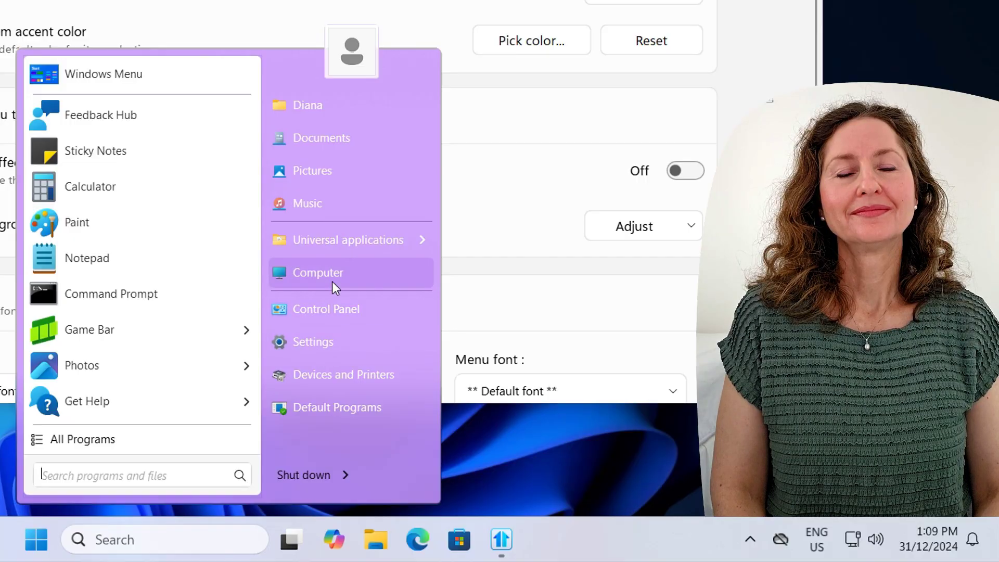
{"action": "left_click", "coordinate": [742, 77]}
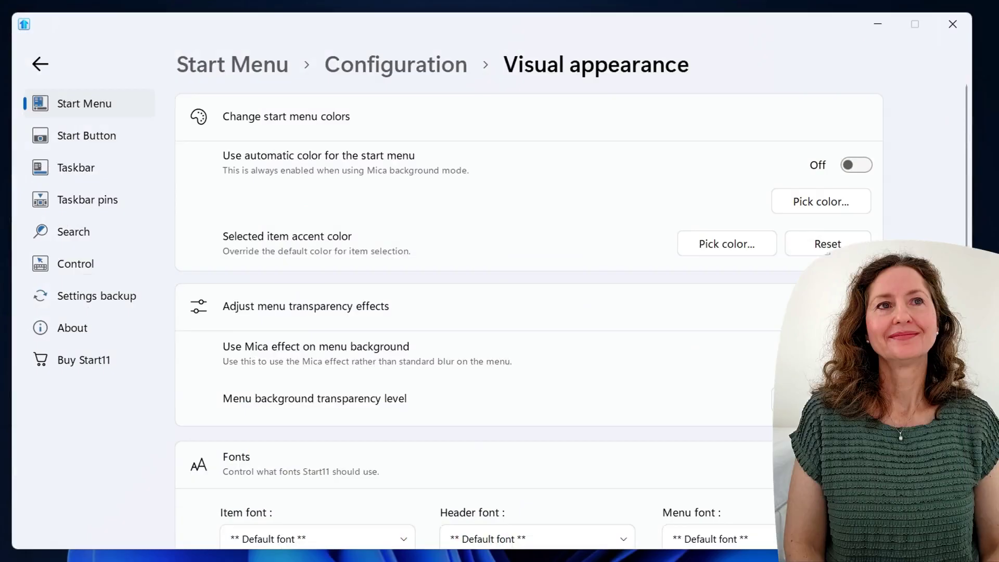
- Browse the remaining Visual appearance options, such as fonts and background images
{"action": "scroll", "coordinate": [640, 268], "scroll_direction": "down", "scroll_amount": 5}
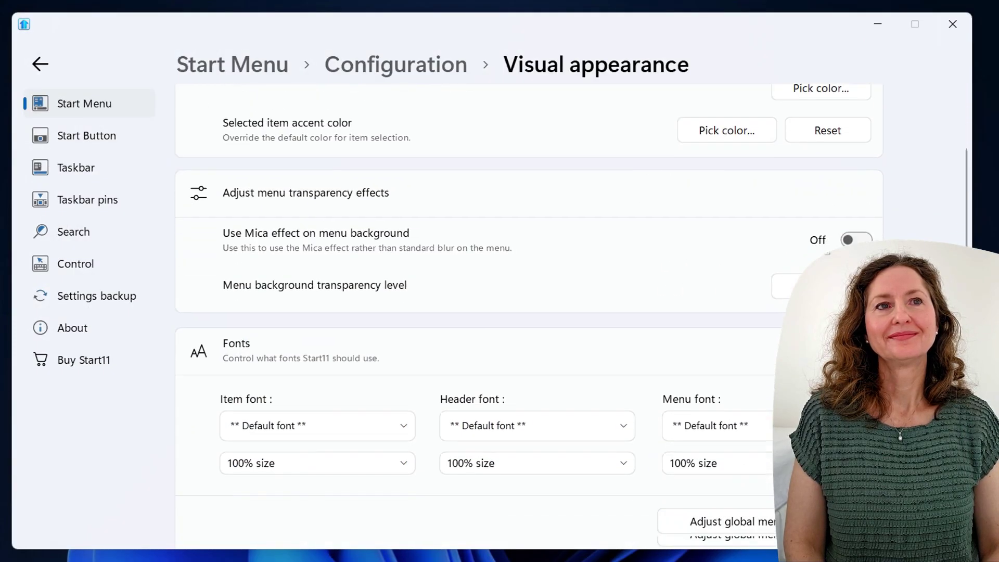
{"action": "scroll", "coordinate": [440, 413], "scroll_direction": "down", "scroll_amount": 3}
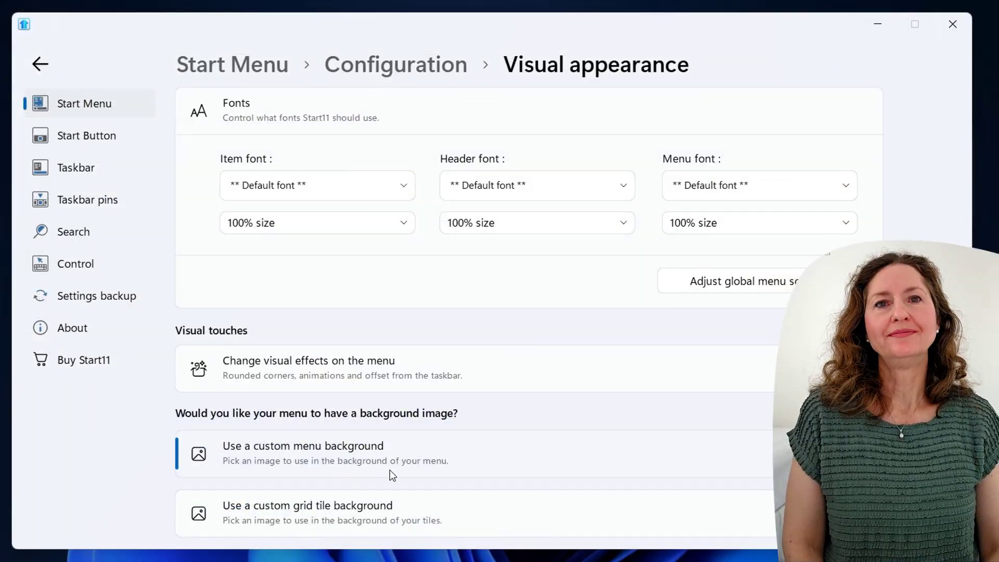
{"action": "scroll", "coordinate": [390, 475], "scroll_direction": "up", "scroll_amount": 8}
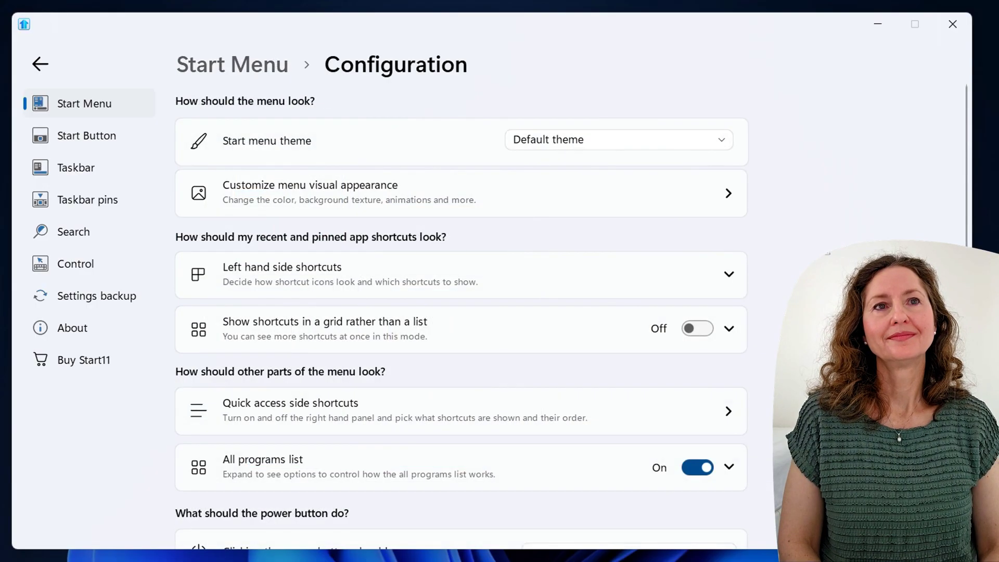
- Turn on 'Show icon on the shutdown button' and check the power icon in the start menu
{"action": "scroll", "coordinate": [461, 312], "scroll_direction": "down", "scroll_amount": 3}
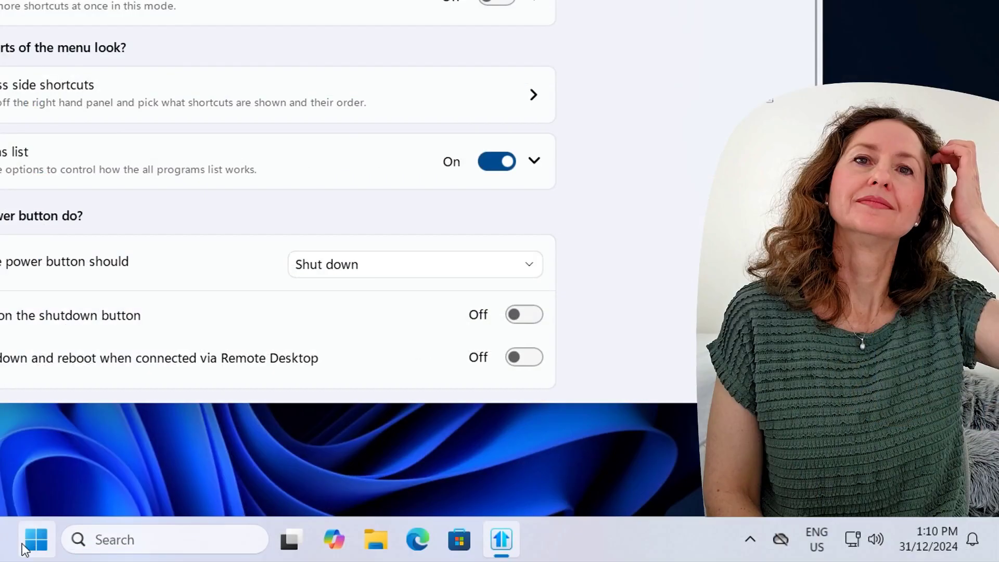
{"action": "left_click", "coordinate": [314, 561]}
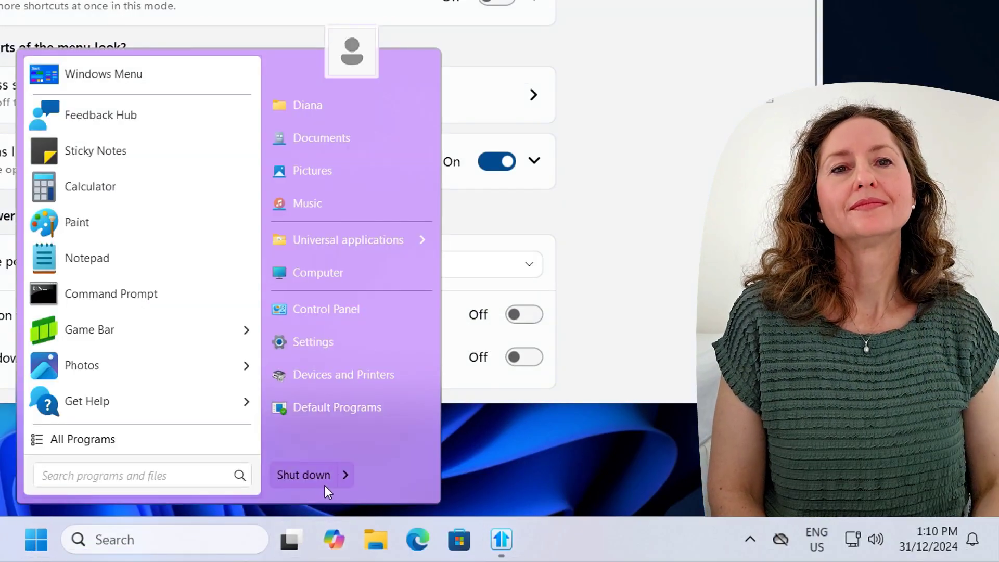
{"action": "left_click", "coordinate": [549, 316]}
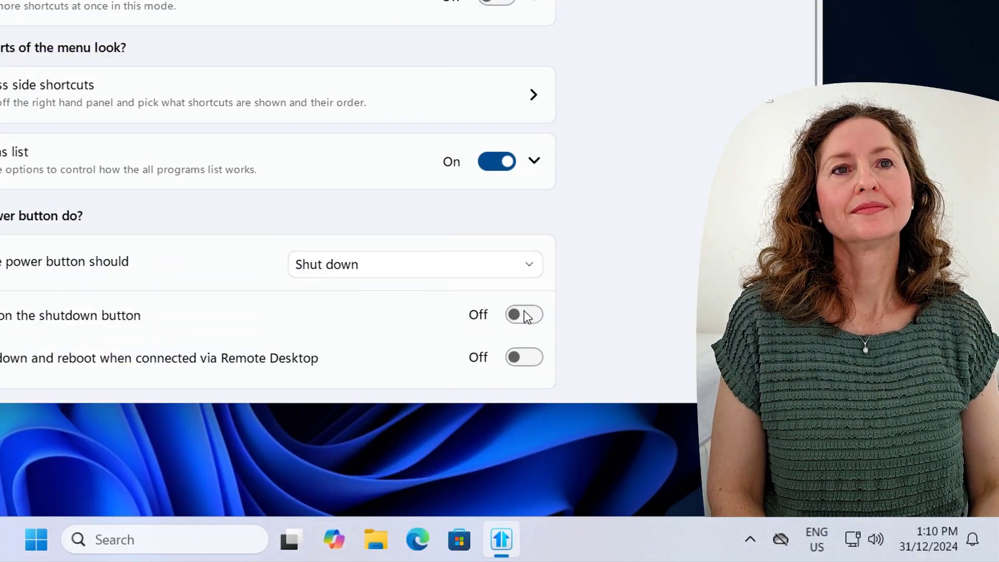
{"action": "left_click", "coordinate": [524, 315]}
{"action": "left_click", "coordinate": [36, 540]}
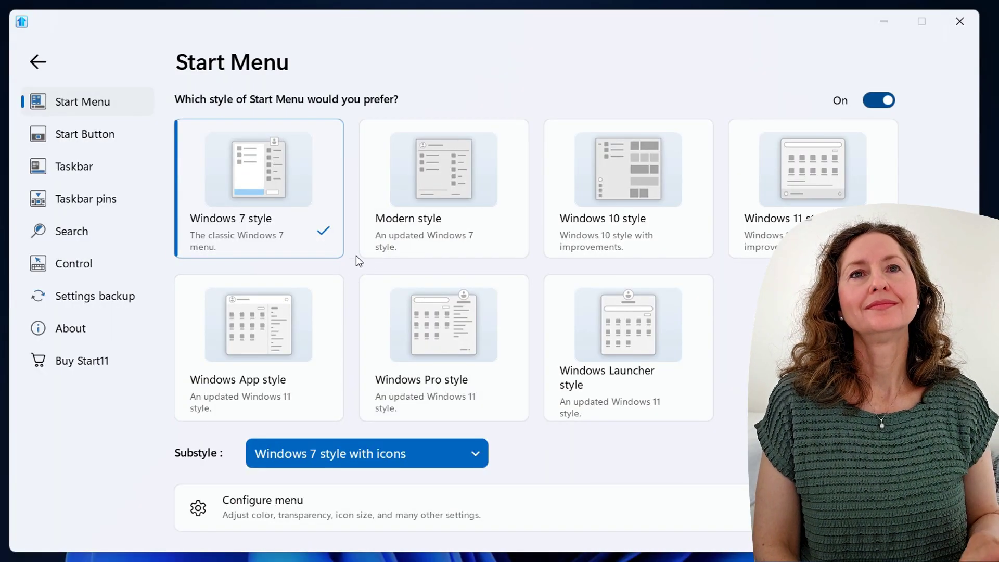
- Try the Modern style, then switch to Windows 10 style and preview the purple menu
{"action": "left_click", "coordinate": [479, 226]}
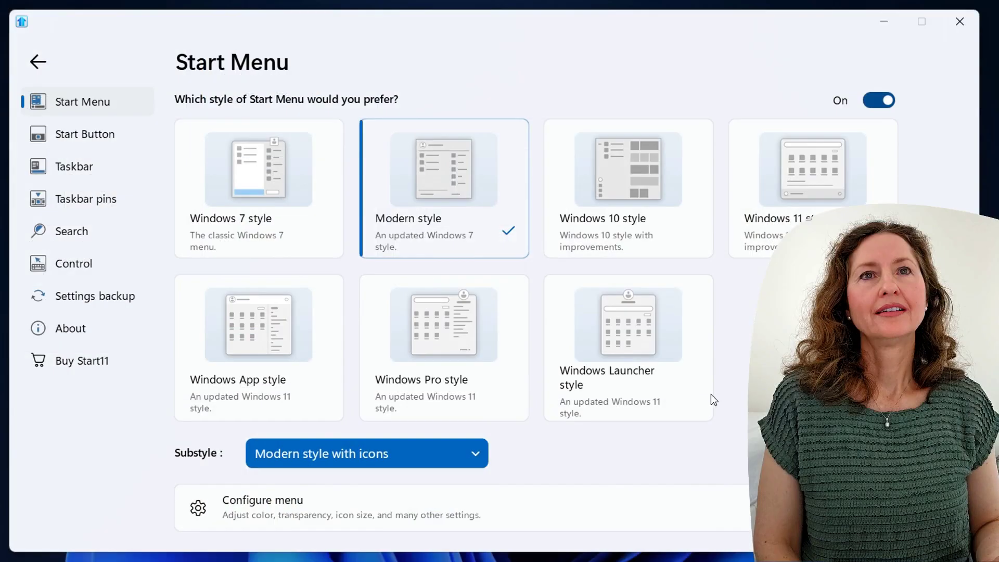
{"action": "left_click", "coordinate": [660, 247]}
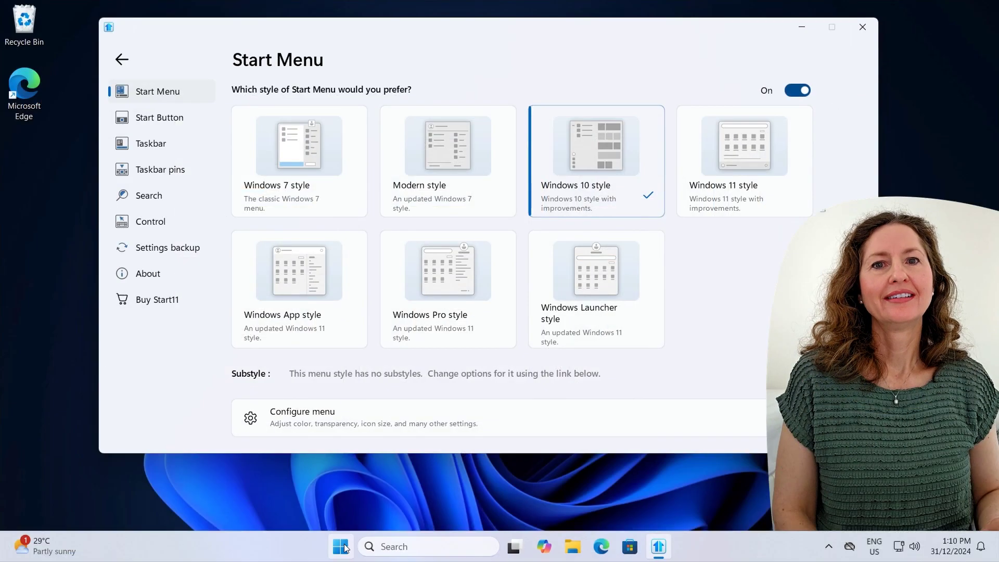
{"action": "left_click", "coordinate": [341, 545]}
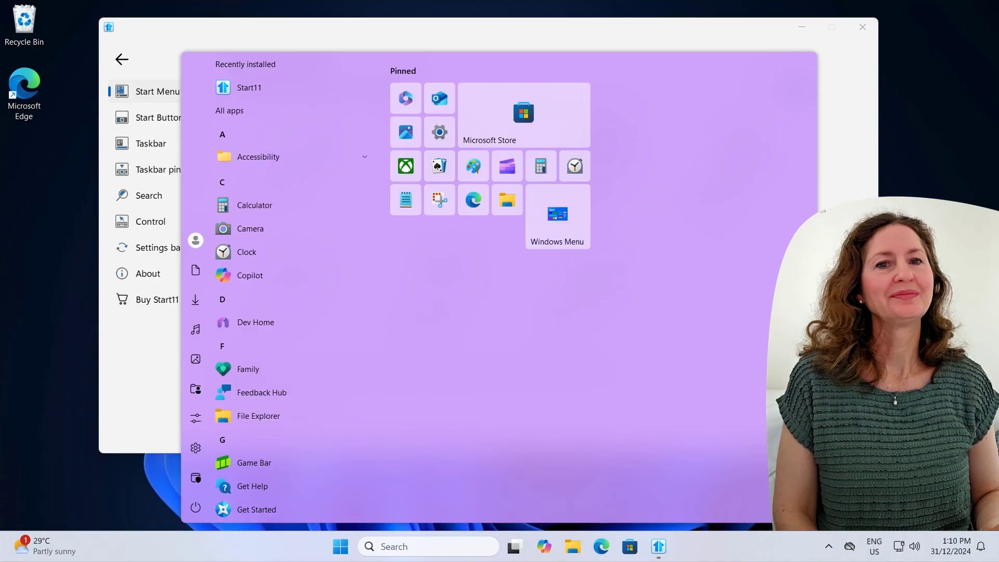
- Preview the Windows 11 style, then switch to and preview the Windows App style
{"action": "key", "text": "Escape"}
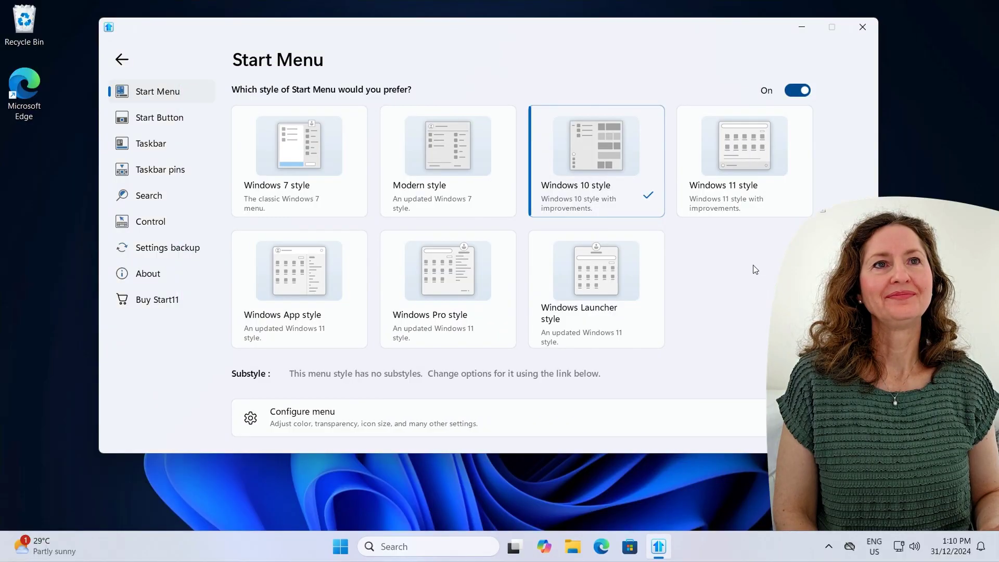
{"action": "left_click", "coordinate": [717, 193]}
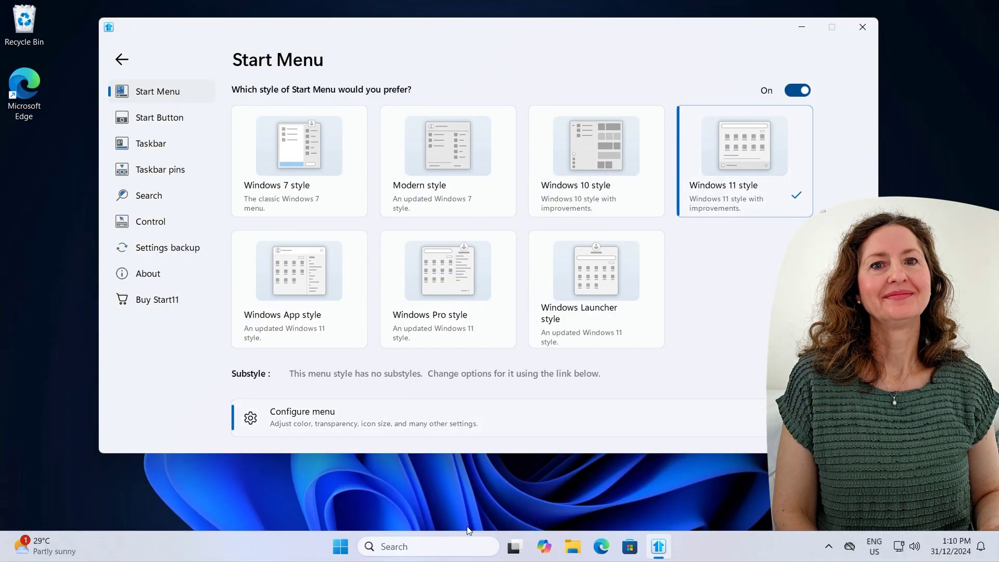
{"action": "left_click", "coordinate": [339, 553]}
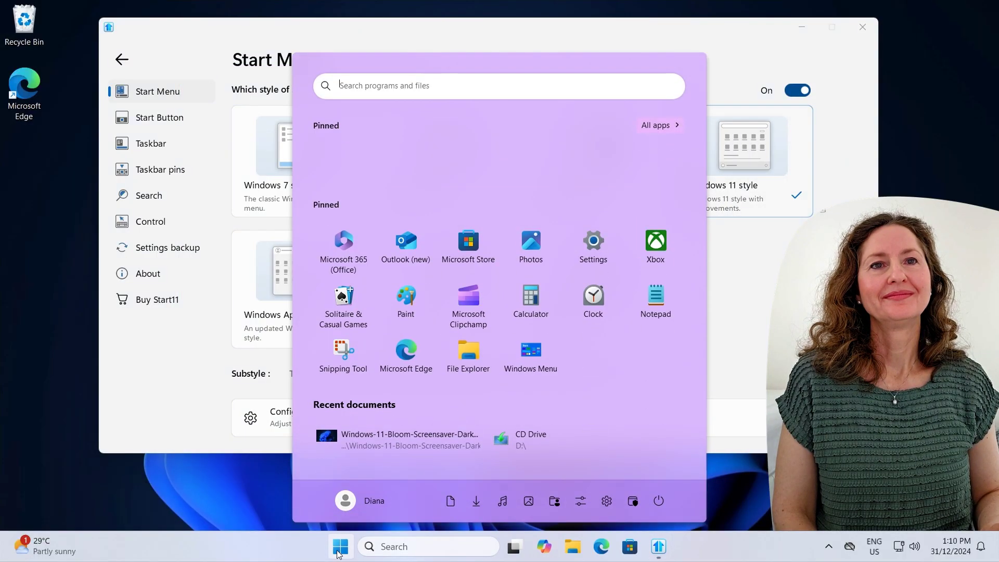
{"action": "key", "text": "Escape"}
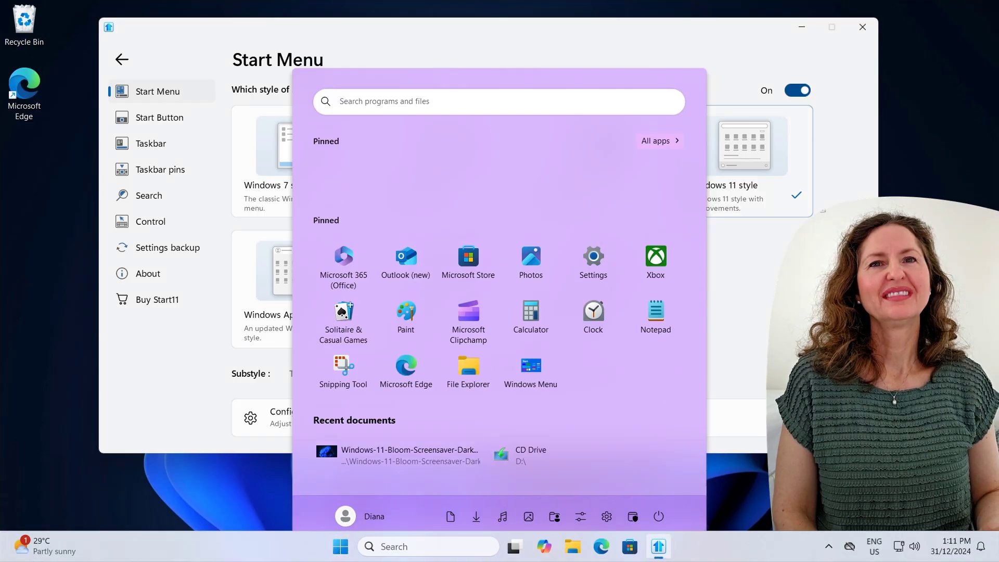
{"action": "left_click", "coordinate": [332, 297]}
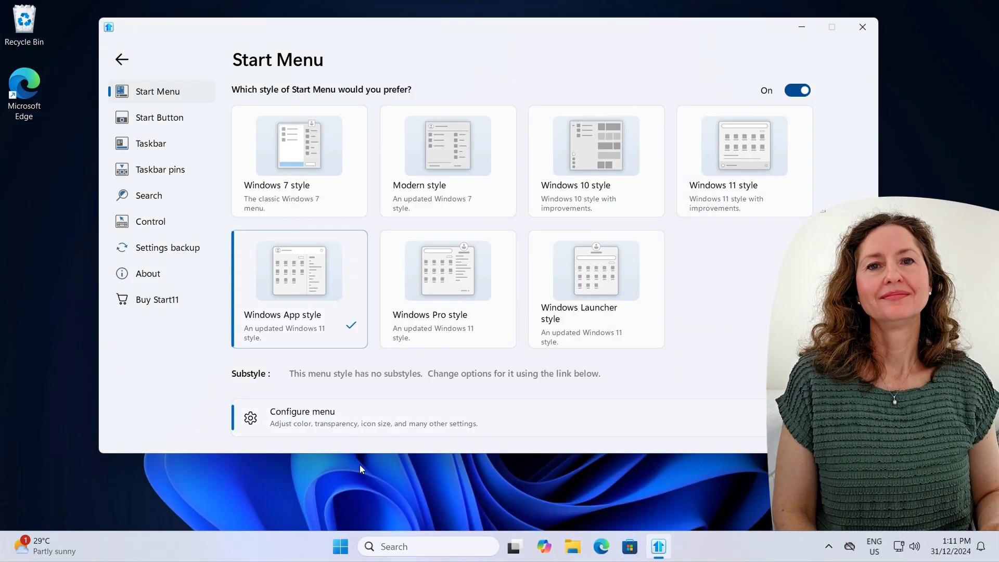
{"action": "left_click", "coordinate": [339, 534]}
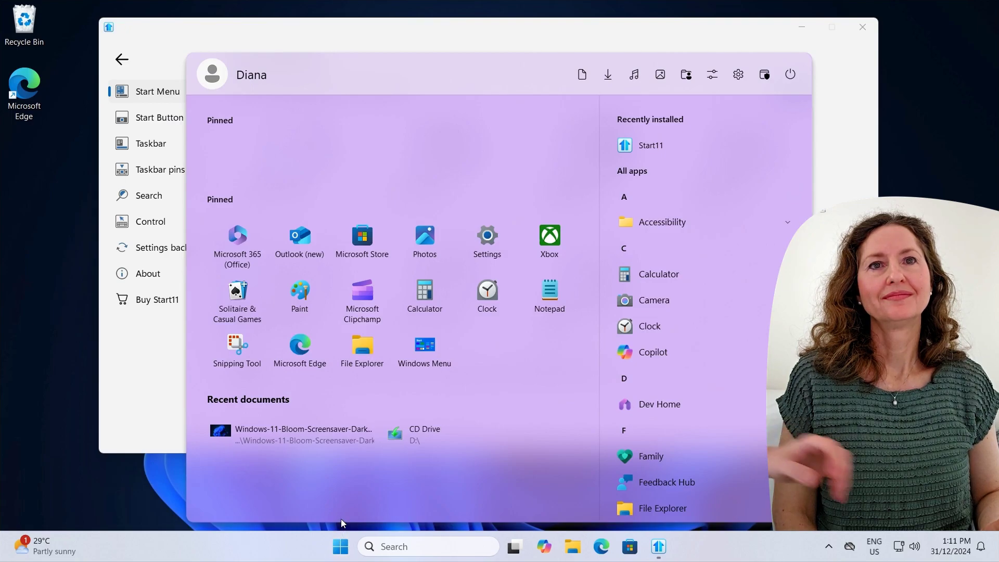
{"action": "key", "text": "Escape"}
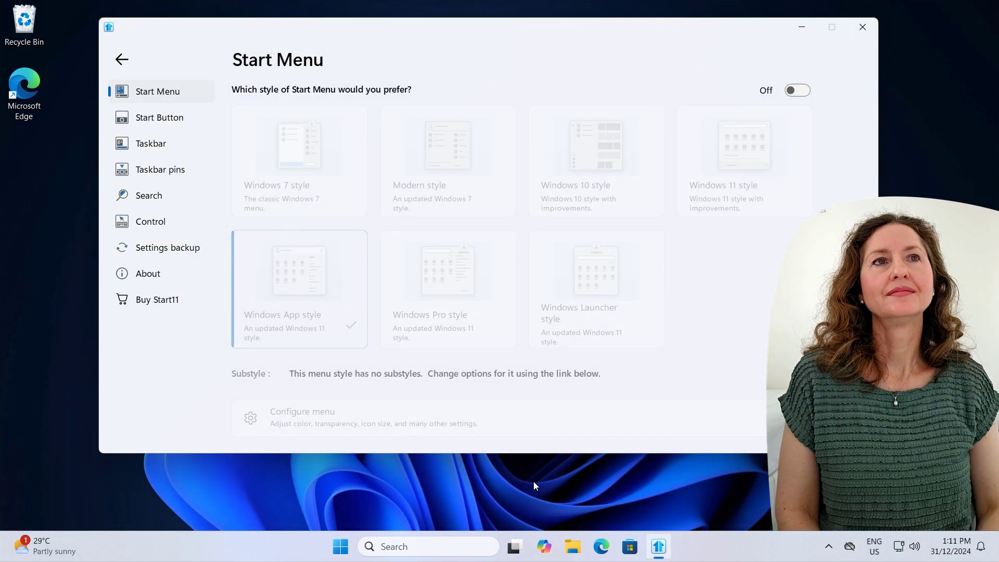
- Re-enable Start11's custom menu and scroll through the Windows App style's full app list
{"action": "left_click", "coordinate": [341, 545]}
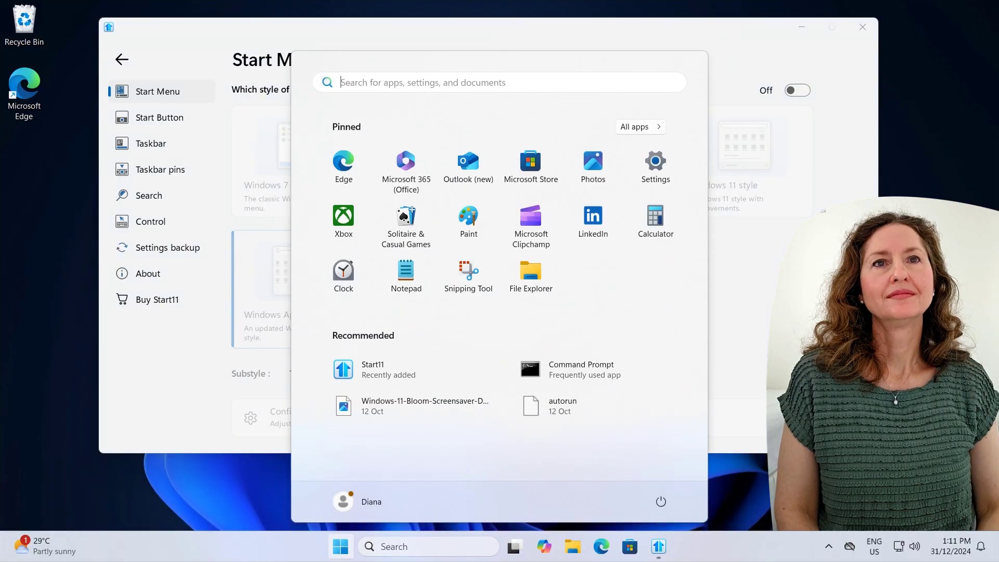
{"action": "left_click", "coordinate": [641, 132]}
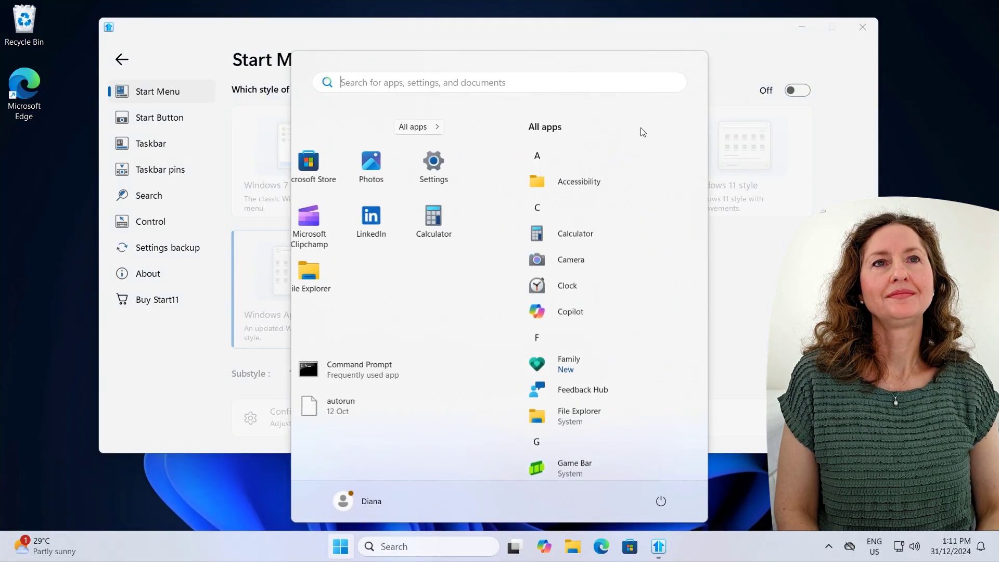
{"action": "scroll", "coordinate": [458, 245], "scroll_direction": "down", "scroll_amount": 10}
{"action": "left_click", "coordinate": [720, 130]}
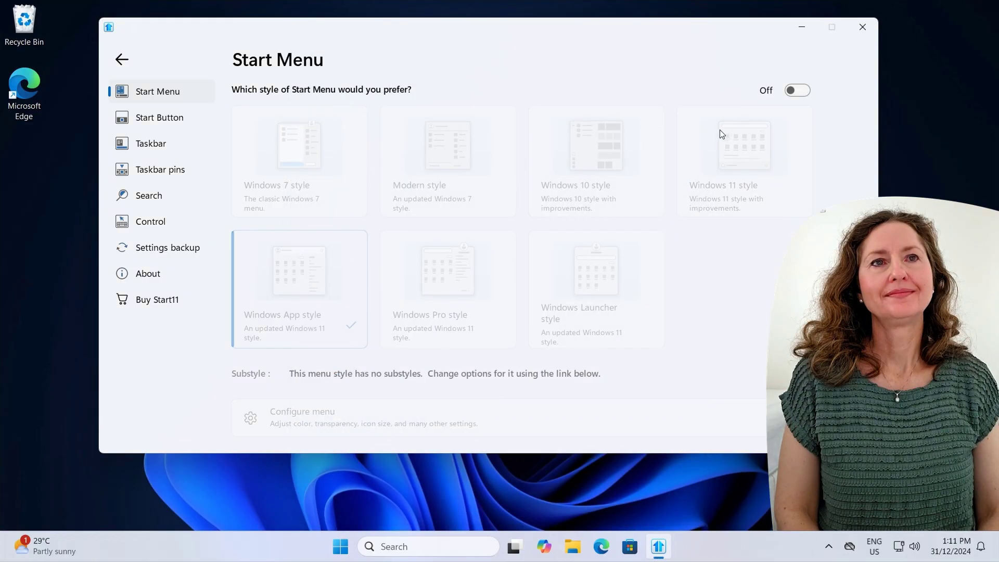
{"action": "left_click", "coordinate": [792, 91]}
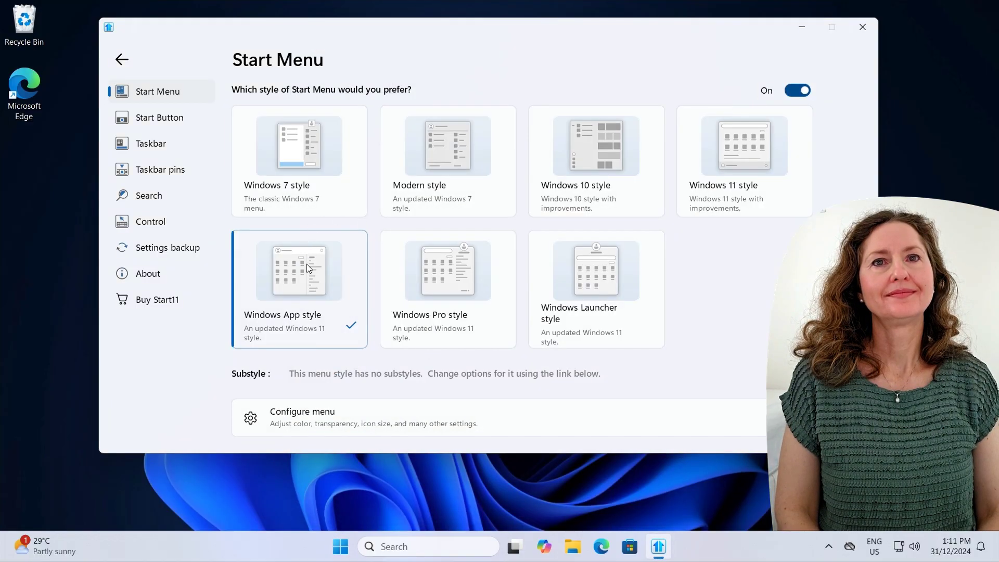
{"action": "left_click", "coordinate": [340, 546]}
{"action": "scroll", "coordinate": [773, 273], "scroll_direction": "down", "scroll_amount": 6}
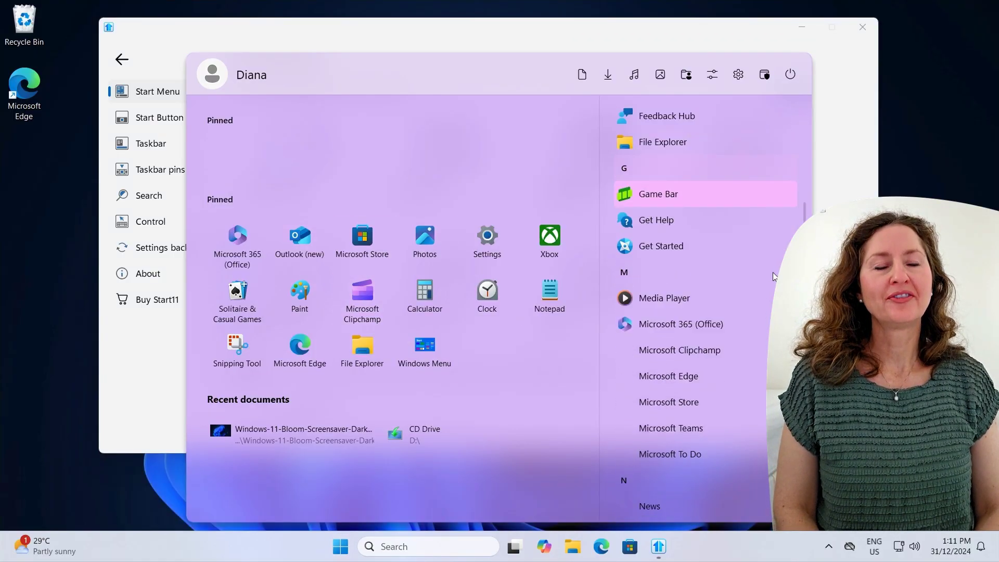
{"action": "scroll", "coordinate": [744, 326], "scroll_direction": "down", "scroll_amount": 10}
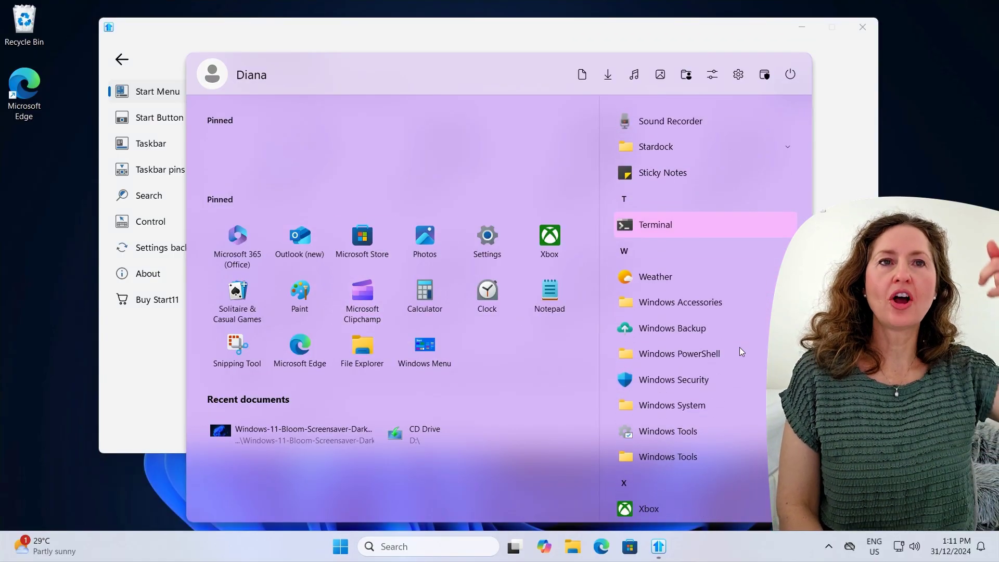
{"action": "scroll", "coordinate": [741, 351], "scroll_direction": "up", "scroll_amount": 15}
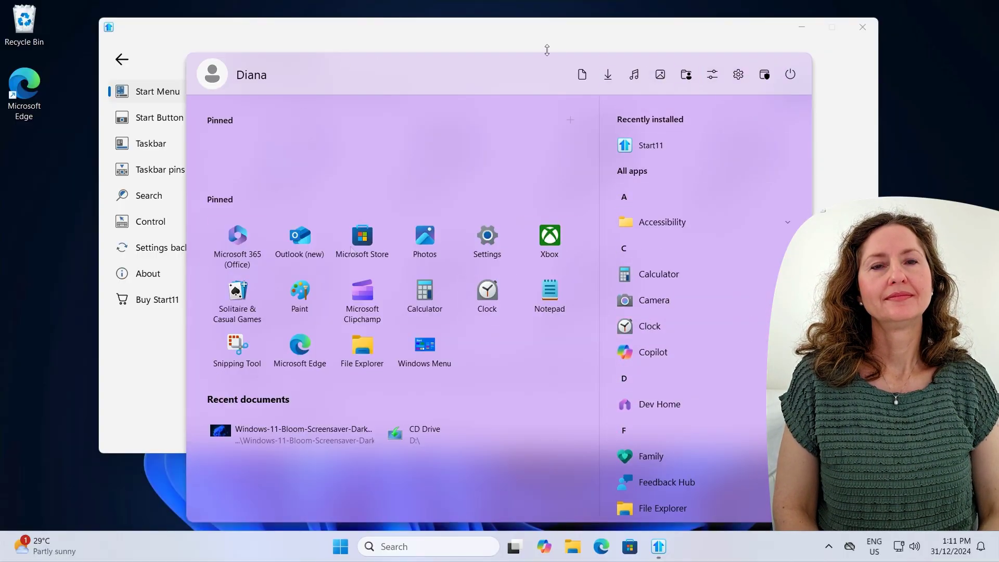
{"action": "scroll", "coordinate": [645, 260], "scroll_direction": "down", "scroll_amount": 5}
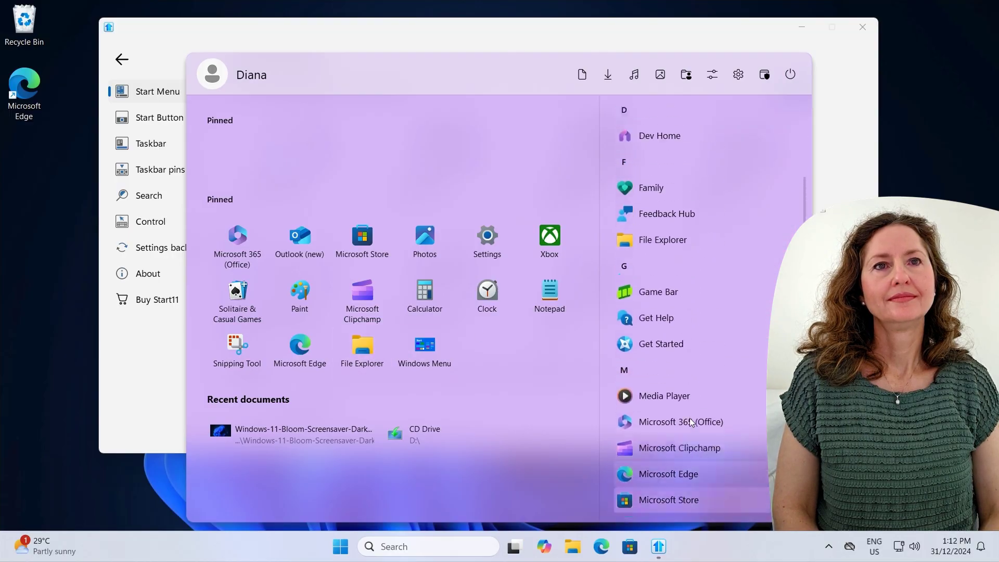
{"action": "scroll", "coordinate": [640, 444], "scroll_direction": "up", "scroll_amount": 5}
{"action": "left_click", "coordinate": [347, 554]}
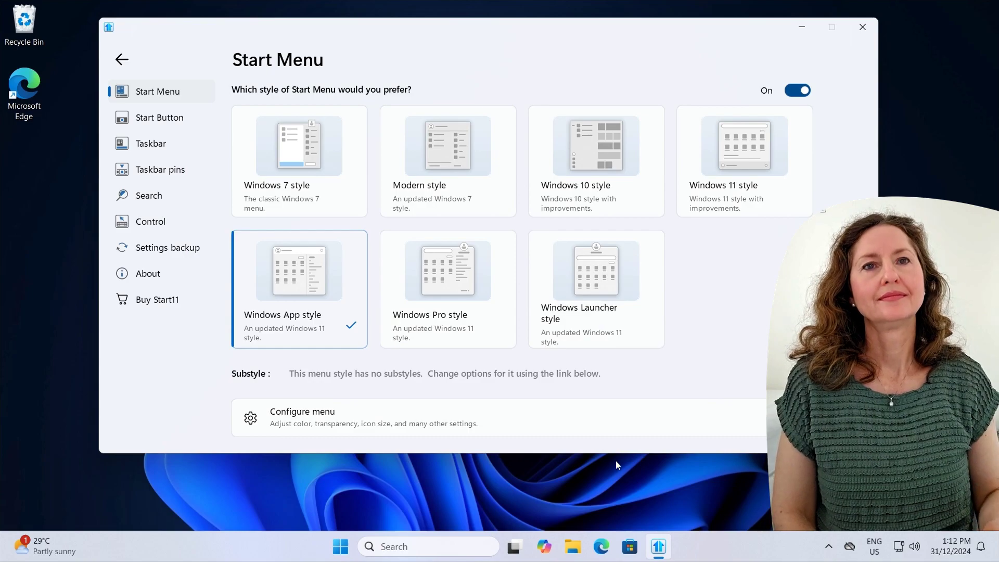
- Preview the Windows Pro, Windows Launcher and Windows 11 start menu styles in turn
{"action": "left_click", "coordinate": [454, 342]}
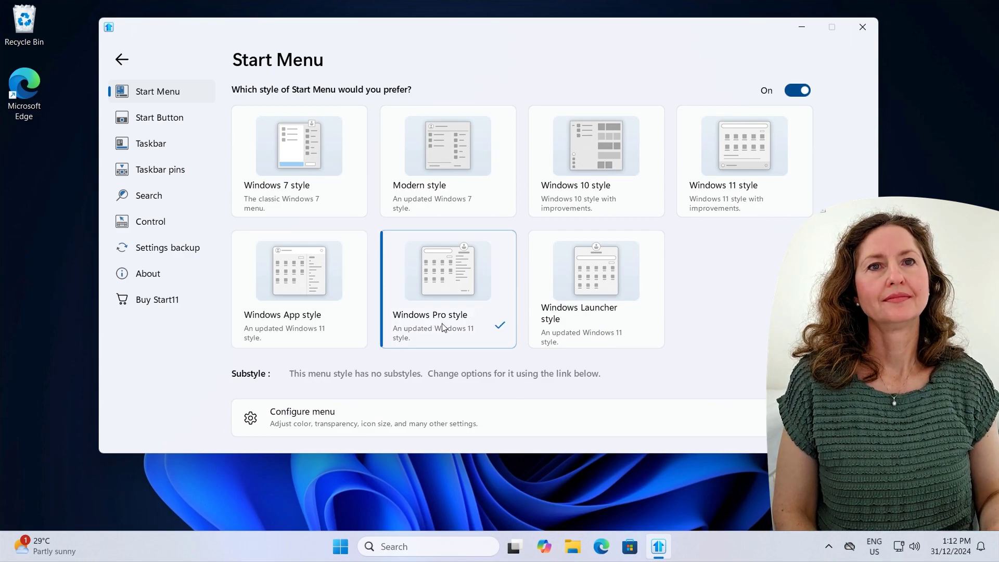
{"action": "left_click", "coordinate": [345, 549]}
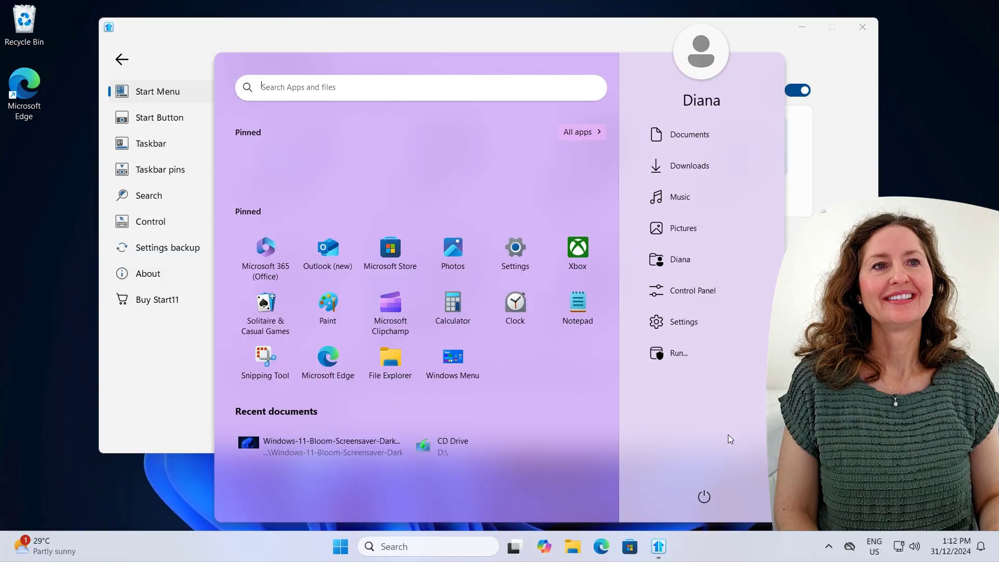
{"action": "key", "text": "Escape"}
{"action": "left_click", "coordinate": [599, 318]}
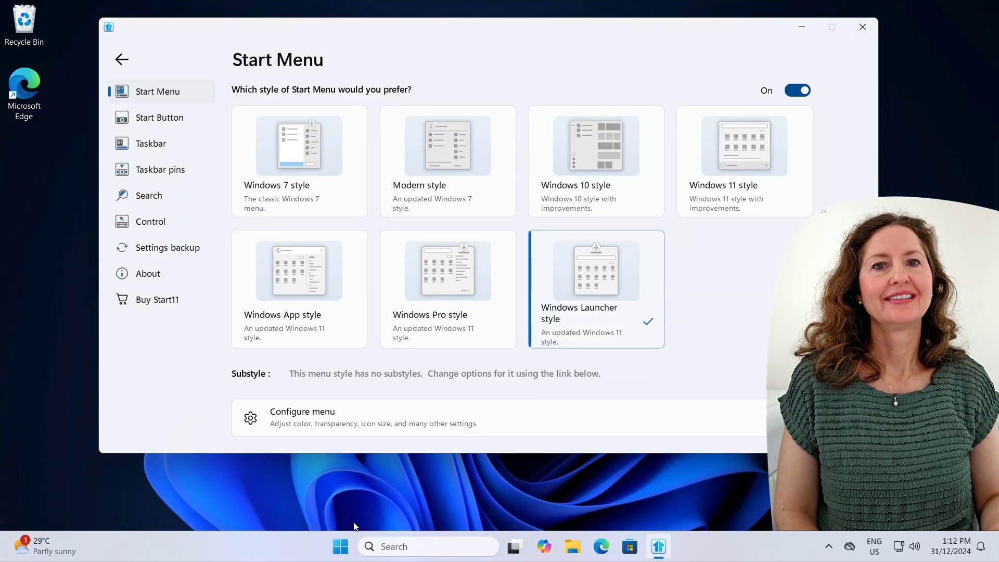
{"action": "left_click", "coordinate": [341, 548]}
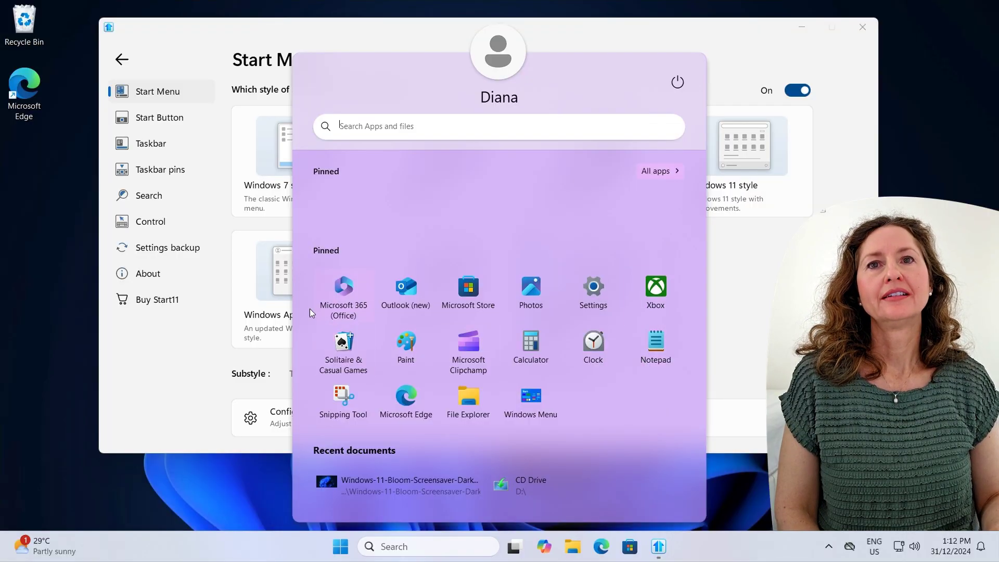
{"action": "left_click", "coordinate": [267, 283]}
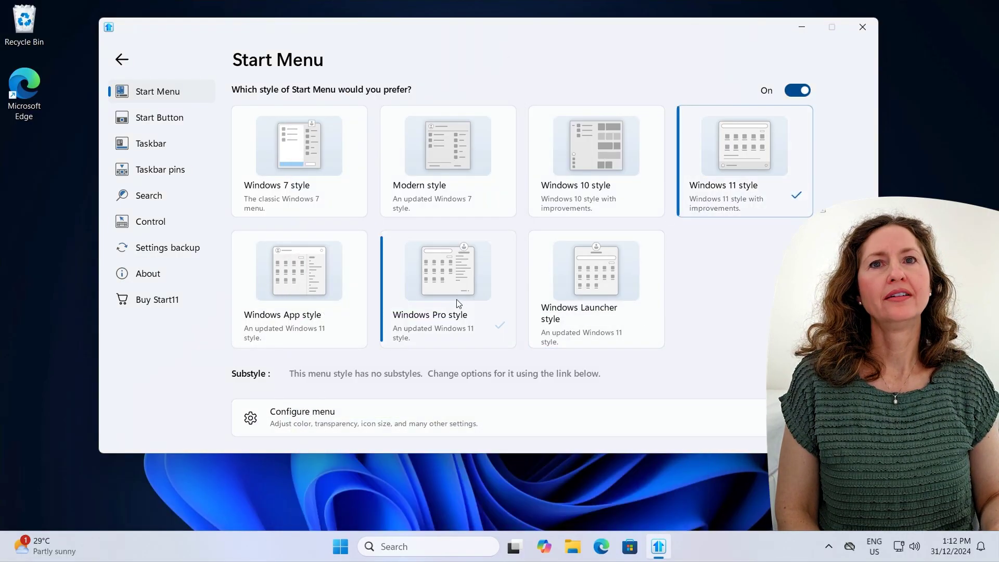
{"action": "left_click", "coordinate": [337, 550]}
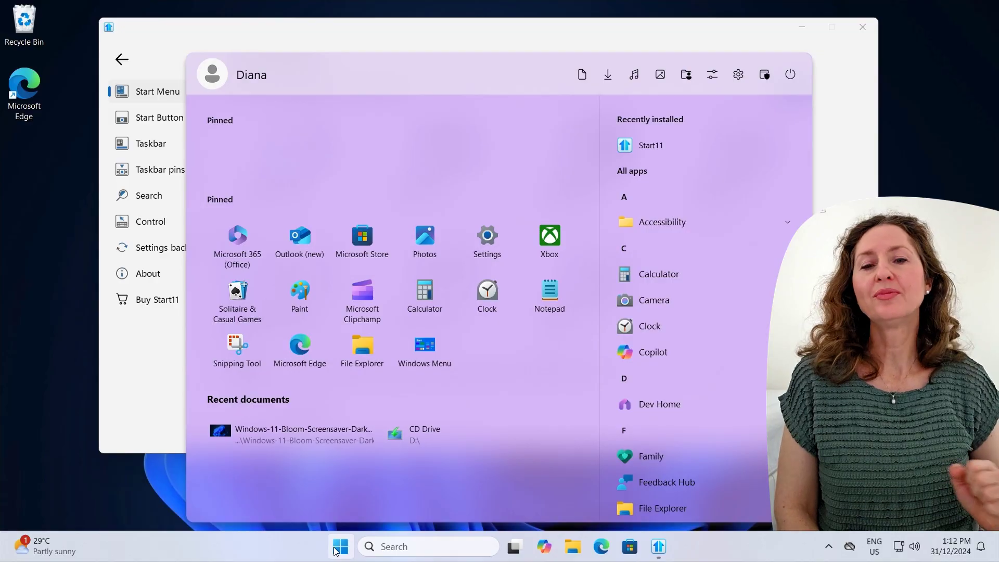
- Left-align the start button and turn on a custom start button image
{"action": "left_click", "coordinate": [337, 550]}
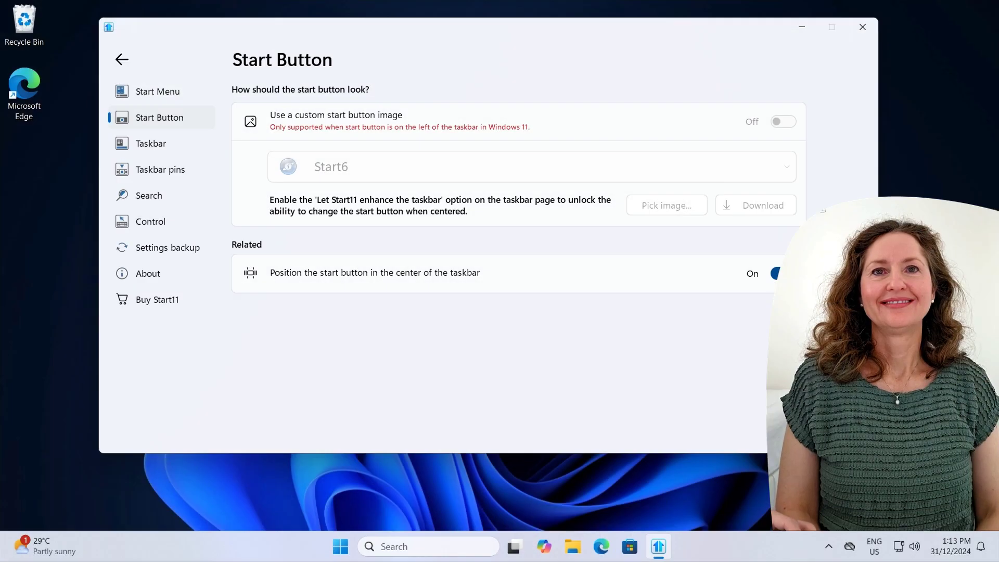
{"action": "left_click", "coordinate": [783, 273]}
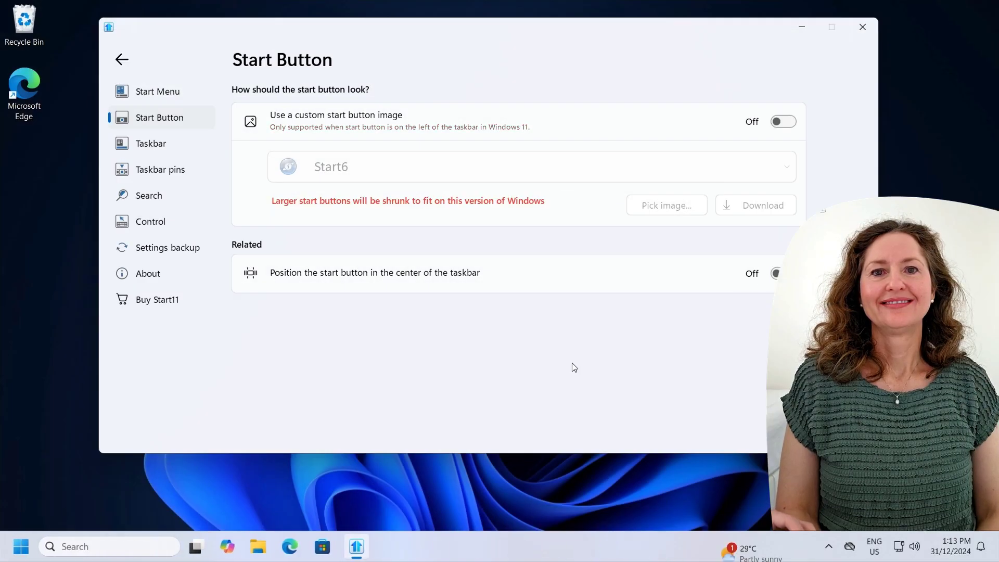
{"action": "left_click", "coordinate": [21, 547]}
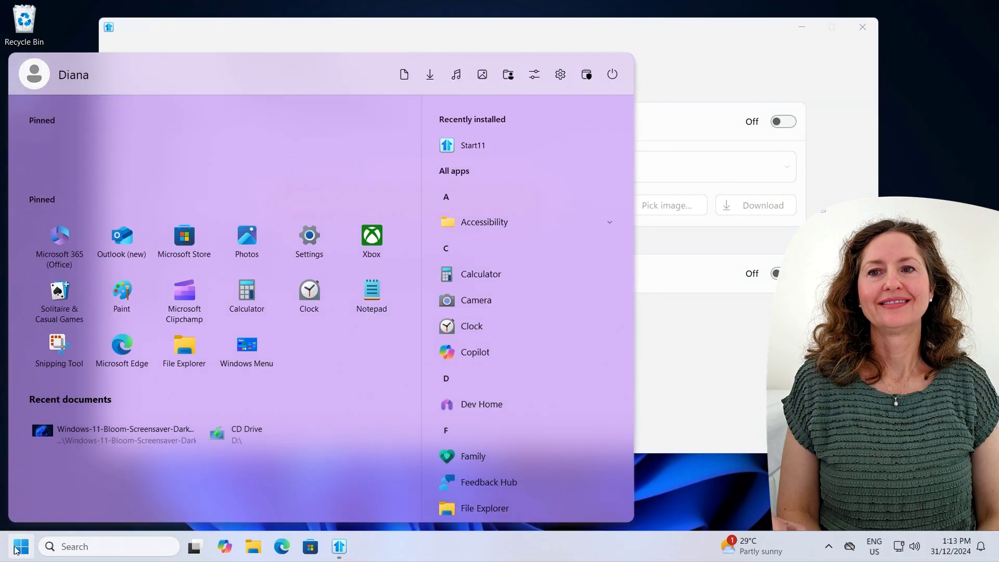
{"action": "left_click", "coordinate": [19, 550]}
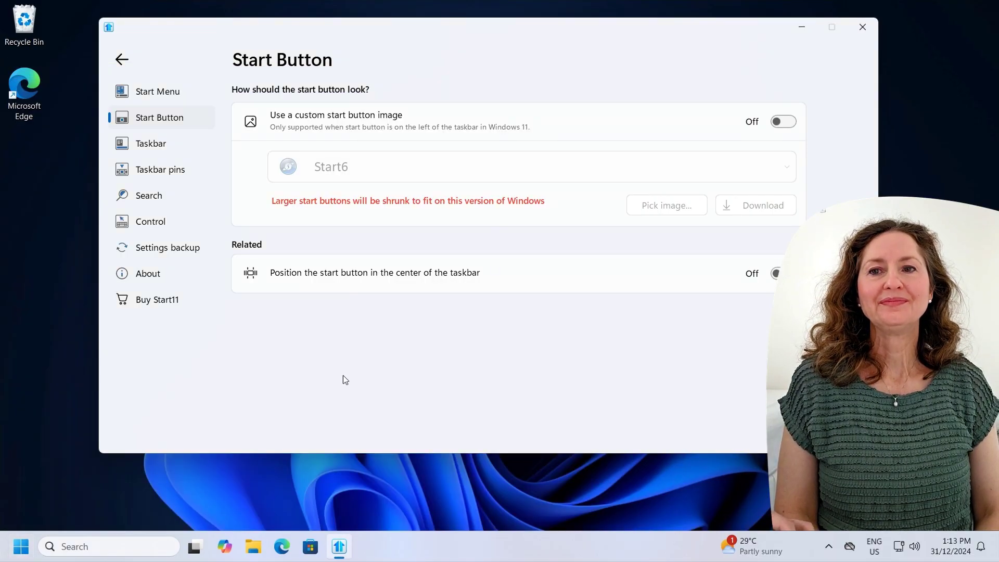
{"action": "left_click", "coordinate": [783, 121]}
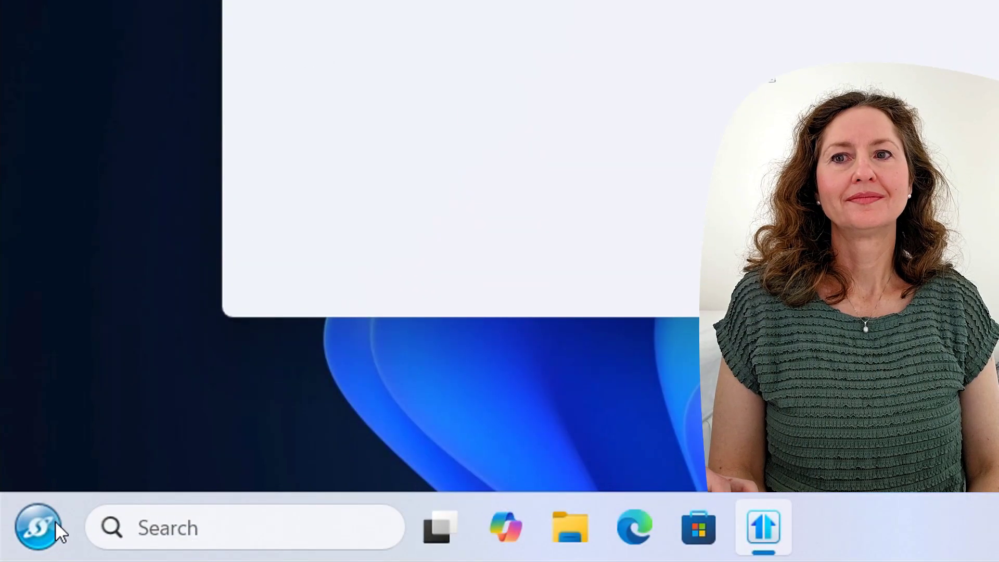
{"action": "left_click", "coordinate": [56, 528]}
{"action": "left_click", "coordinate": [54, 527]}
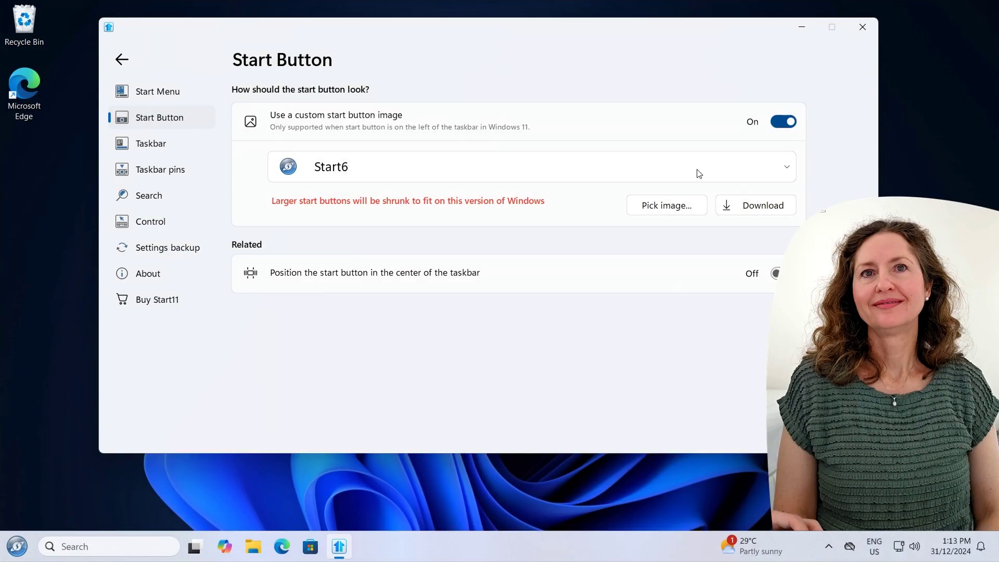
- Try the Start2 and Start5 paw start button images
{"action": "left_click", "coordinate": [781, 168]}
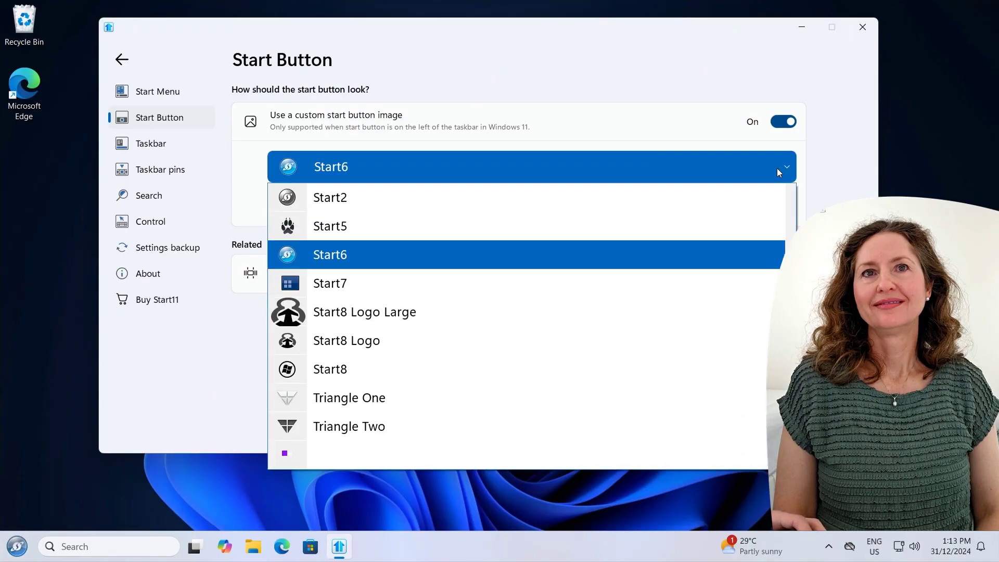
{"action": "left_click", "coordinate": [426, 201]}
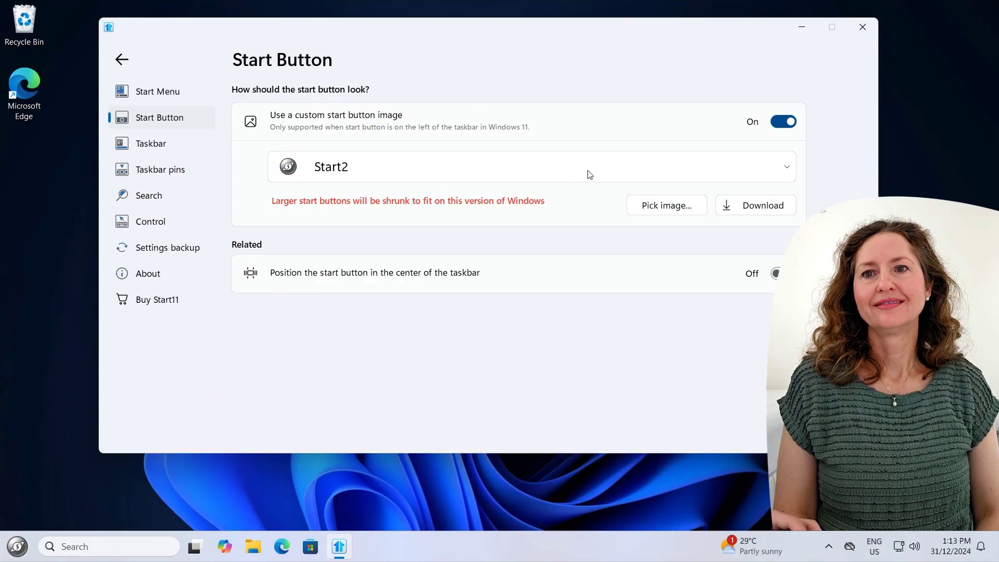
{"action": "left_click", "coordinate": [613, 171]}
{"action": "left_click", "coordinate": [544, 226]}
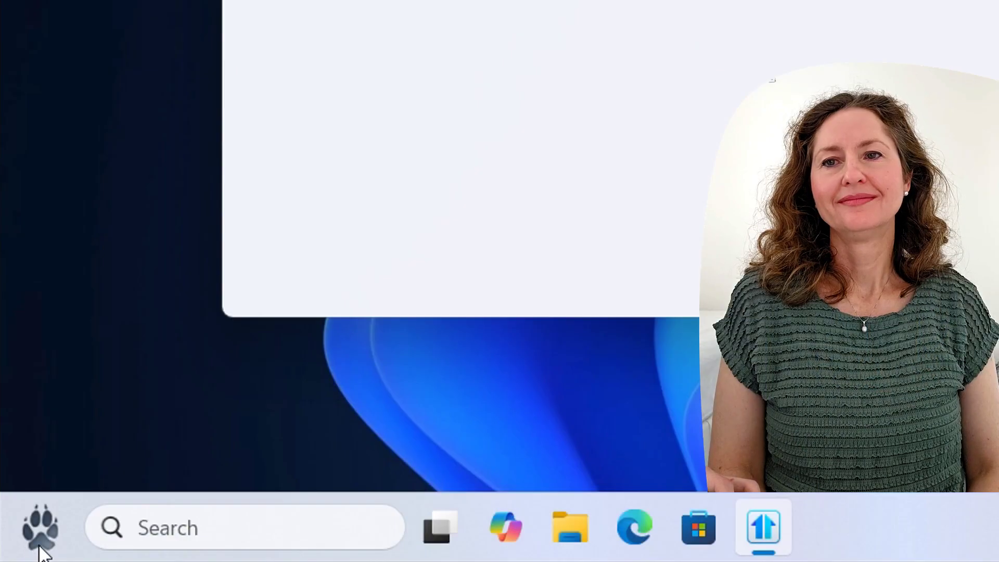
{"action": "left_click", "coordinate": [18, 547]}
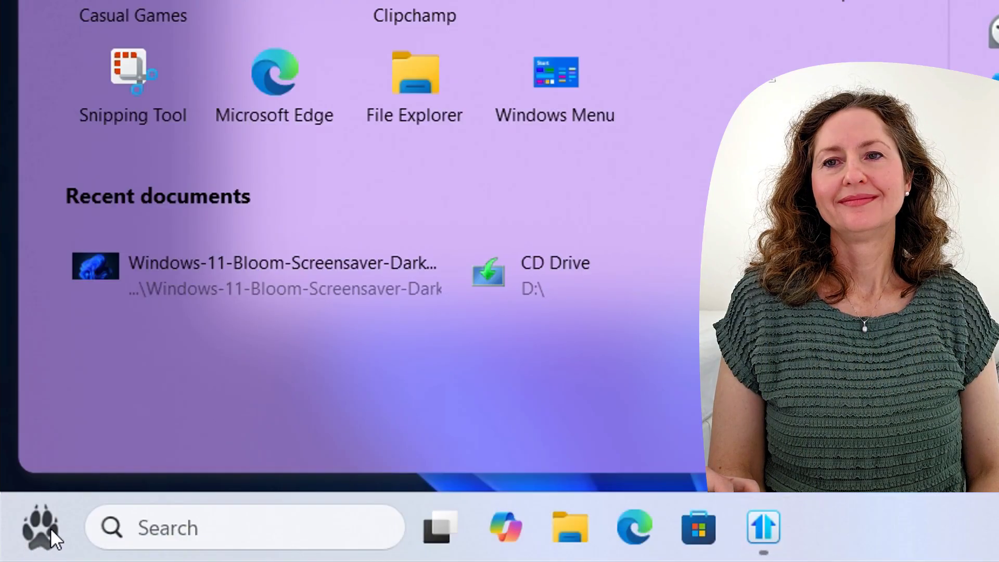
{"action": "left_click", "coordinate": [17, 546]}
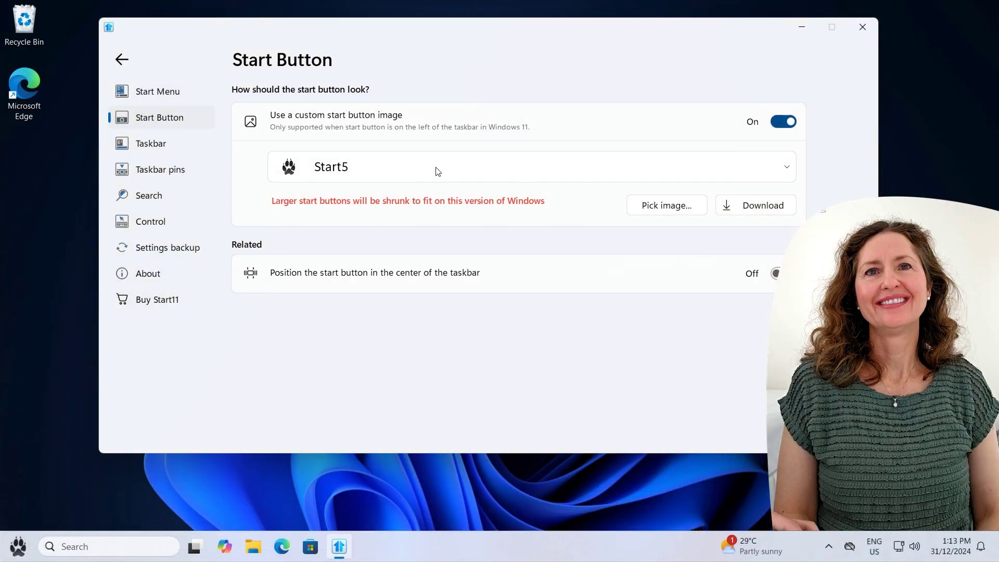
{"action": "left_click", "coordinate": [763, 203]}
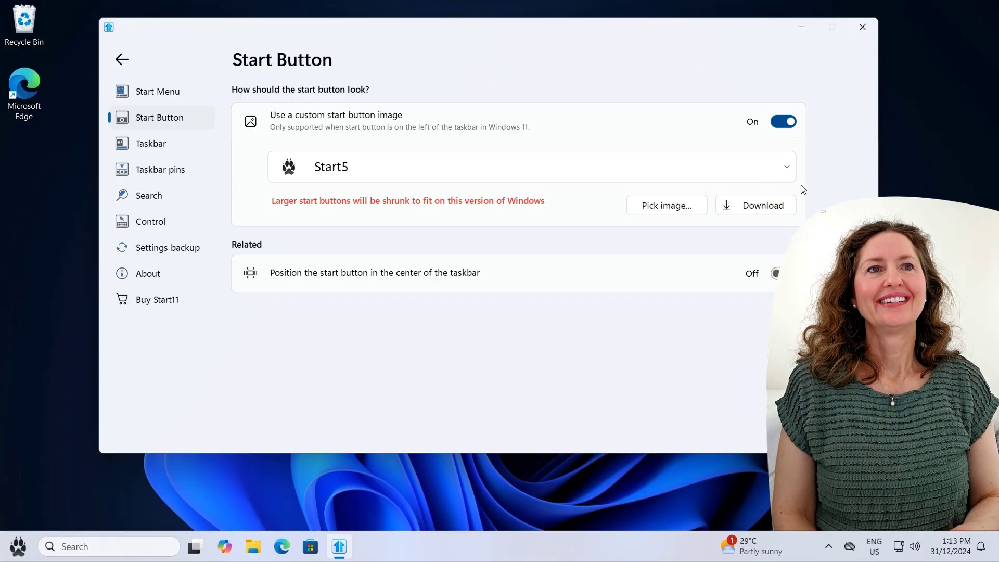
- Cycle through the Start7, Start8 Logo Large, Start8 Logo and Start8 button images
{"action": "left_click", "coordinate": [786, 168]}
{"action": "left_click", "coordinate": [755, 274]}
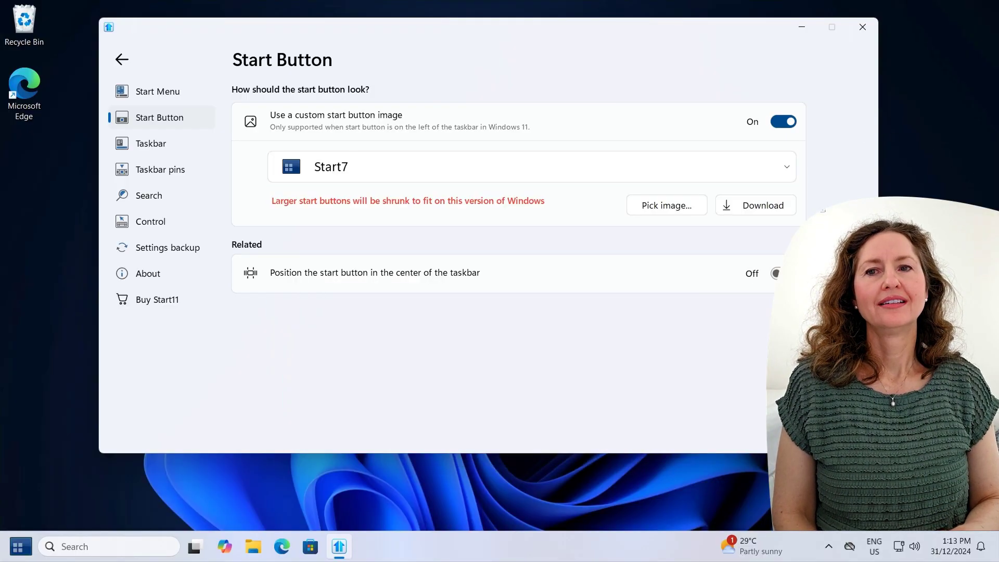
{"action": "left_click", "coordinate": [788, 168]}
{"action": "left_click", "coordinate": [714, 312]}
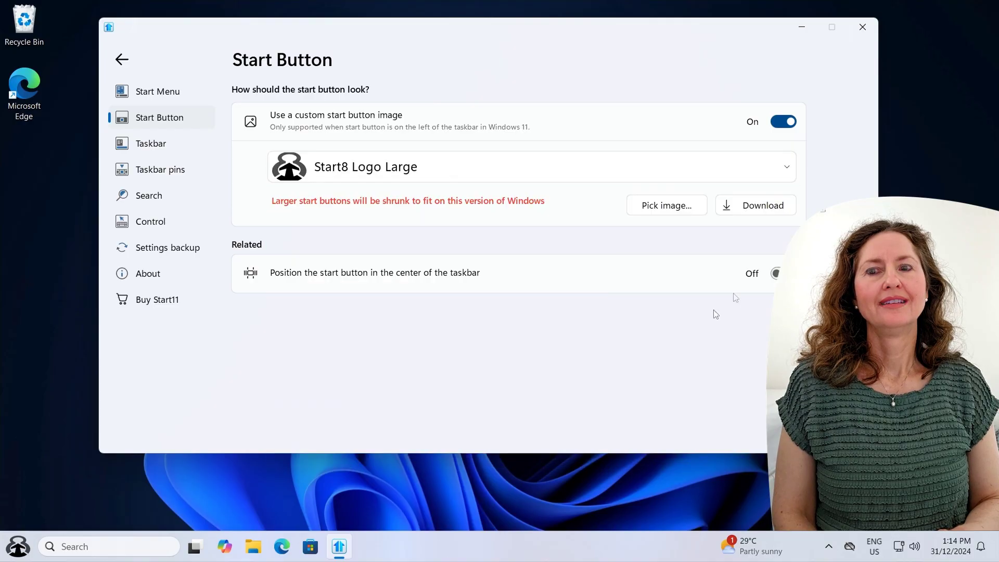
{"action": "left_click", "coordinate": [785, 170]}
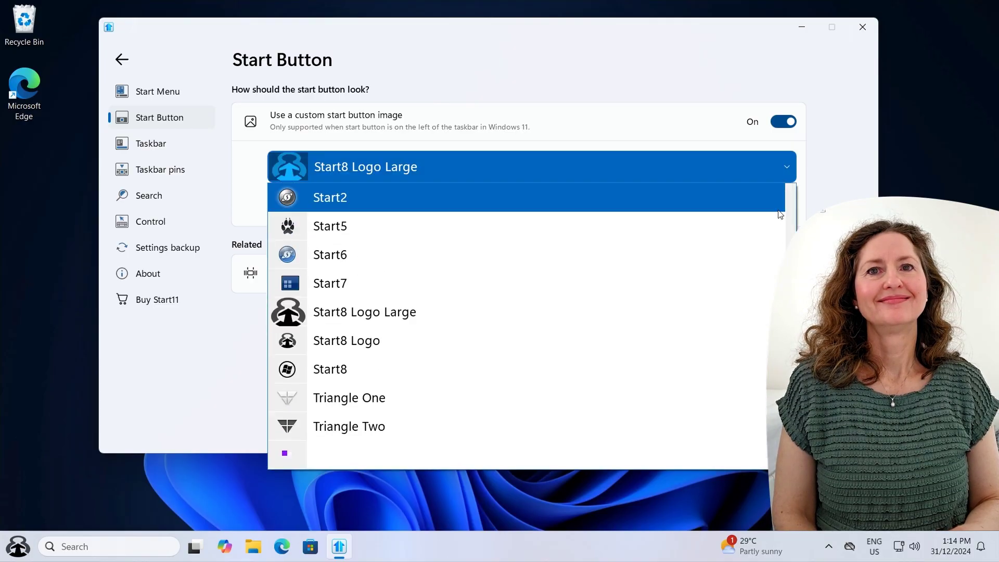
{"action": "left_click", "coordinate": [749, 341]}
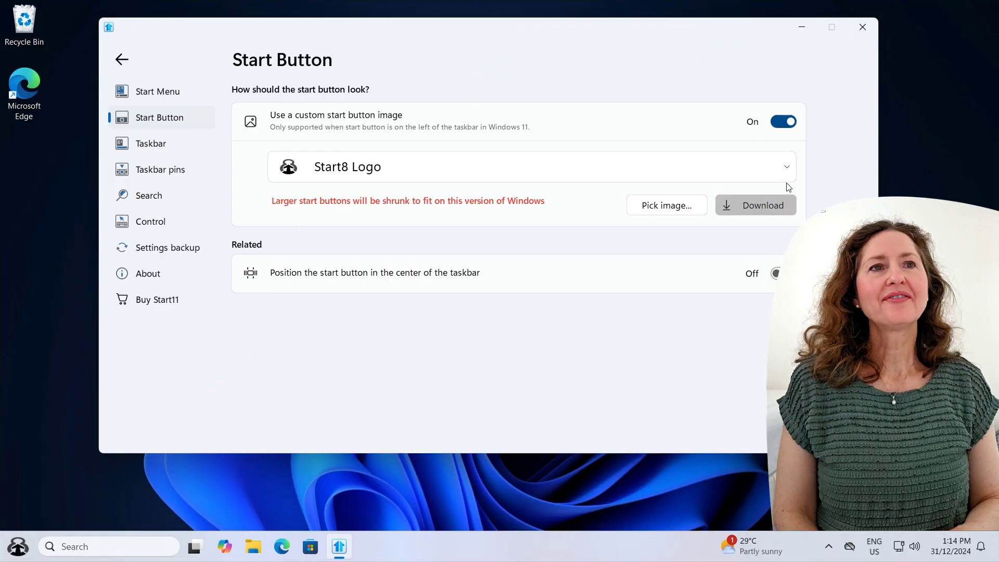
{"action": "left_click", "coordinate": [788, 167]}
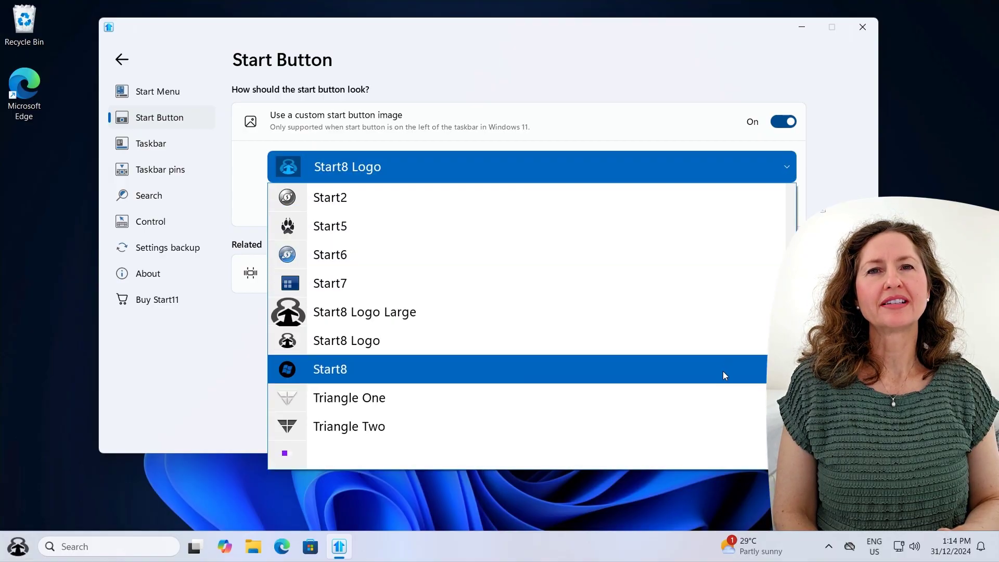
{"action": "left_click", "coordinate": [723, 370]}
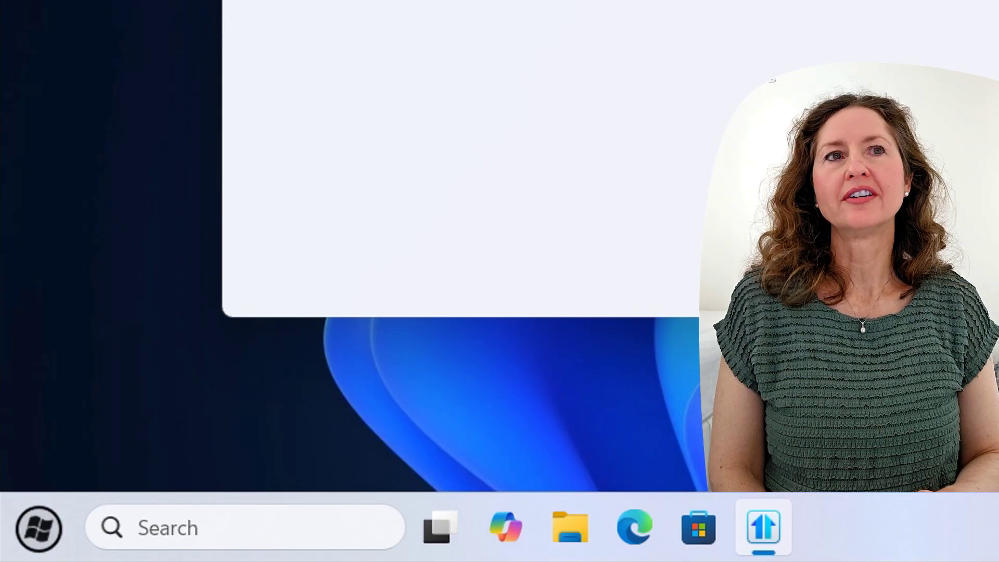
- Try Triangle One, then settle on Triangle Two as the start button image
{"action": "left_click", "coordinate": [531, 166]}
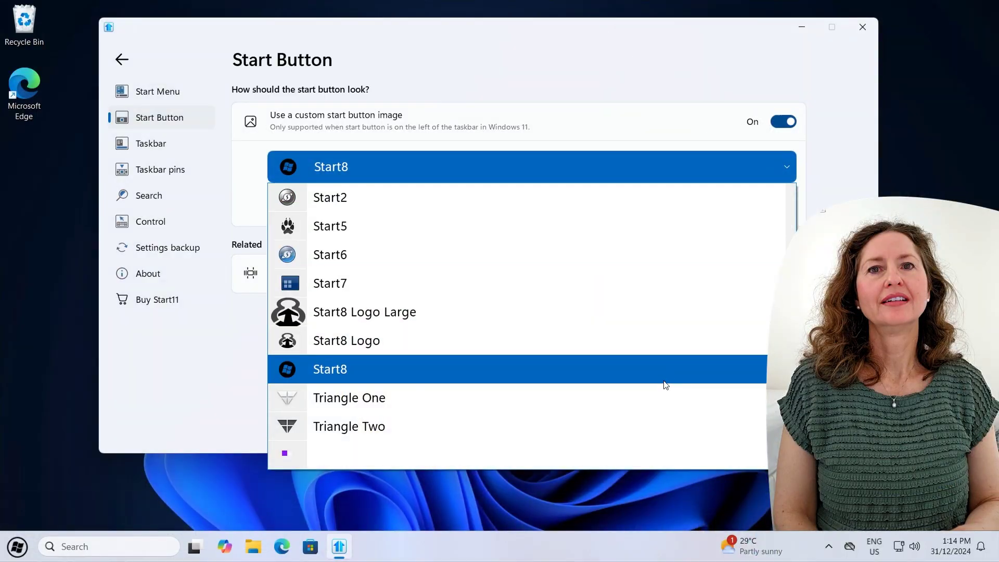
{"action": "left_click", "coordinate": [660, 396]}
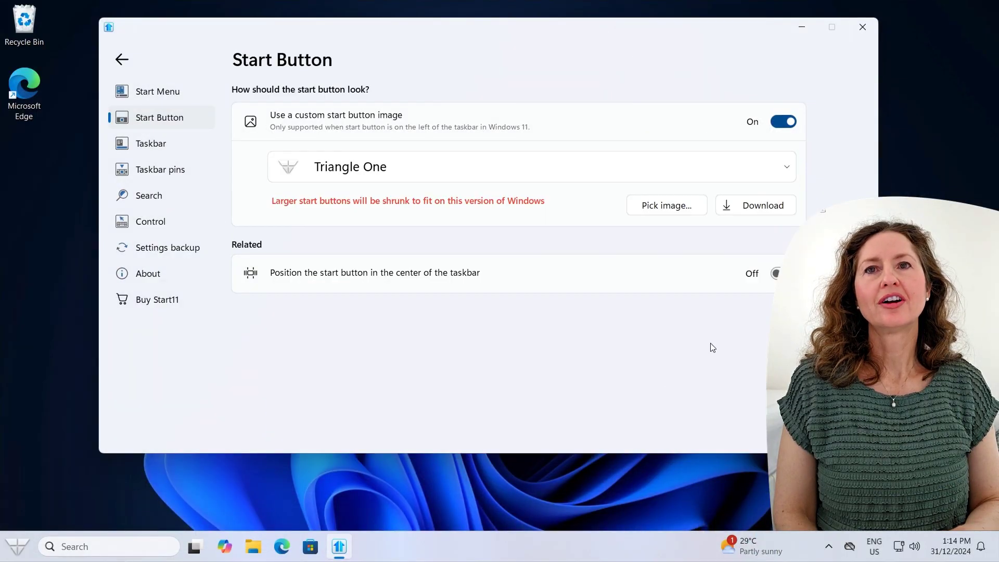
{"action": "scroll", "coordinate": [796, 161], "scroll_direction": "down", "scroll_amount": 1}
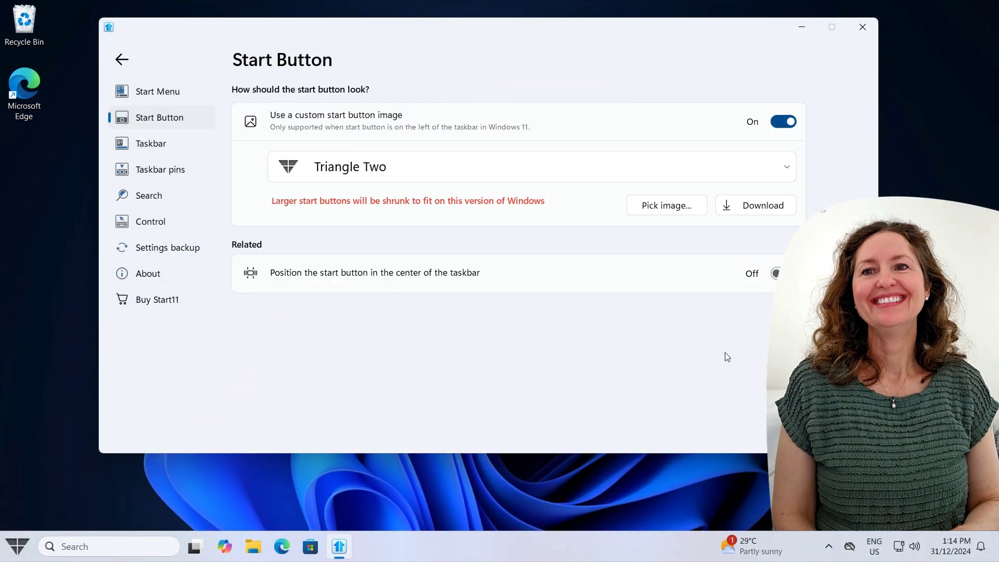
{"action": "left_click", "coordinate": [777, 172]}
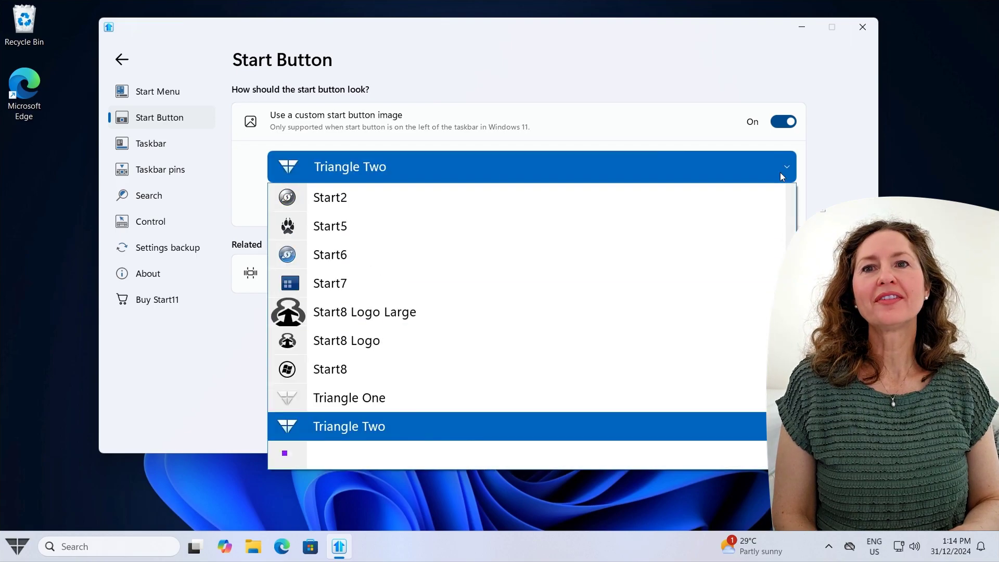
{"action": "left_click", "coordinate": [420, 156]}
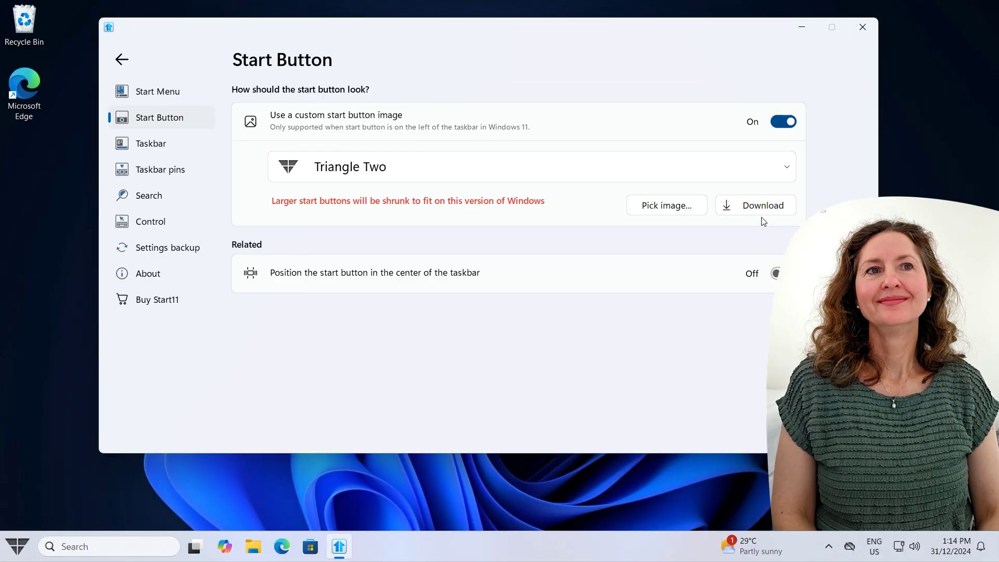
- Use the Biohazard image from StartButtons as the start button and preview it in the start menu
{"action": "left_click", "coordinate": [697, 202]}
{"action": "scroll", "coordinate": [623, 270], "scroll_direction": "down", "scroll_amount": 3}
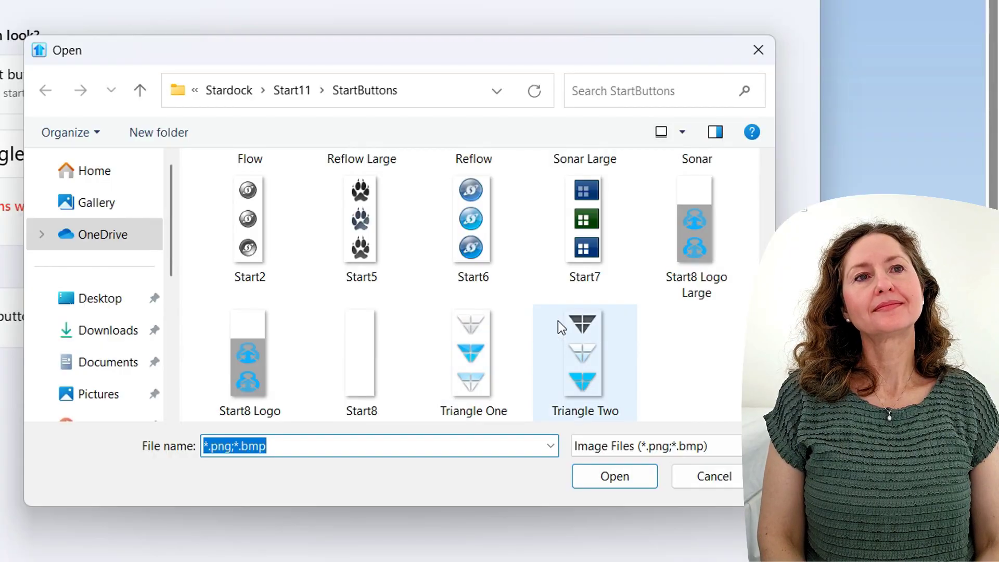
{"action": "scroll", "coordinate": [573, 328], "scroll_direction": "up", "scroll_amount": 5}
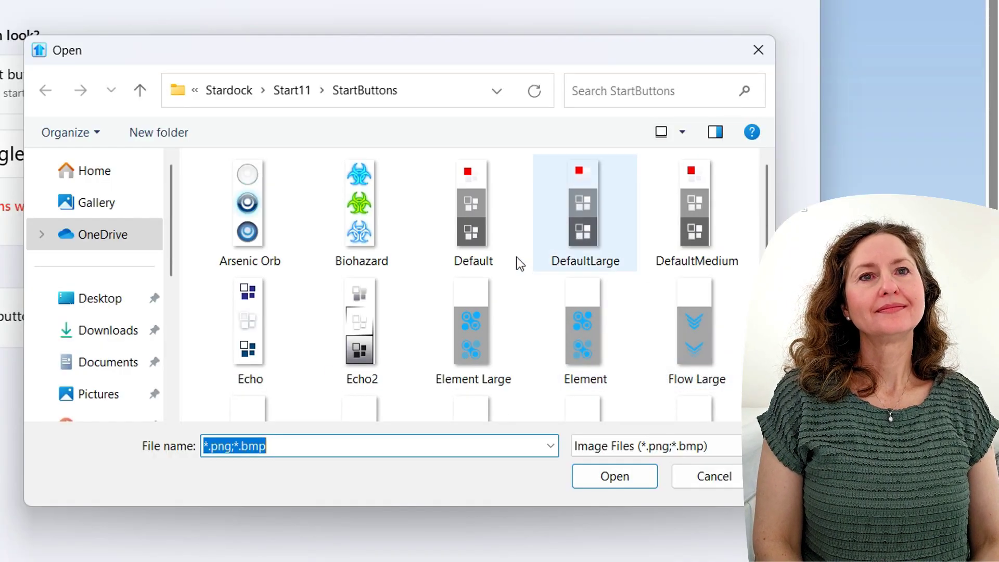
{"action": "left_click", "coordinate": [370, 252]}
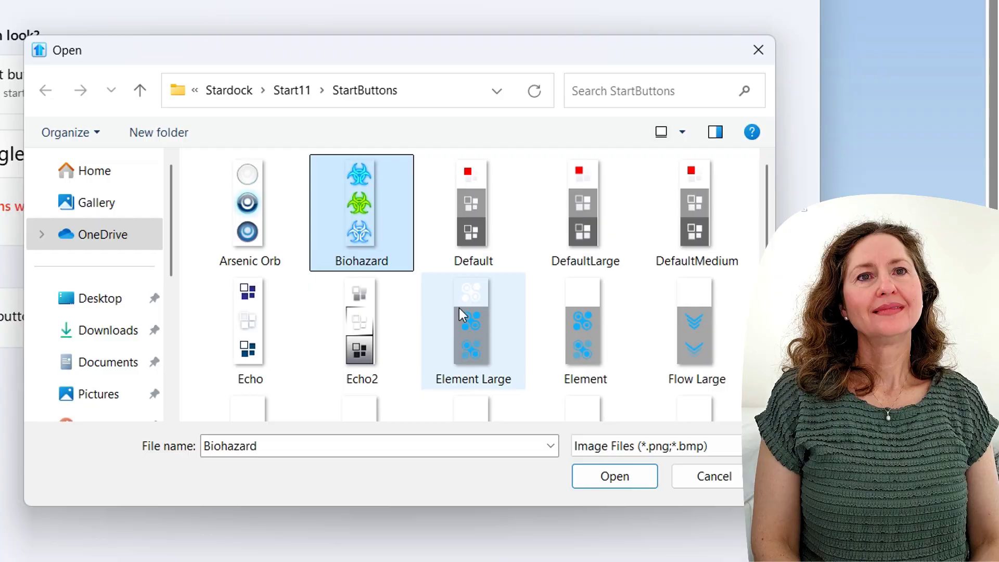
{"action": "left_click", "coordinate": [589, 476]}
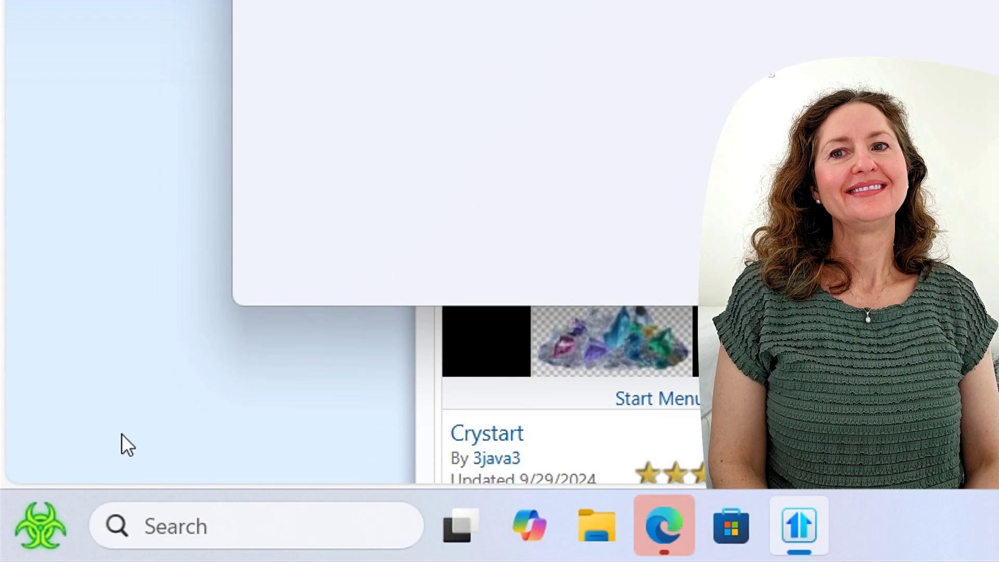
{"action": "left_click", "coordinate": [58, 528]}
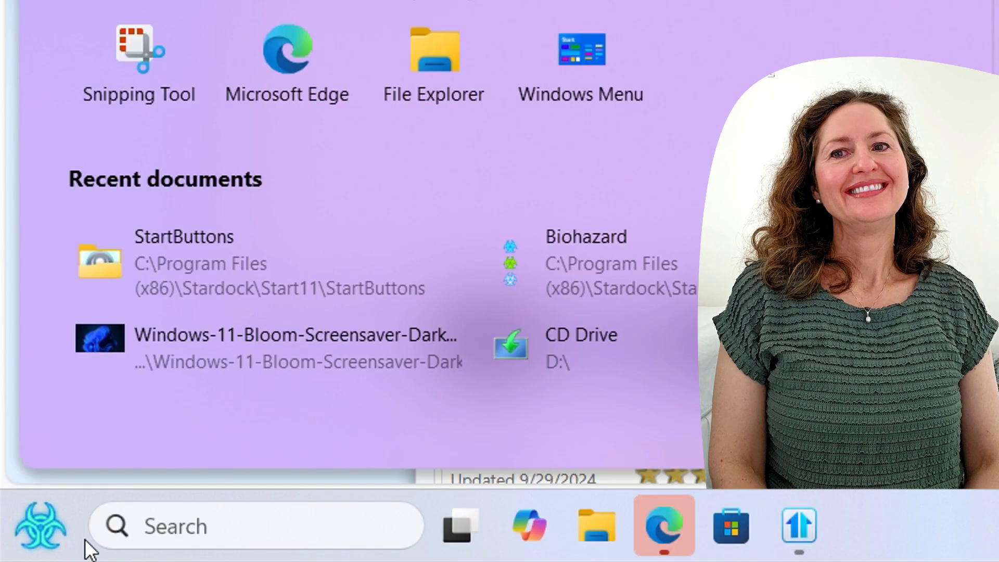
{"action": "left_click", "coordinate": [54, 533]}
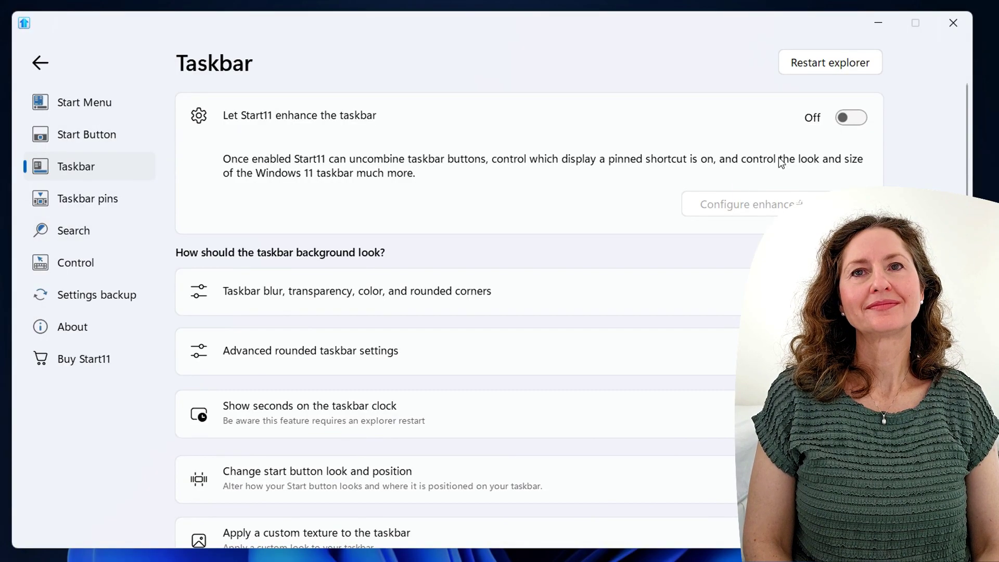
- Switch on 'Let Start11 enhance the taskbar' and confirm with Yes
{"action": "left_click", "coordinate": [855, 117]}
{"action": "left_click", "coordinate": [698, 370]}
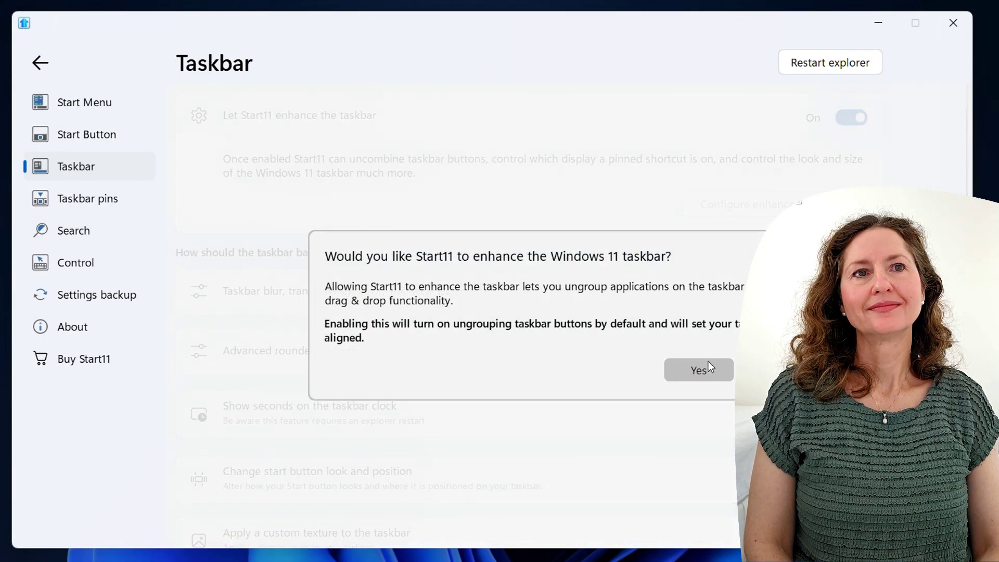
{"action": "mouse_move", "coordinate": [355, 551]}
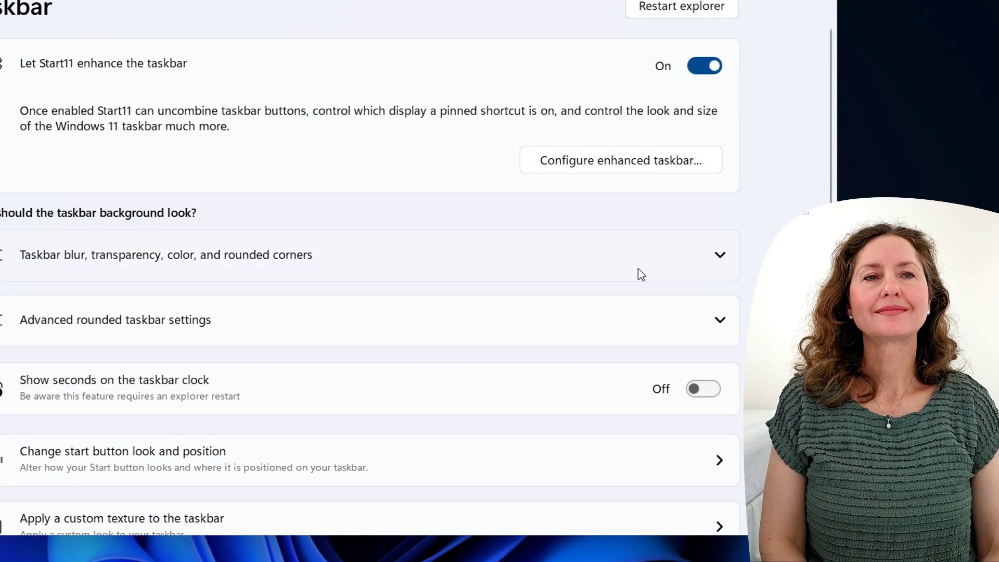
- Turn on rounded corners in the taskbar blur and transparency options
{"action": "left_click", "coordinate": [731, 255]}
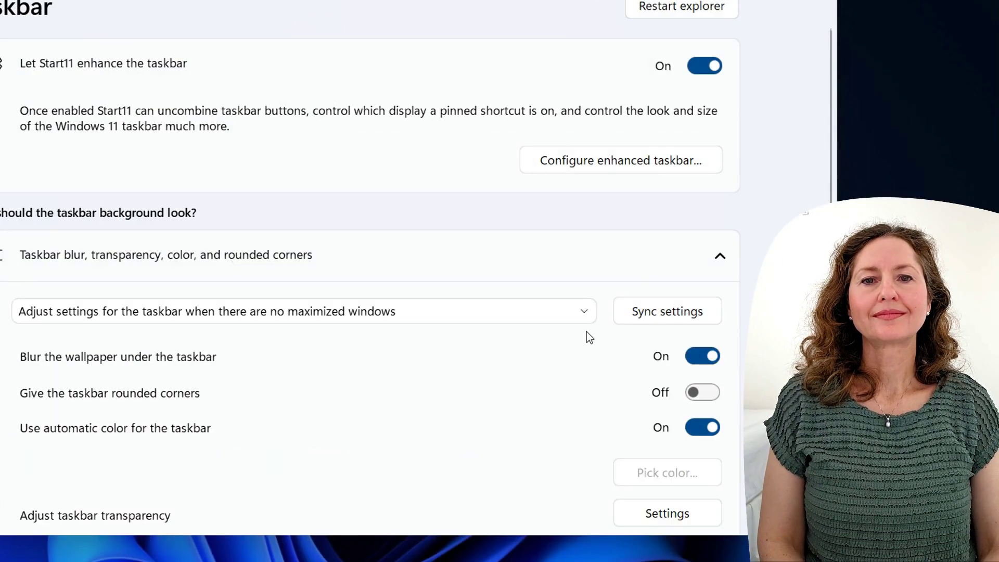
{"action": "scroll", "coordinate": [588, 343], "scroll_direction": "down", "scroll_amount": 2}
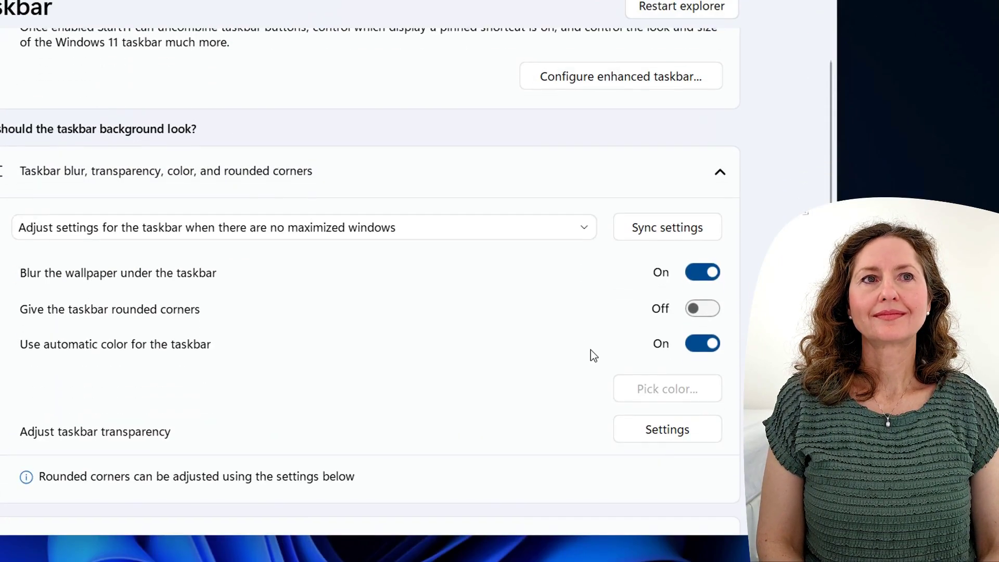
{"action": "left_click", "coordinate": [703, 310]}
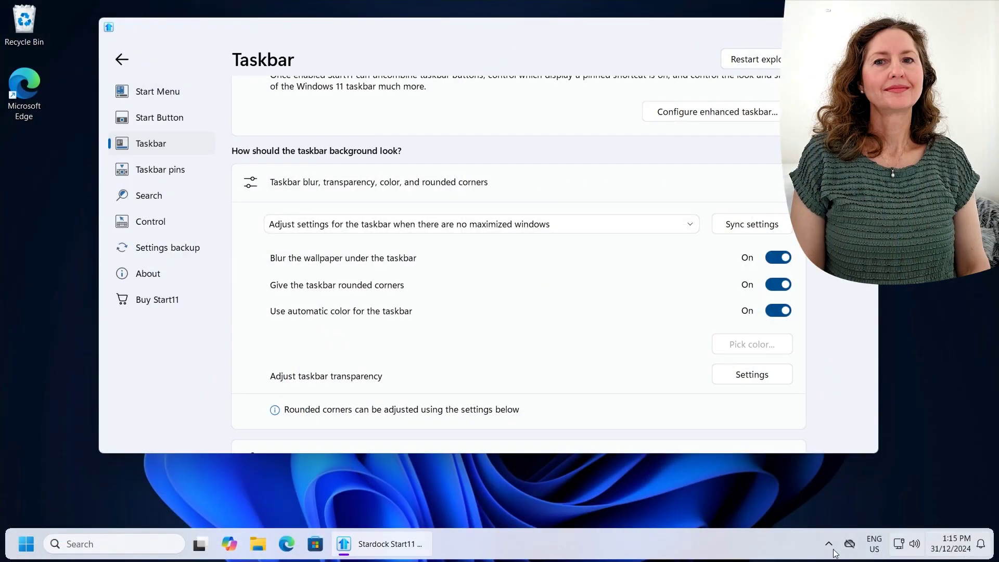
- Replace the automatic taskbar colour with a custom light purple and preview it in the start menu
{"action": "left_click", "coordinate": [780, 313]}
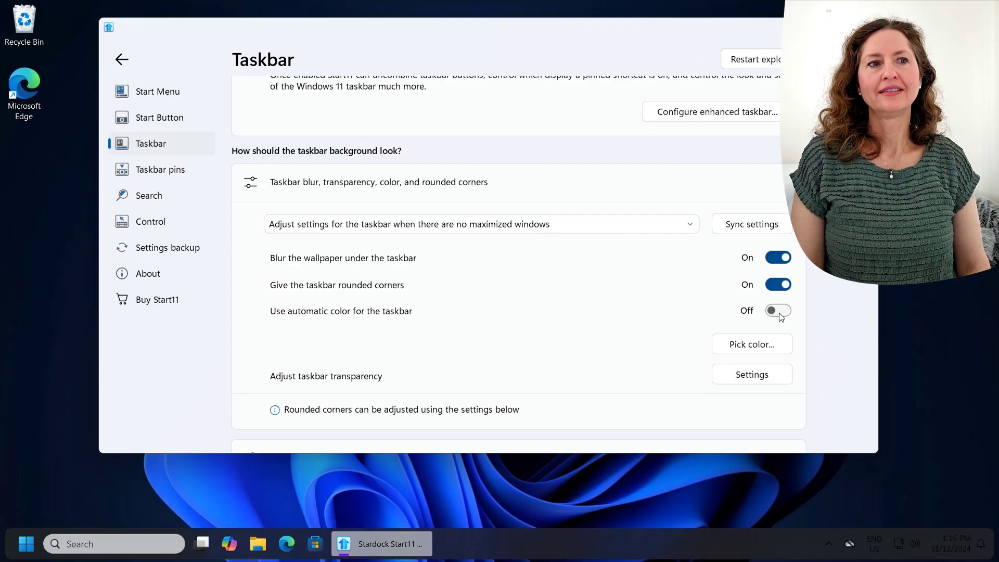
{"action": "left_click", "coordinate": [763, 341]}
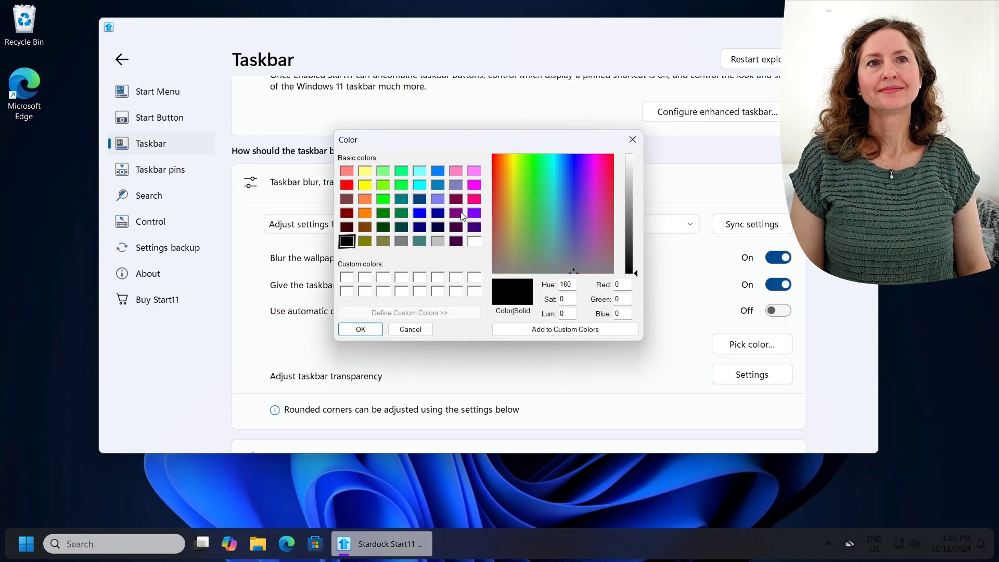
{"action": "left_click_drag", "start_coordinate": [633, 245], "coordinate": [633, 178]}
{"action": "left_click", "coordinate": [358, 328]}
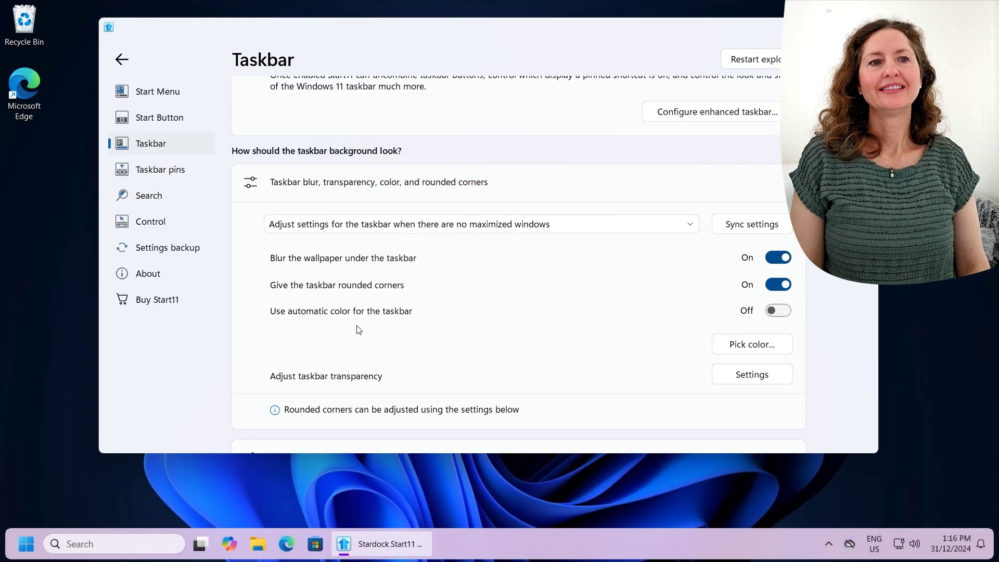
{"action": "left_click", "coordinate": [32, 545]}
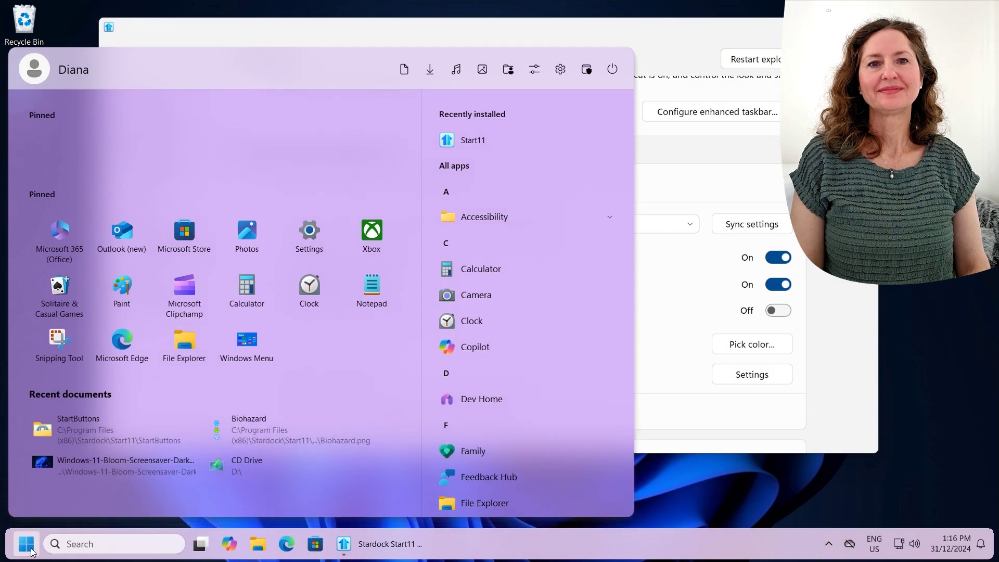
{"action": "left_click", "coordinate": [32, 551]}
{"action": "left_click", "coordinate": [32, 552]}
{"action": "left_click", "coordinate": [409, 544]}
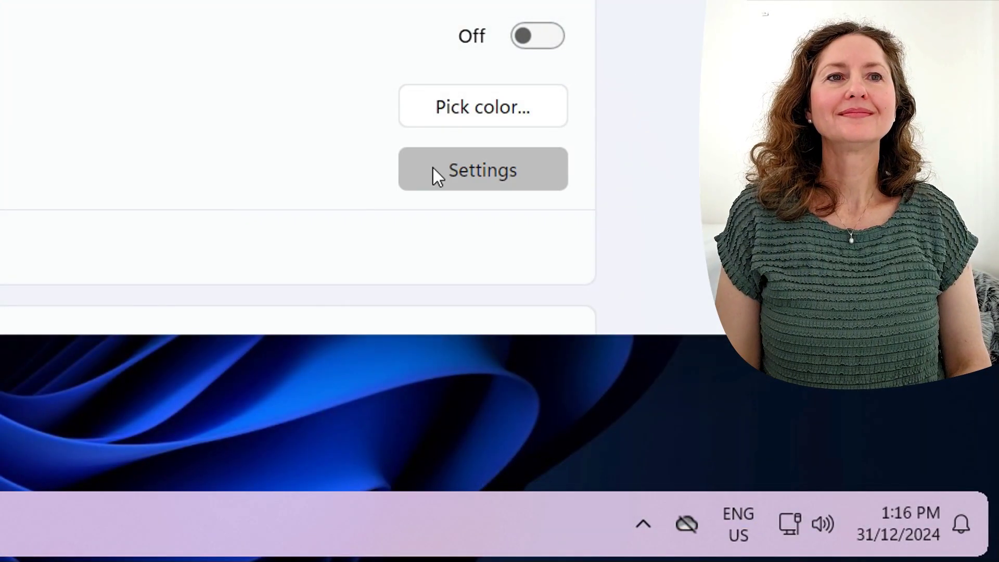
- Set the taskbar transparency to 10% solid and check the result in the start menu
{"action": "left_click", "coordinate": [730, 379]}
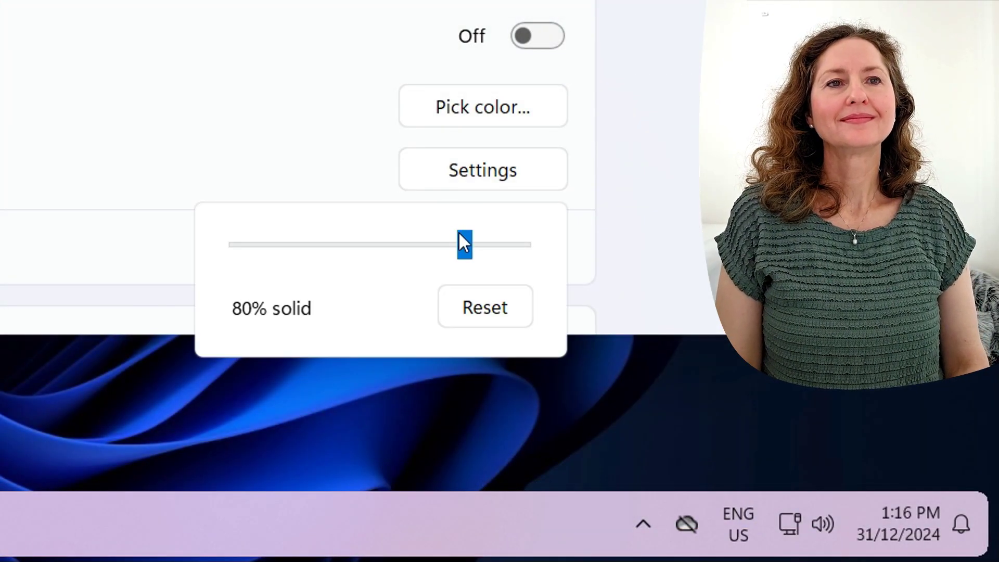
{"action": "left_click_drag", "start_coordinate": [742, 409], "coordinate": [677, 410]}
{"action": "left_click_drag", "start_coordinate": [329, 240], "coordinate": [266, 245]}
{"action": "left_click", "coordinate": [149, 194]}
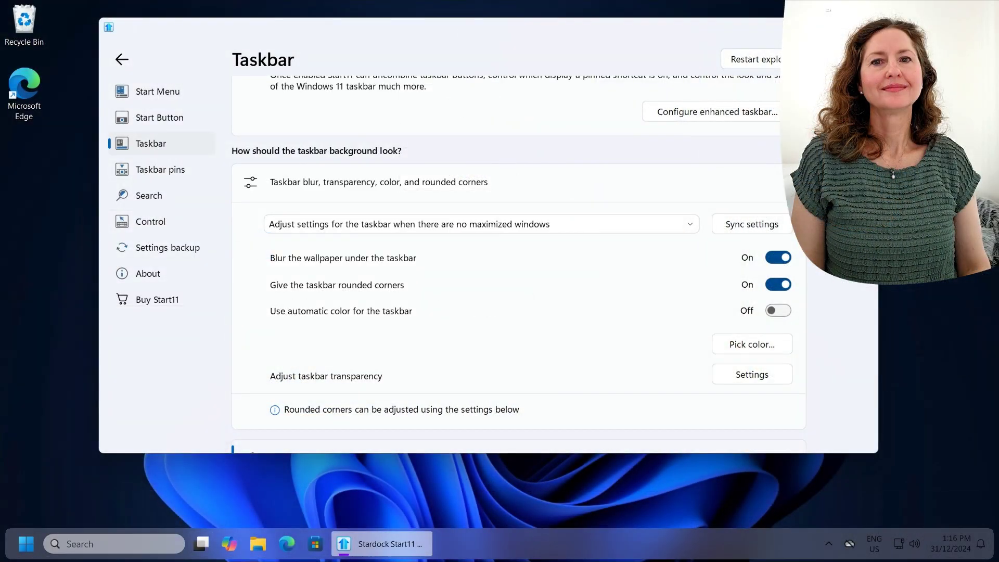
{"action": "left_click", "coordinate": [34, 560]}
{"action": "left_click", "coordinate": [601, 523]}
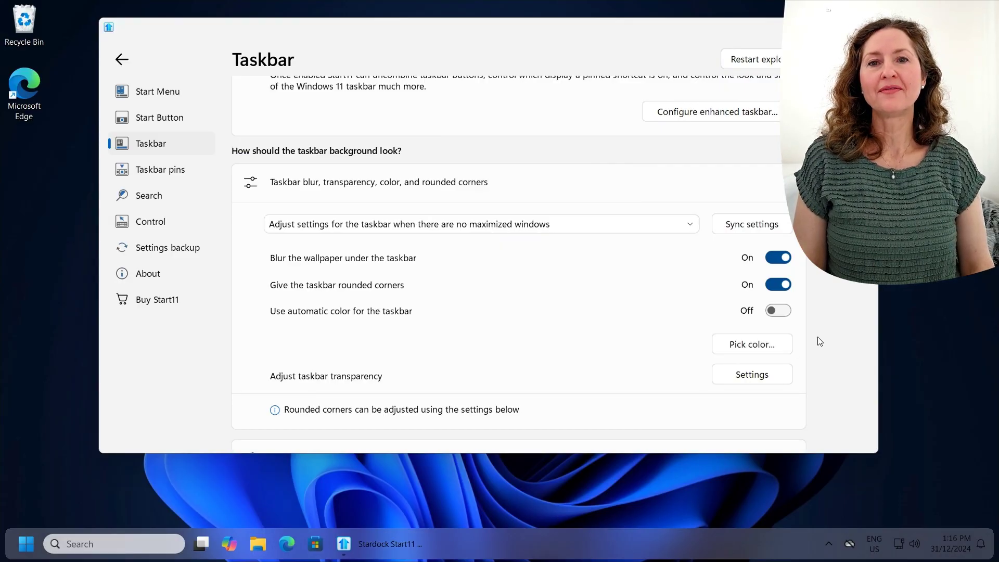
- In advanced rounded settings, try Slightly, Extremely and Maximum rounding, then keep Medium rounded
{"action": "scroll", "coordinate": [817, 342], "scroll_direction": "down", "scroll_amount": 3}
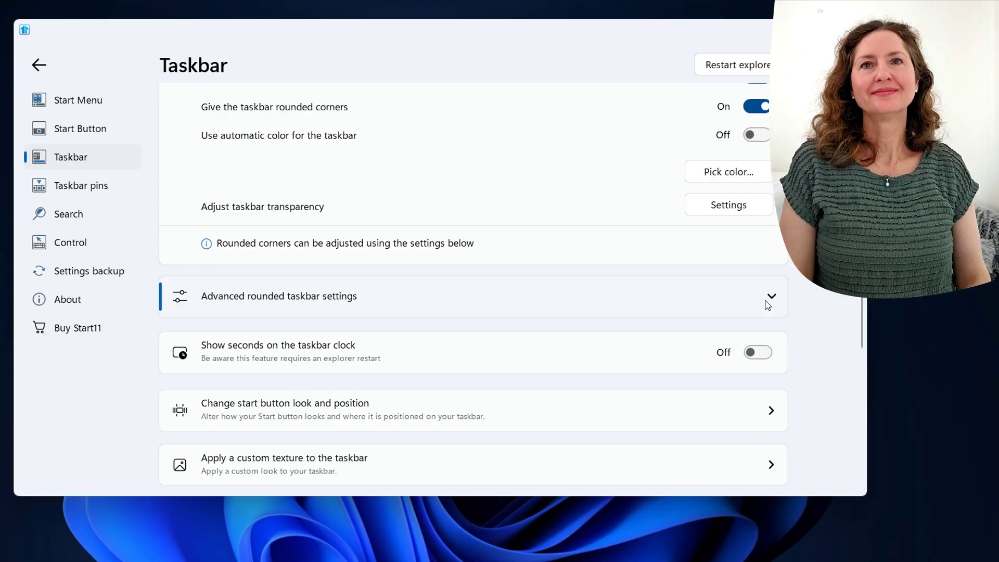
{"action": "left_click", "coordinate": [767, 303]}
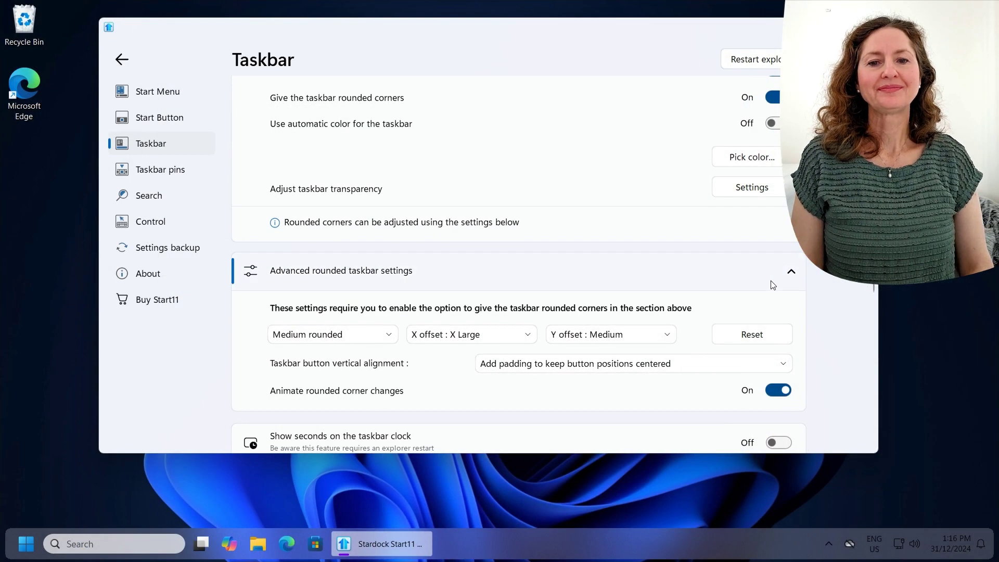
{"action": "left_click", "coordinate": [357, 335]}
{"action": "left_click", "coordinate": [347, 357]}
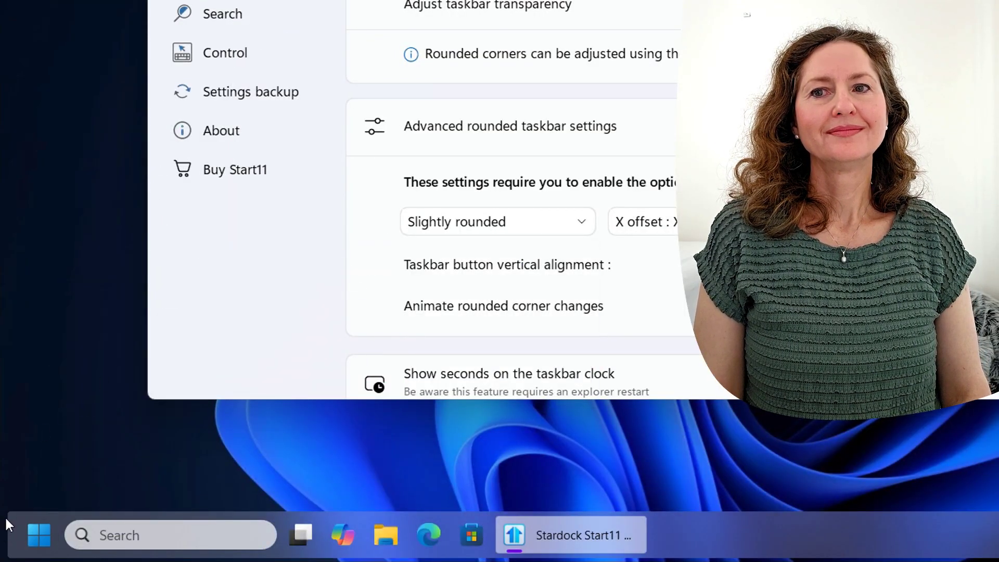
{"action": "left_click", "coordinate": [473, 231]}
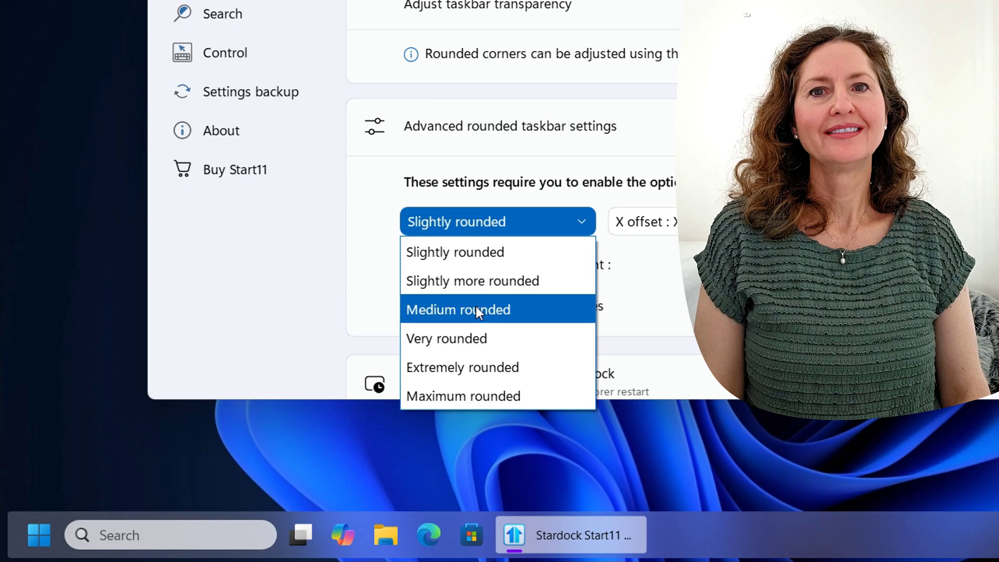
{"action": "left_click", "coordinate": [475, 307]}
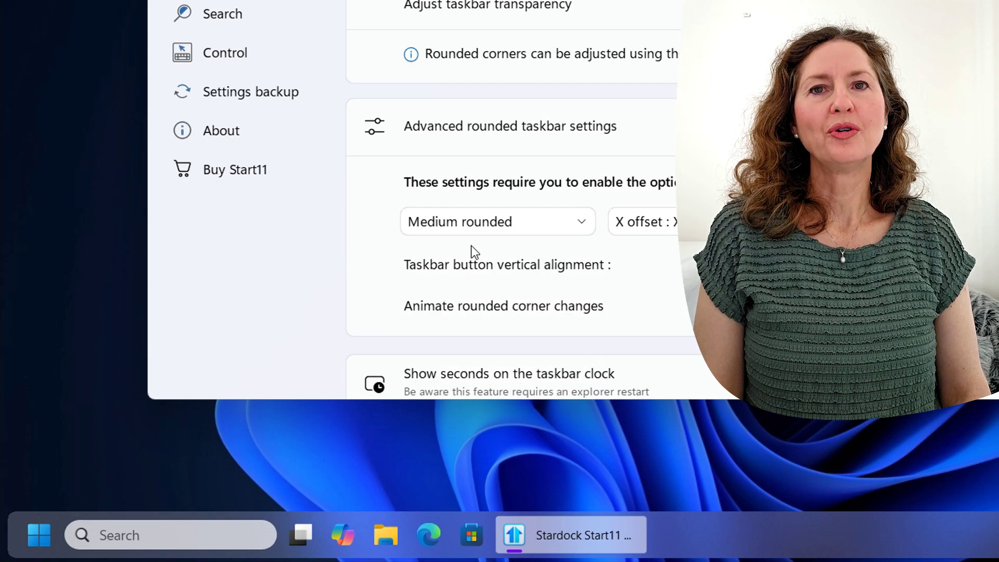
{"action": "left_click", "coordinate": [469, 222]}
{"action": "left_click", "coordinate": [486, 359]}
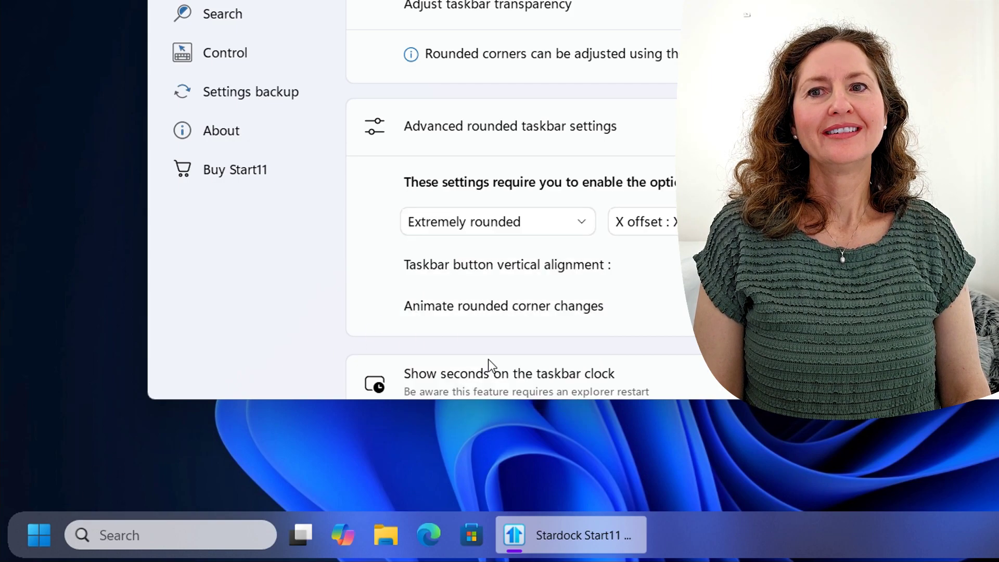
{"action": "left_click", "coordinate": [502, 222]}
{"action": "left_click", "coordinate": [491, 390]}
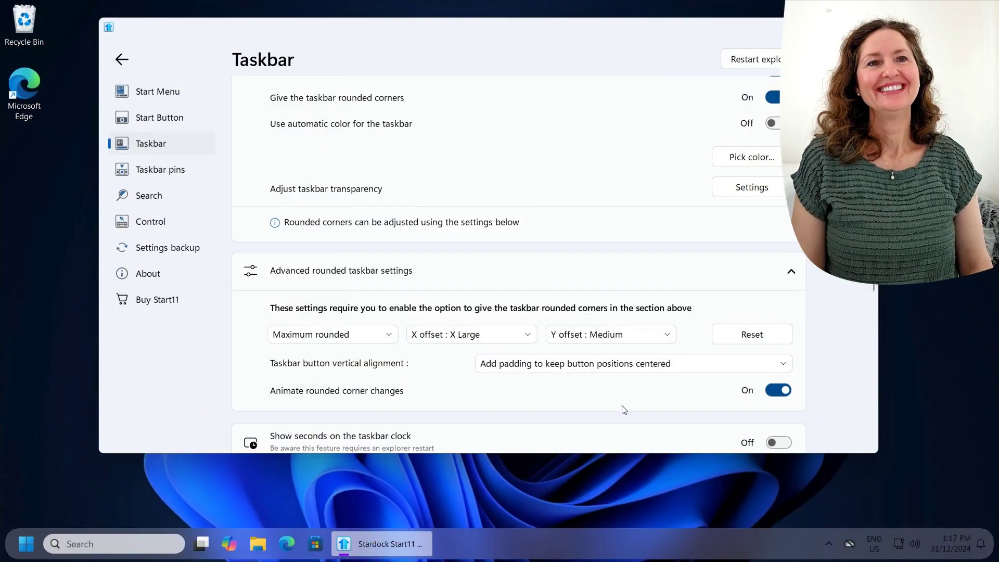
{"action": "left_click", "coordinate": [364, 336]}
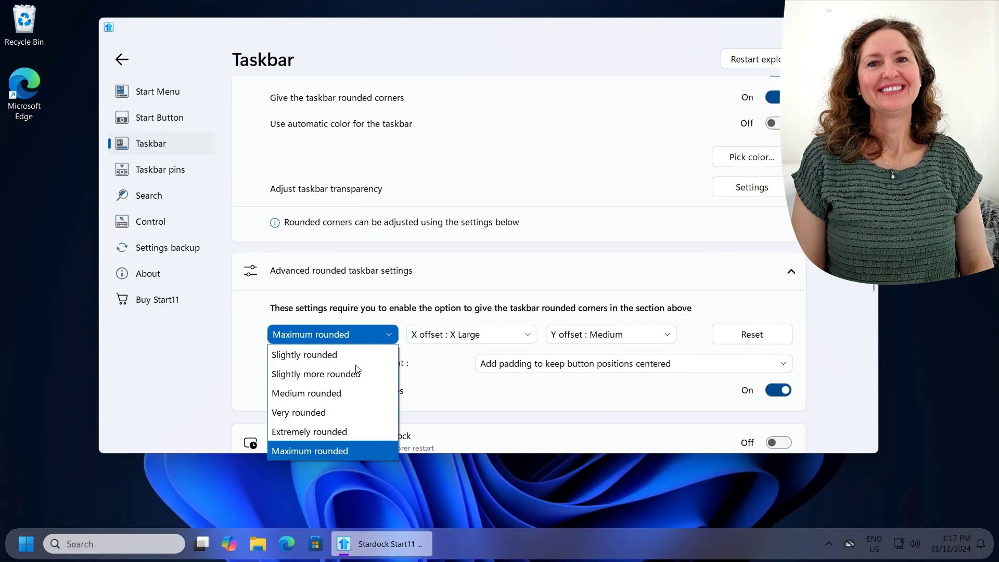
{"action": "left_click", "coordinate": [333, 389]}
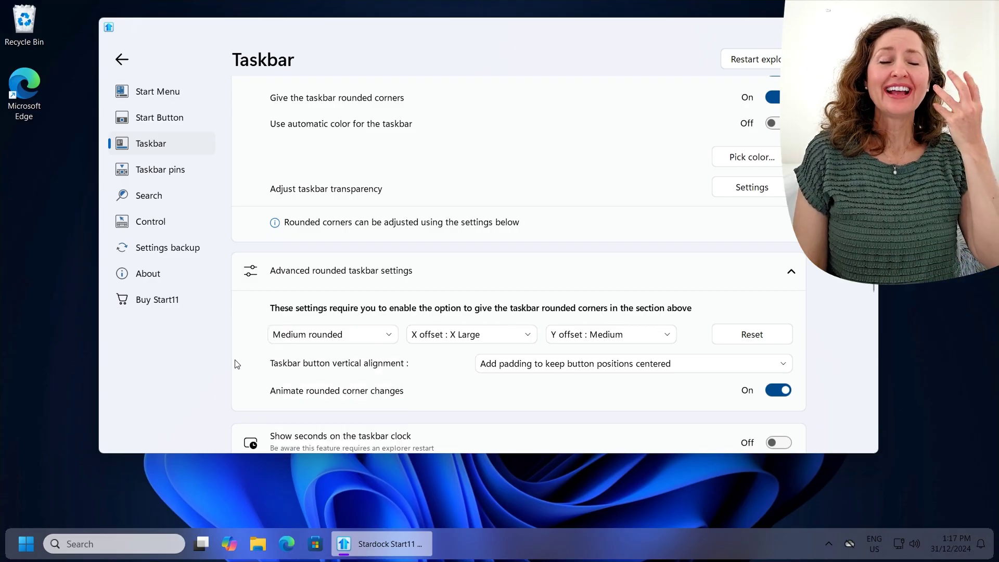
{"action": "scroll", "coordinate": [237, 364], "scroll_direction": "down", "scroll_amount": 3}
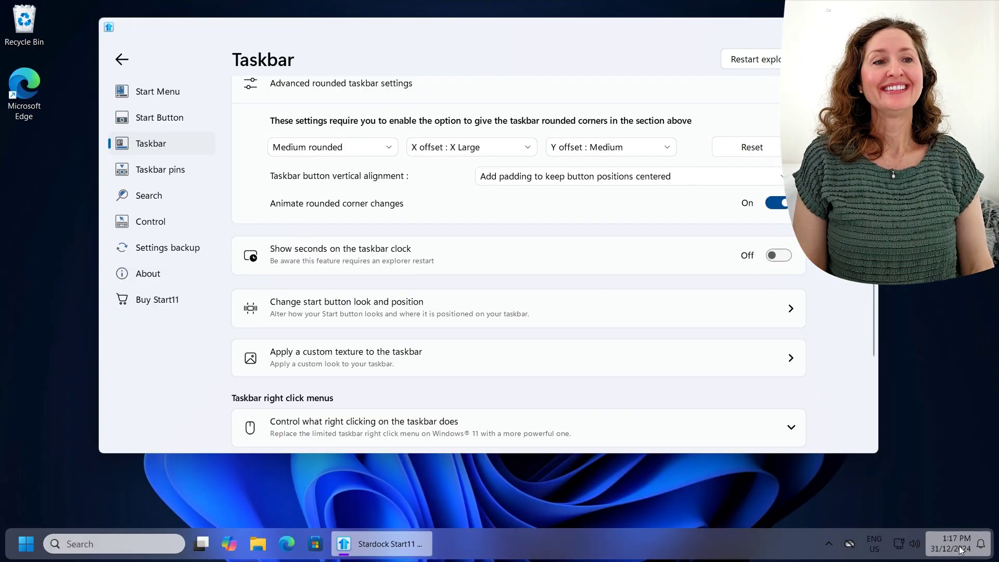
- Show seconds on the taskbar clock, then go to the start button look and position page
{"action": "mouse_move", "coordinate": [961, 550]}
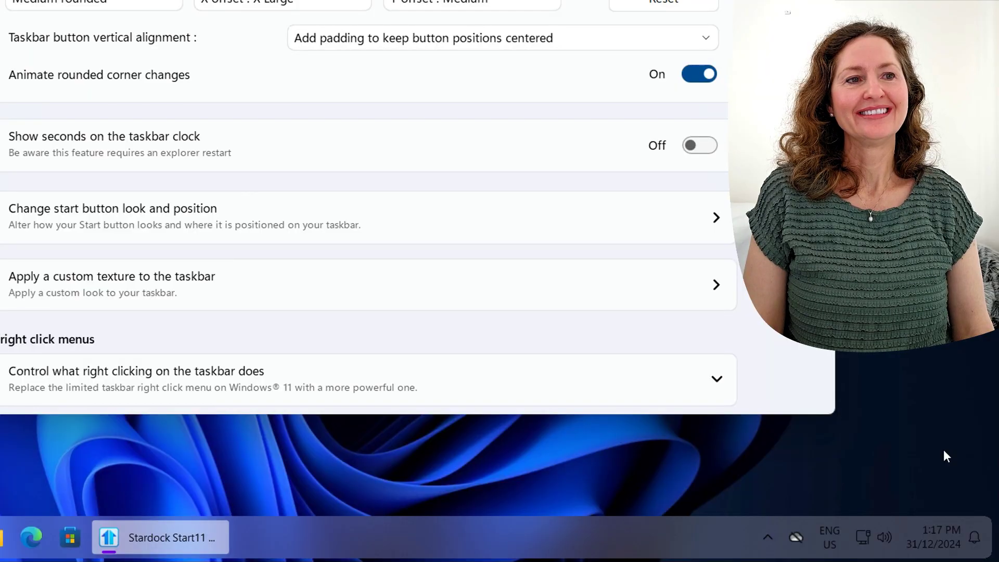
{"action": "left_click", "coordinate": [707, 147]}
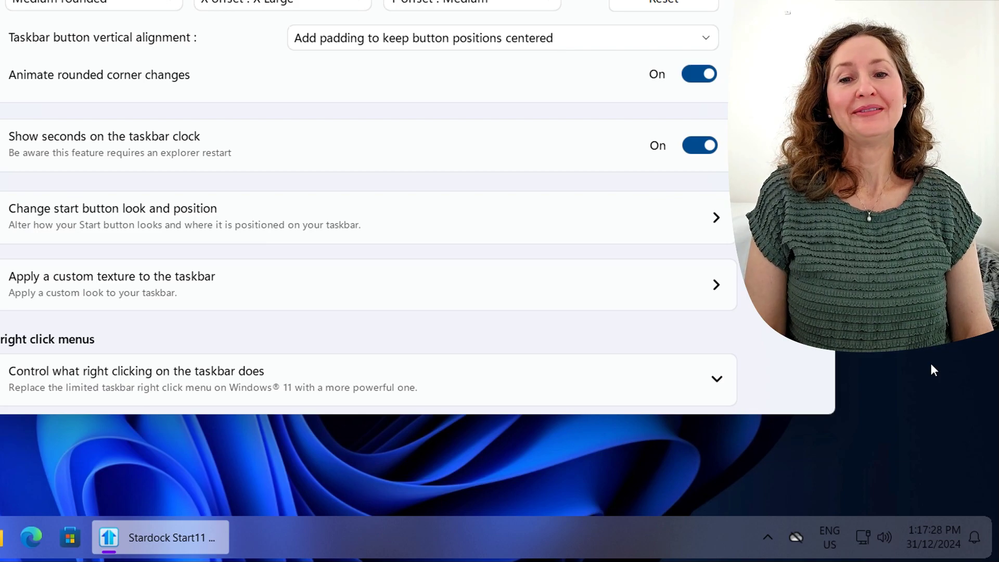
{"action": "left_click", "coordinate": [686, 230]}
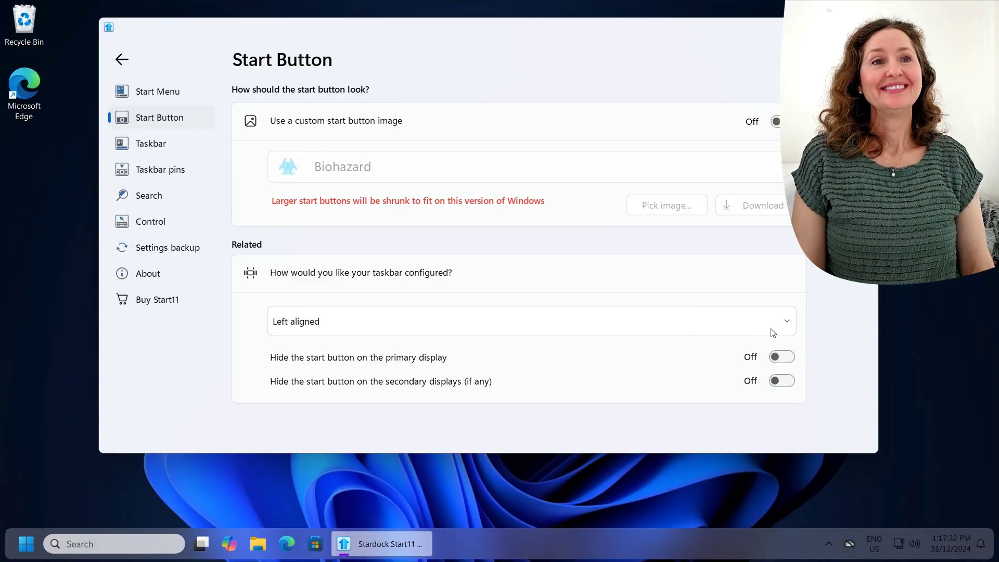
- Try the centred-buttons and fully centred taskbar layouts, then set the taskbar back to Left aligned
{"action": "left_click", "coordinate": [782, 323]}
{"action": "left_click", "coordinate": [527, 363]}
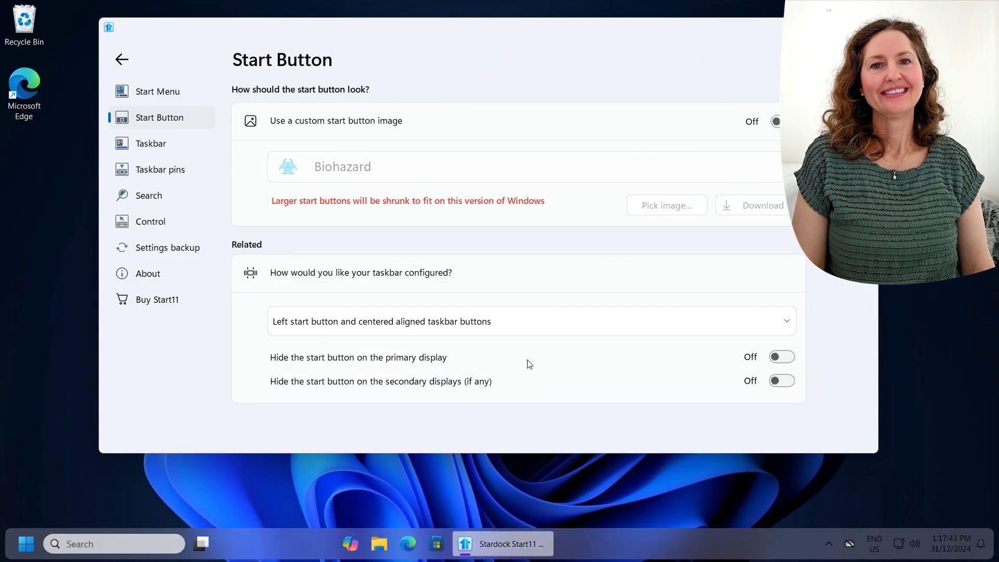
{"action": "left_click", "coordinate": [532, 326]}
{"action": "left_click", "coordinate": [531, 384]}
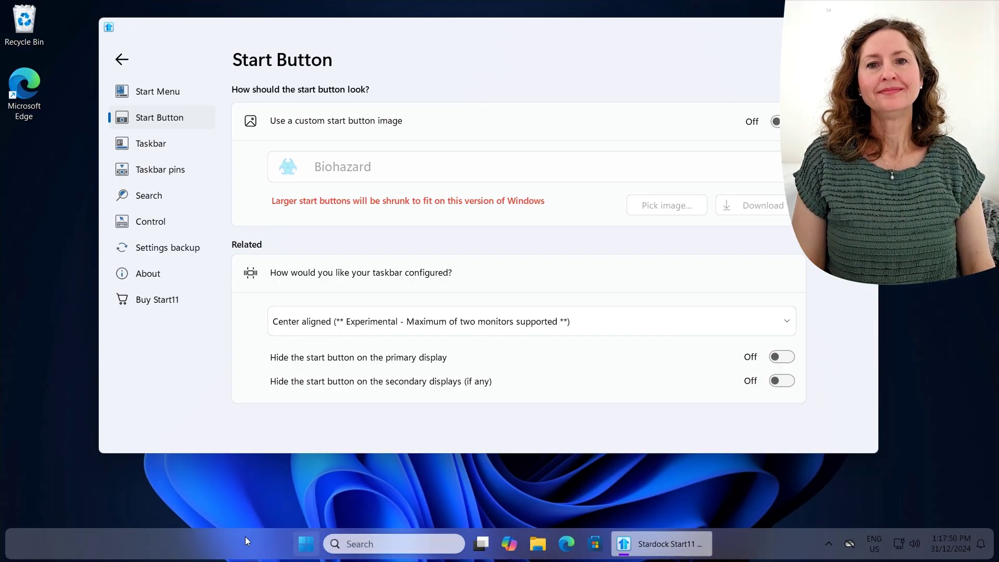
{"action": "left_click", "coordinate": [518, 322]}
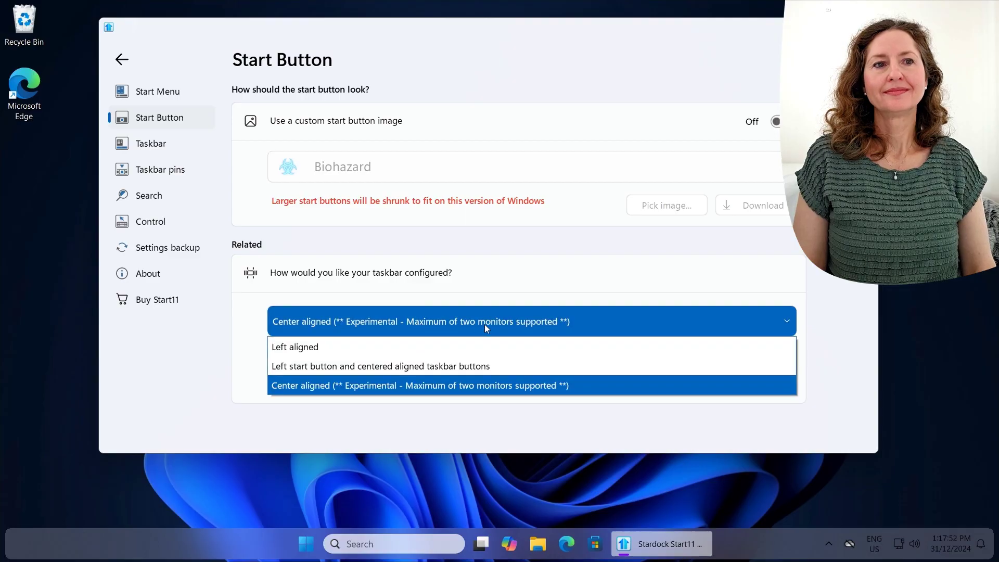
{"action": "left_click", "coordinate": [423, 345]}
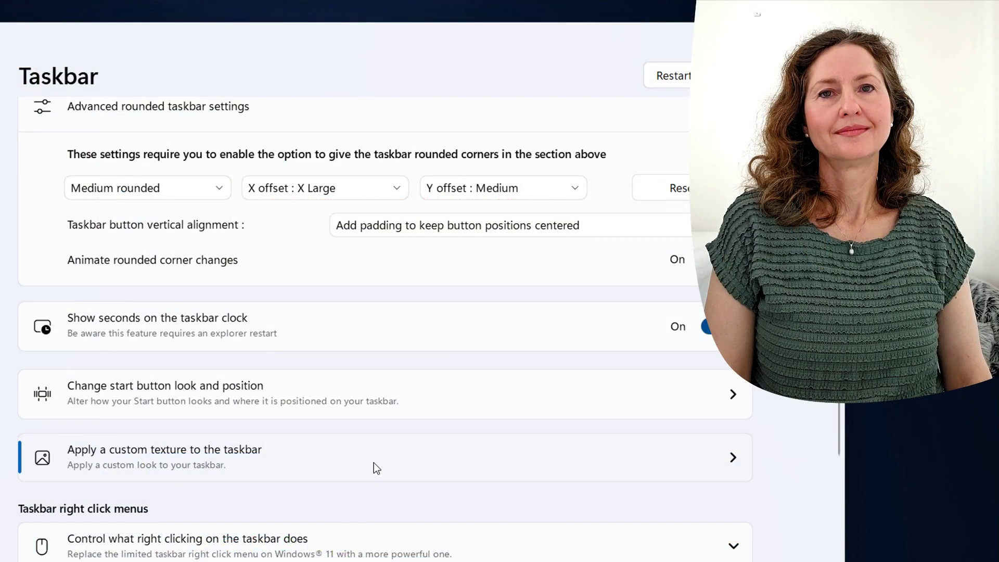
- Enable a custom taskbar texture, trying Fabric before settling on Marble
{"action": "left_click", "coordinate": [370, 463]}
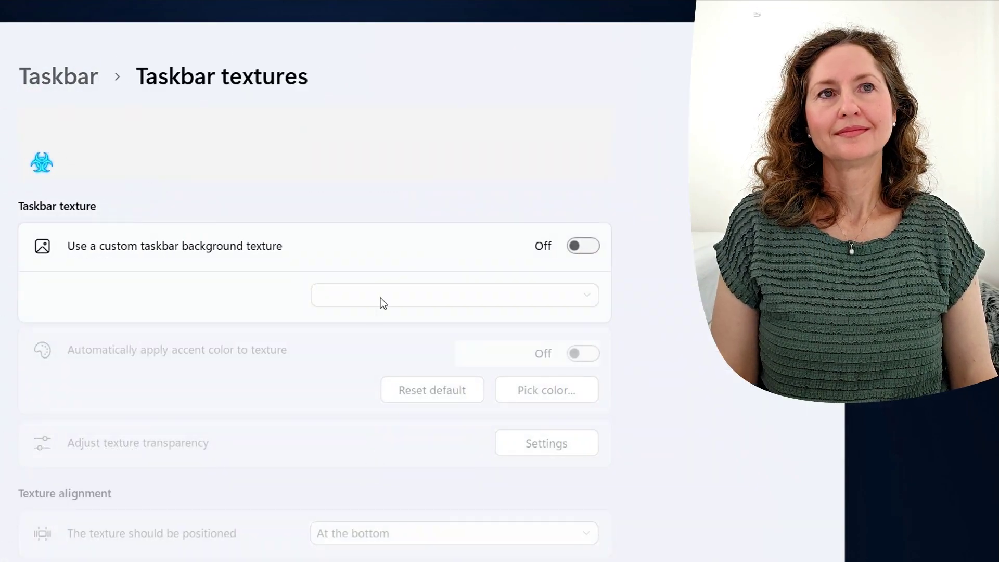
{"action": "left_click", "coordinate": [446, 296]}
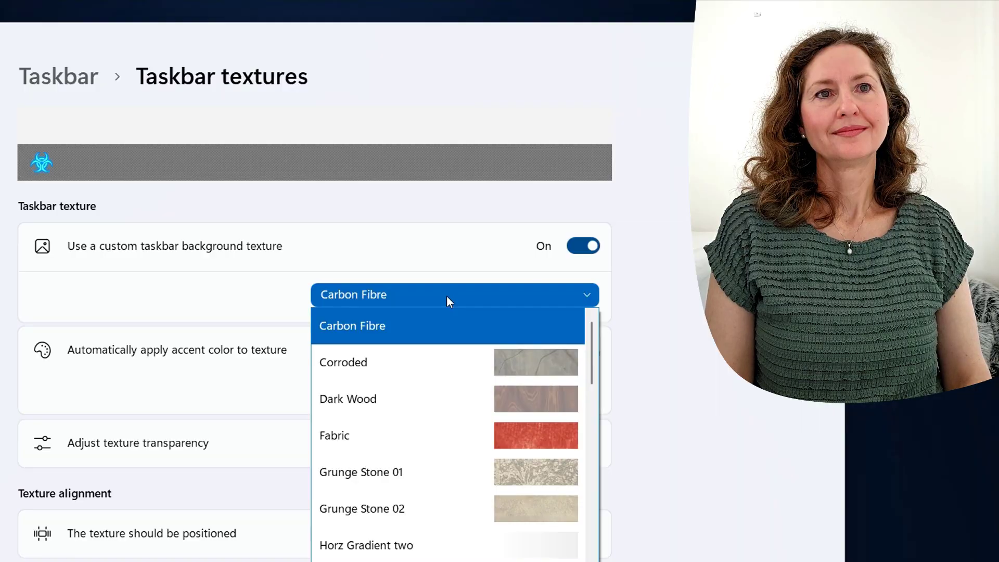
{"action": "left_click", "coordinate": [539, 445]}
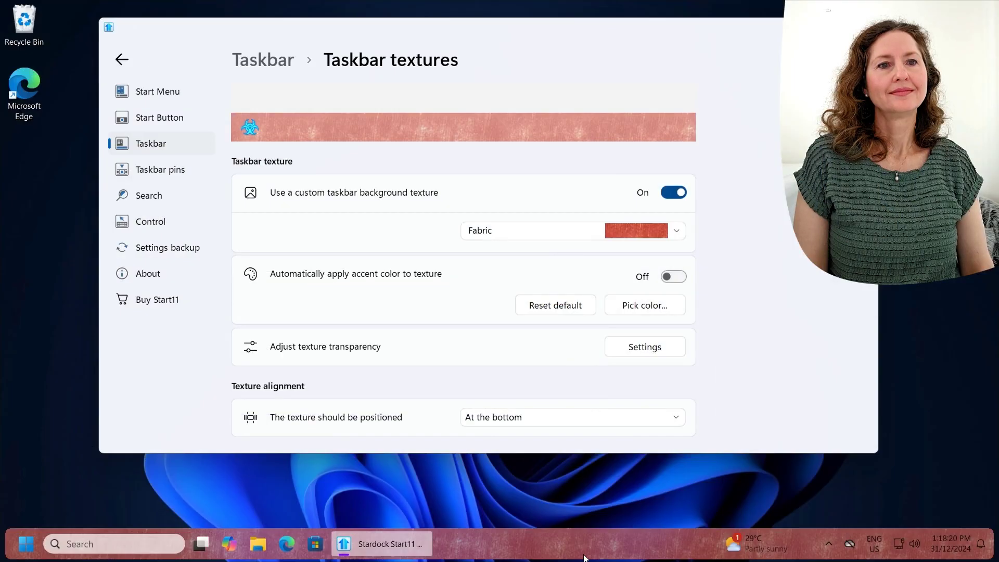
{"action": "left_click", "coordinate": [630, 227]}
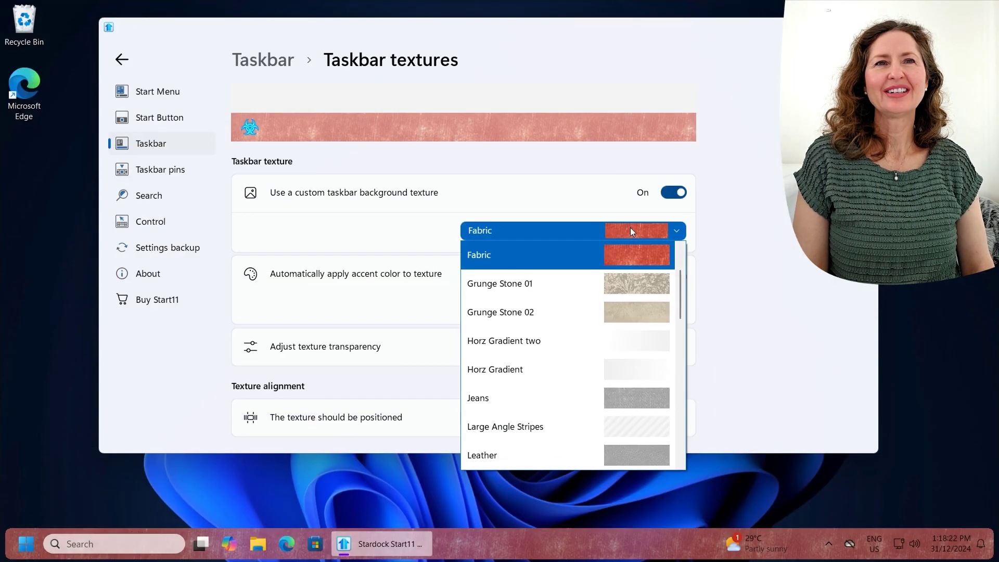
{"action": "scroll", "coordinate": [591, 374], "scroll_direction": "down", "scroll_amount": 2}
{"action": "left_click", "coordinate": [604, 393]}
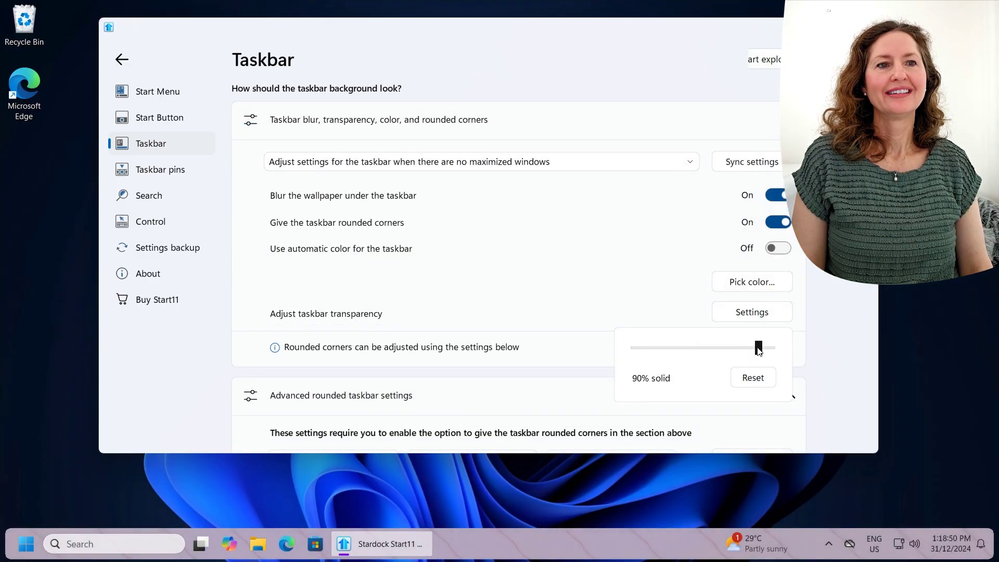
- Keep the taskbar at 90% solid, confirm white as its colour, and review the lower taskbar settings
{"action": "left_click", "coordinate": [843, 381]}
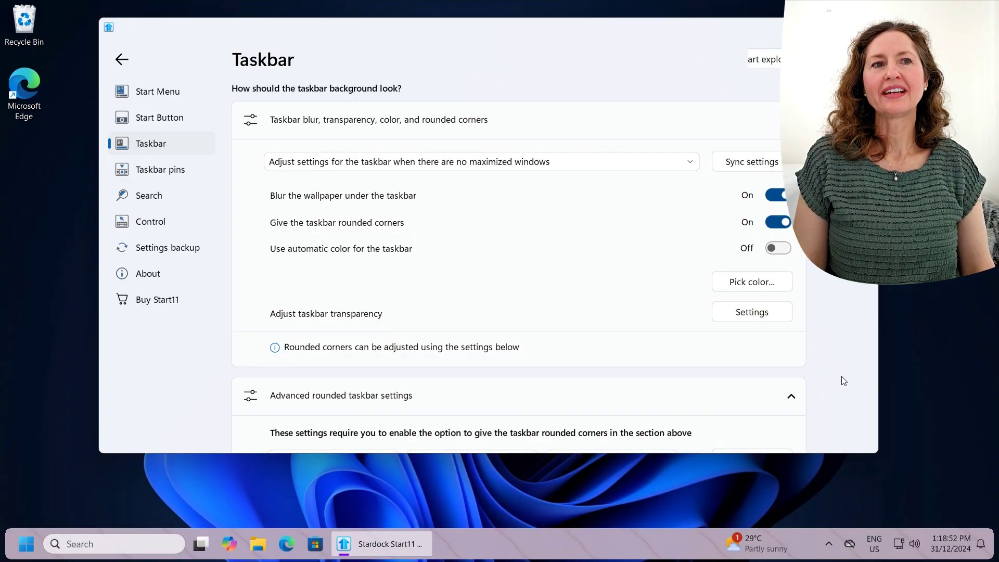
{"action": "scroll", "coordinate": [843, 379], "scroll_direction": "down", "scroll_amount": 2}
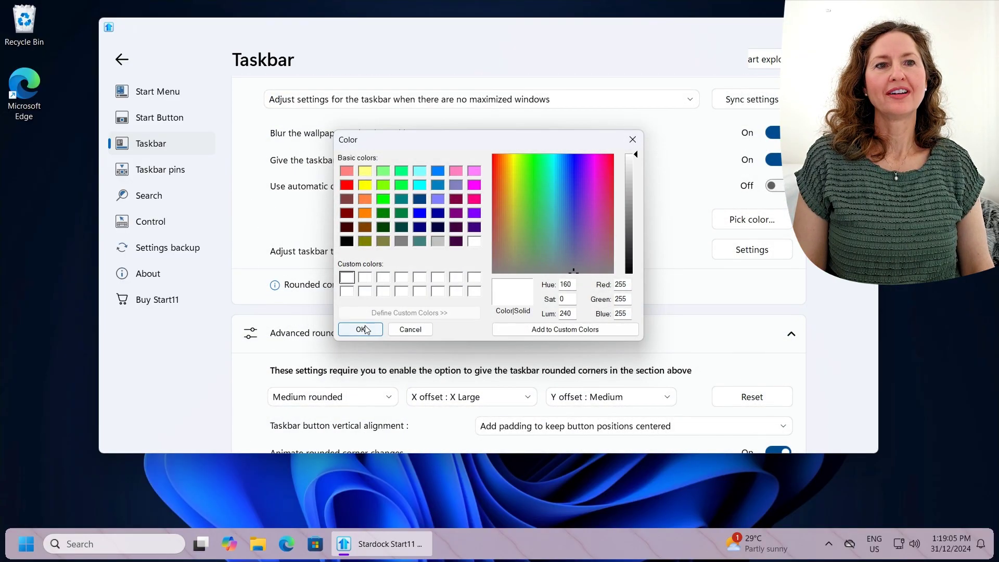
{"action": "left_click", "coordinate": [365, 327]}
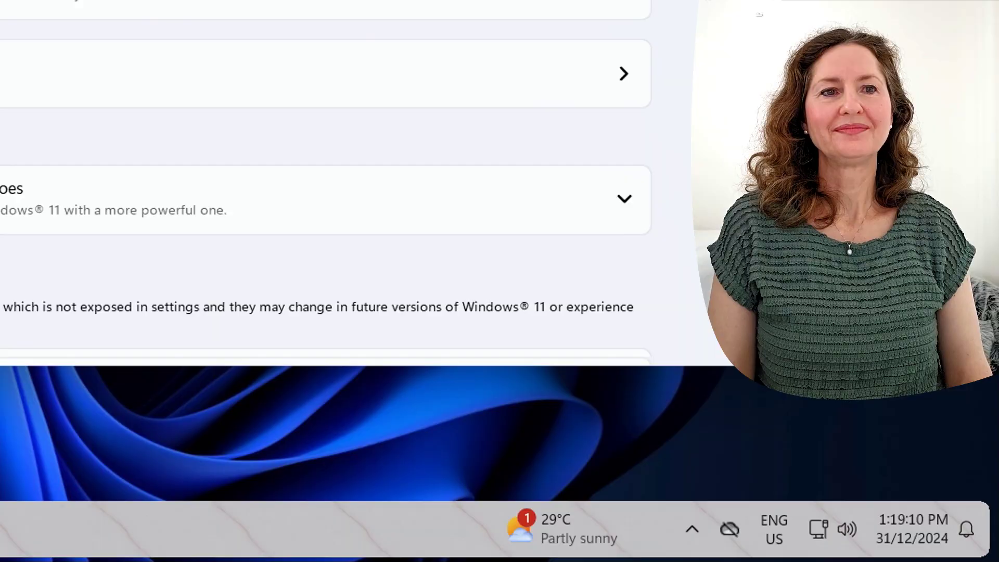
{"action": "scroll", "coordinate": [625, 352], "scroll_direction": "down", "scroll_amount": 3}
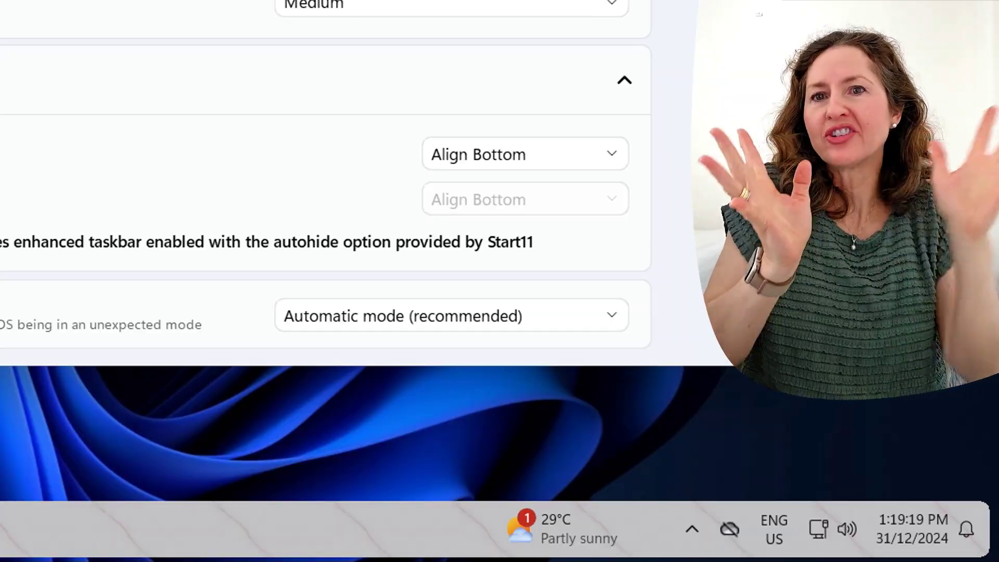
{"action": "scroll", "coordinate": [325, 182], "scroll_direction": "up", "scroll_amount": 5}
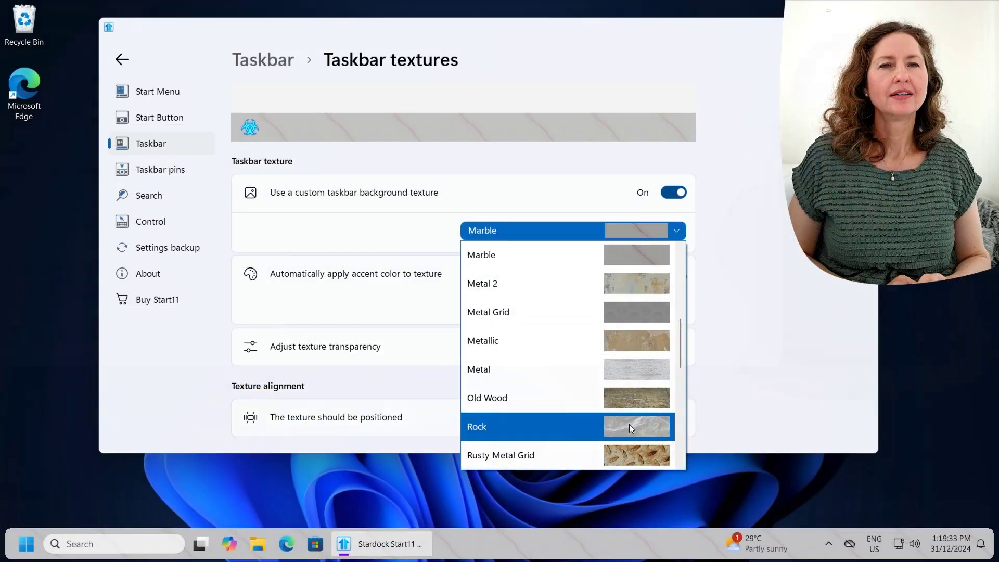
- Try the Rusty Metal Grid texture, then switch the taskbar texture to Taskbar Grid 04
{"action": "left_click", "coordinate": [631, 423]}
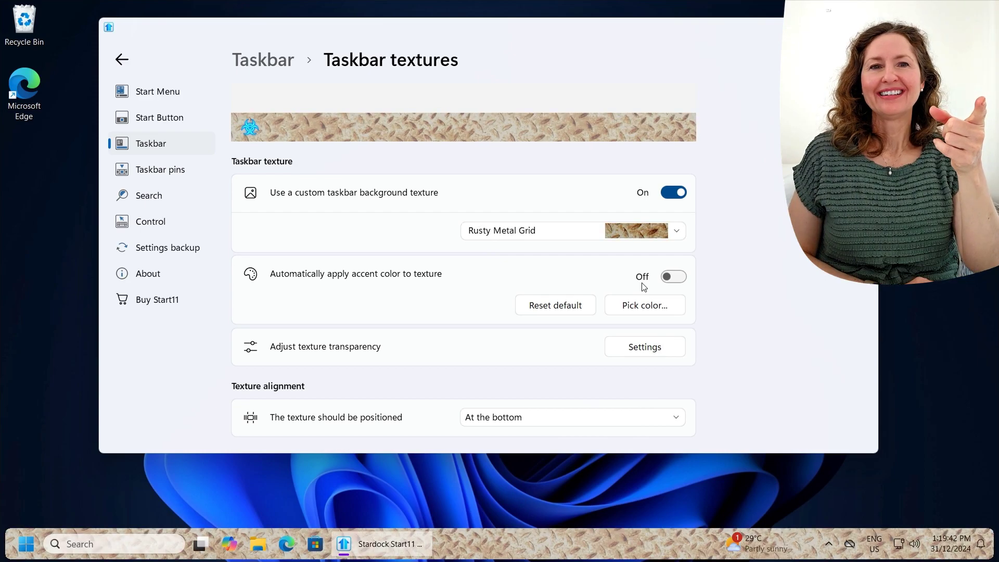
{"action": "left_click", "coordinate": [647, 229]}
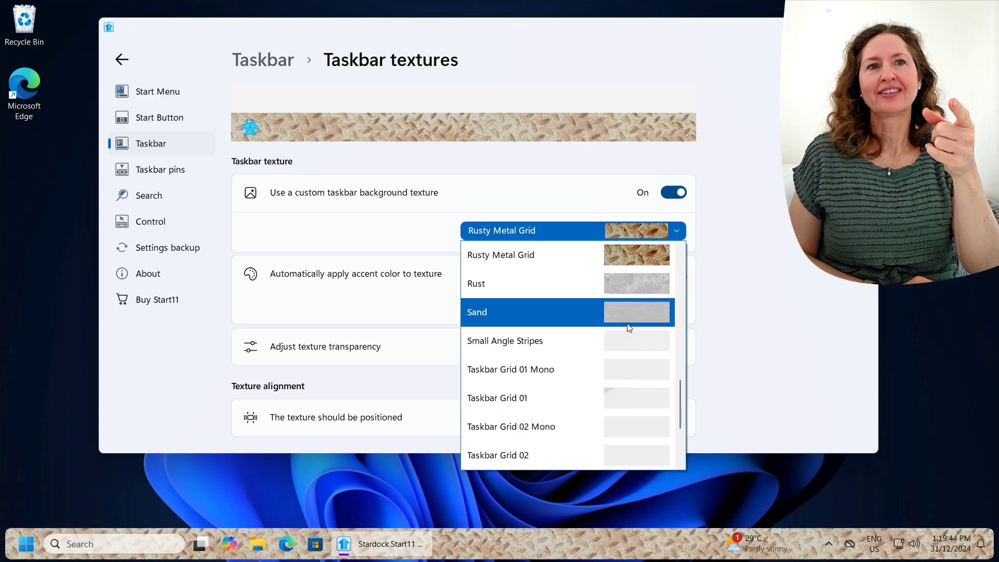
{"action": "scroll", "coordinate": [627, 333], "scroll_direction": "down", "scroll_amount": 2}
{"action": "scroll", "coordinate": [627, 333], "scroll_direction": "down", "scroll_amount": 2}
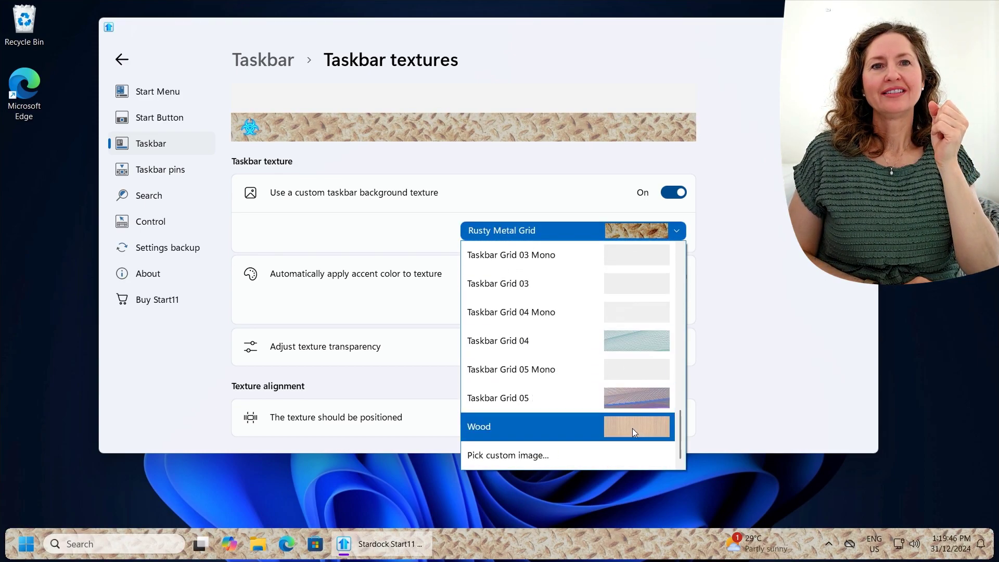
{"action": "left_click", "coordinate": [620, 342]}
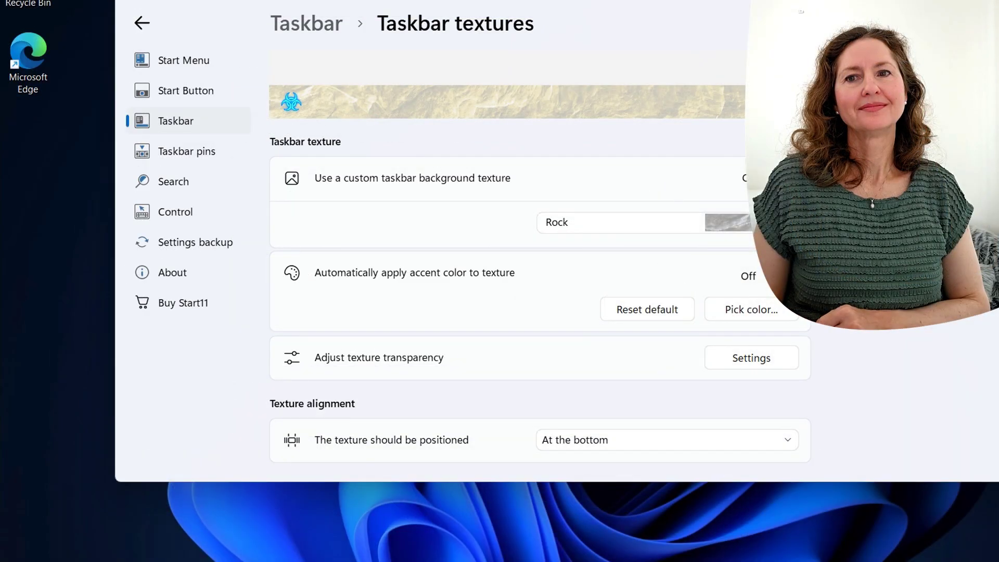
- In the start menu, tint the Pinned group's icons magenta, then remove the tint again
{"action": "key", "text": "super"}
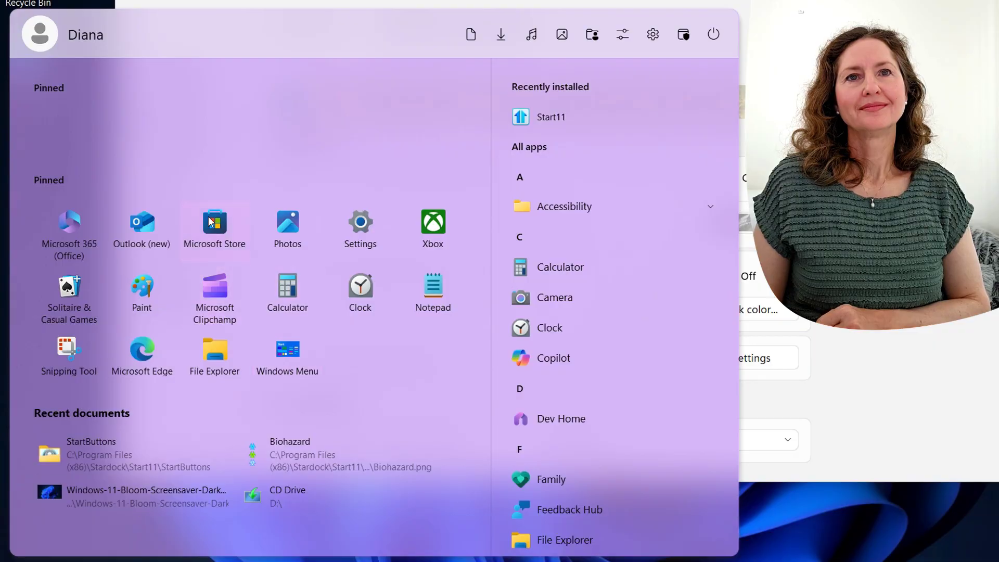
{"action": "right_click", "coordinate": [384, 336]}
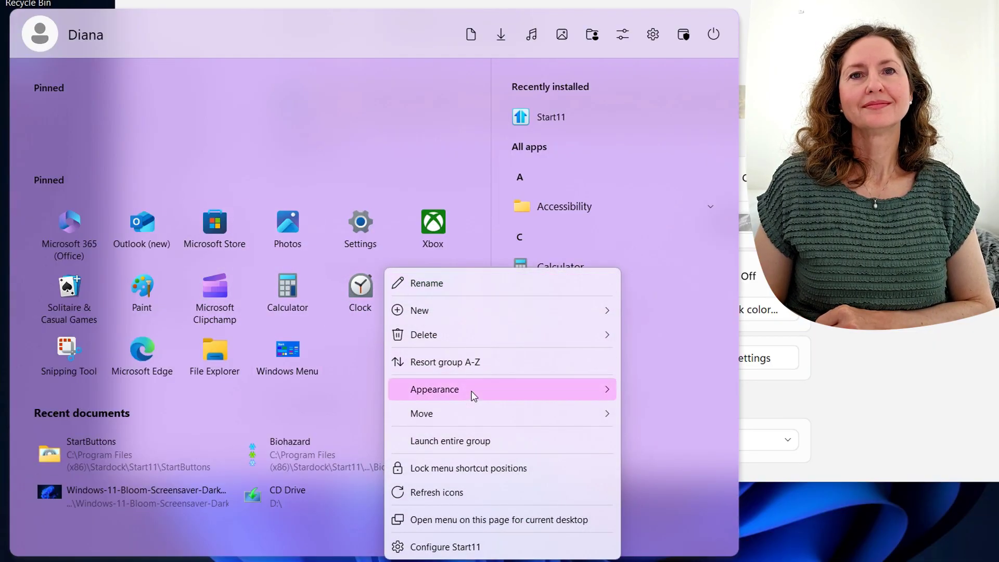
{"action": "mouse_move", "coordinate": [569, 391]}
{"action": "mouse_move", "coordinate": [718, 387]}
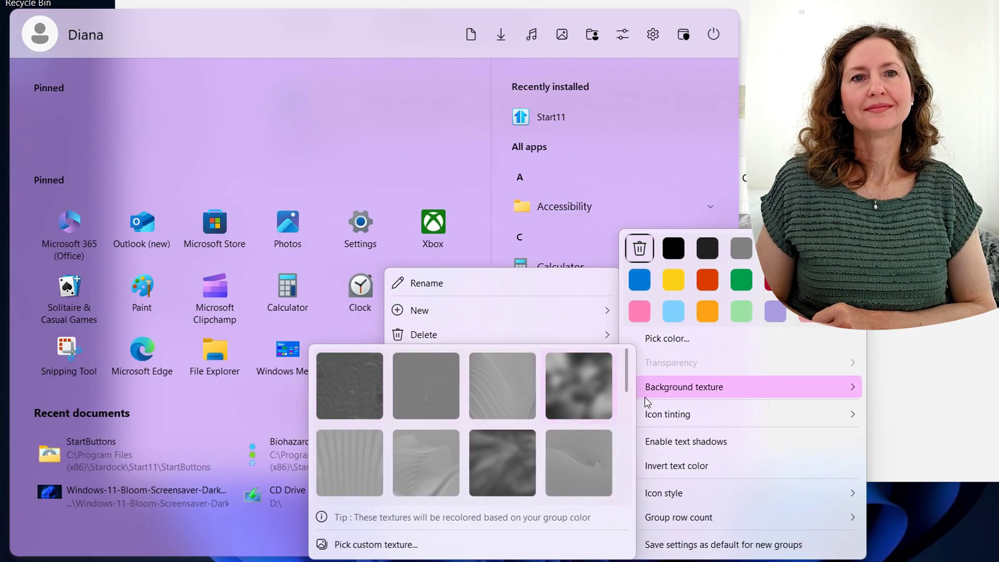
{"action": "mouse_move", "coordinate": [678, 418]}
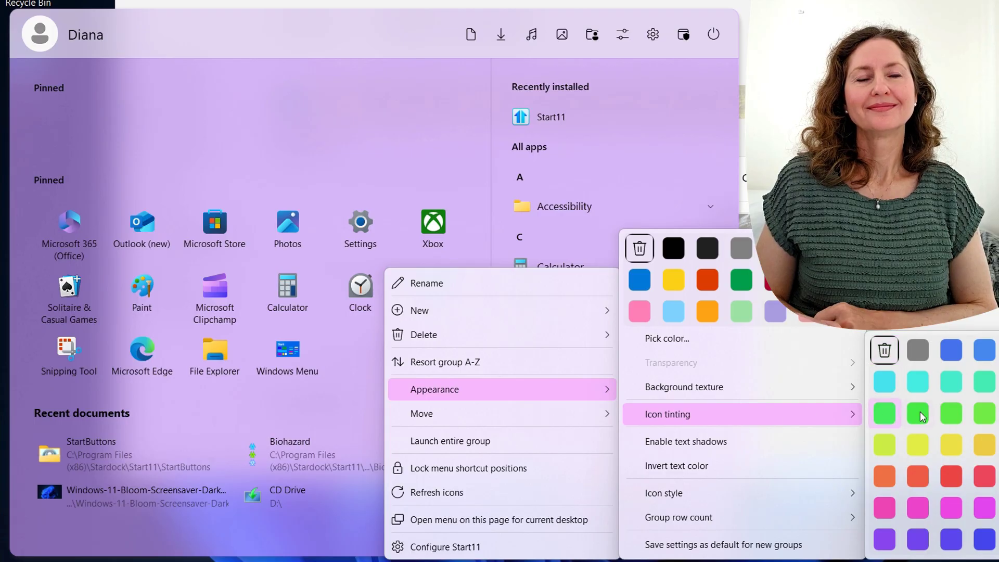
{"action": "left_click", "coordinate": [920, 509]}
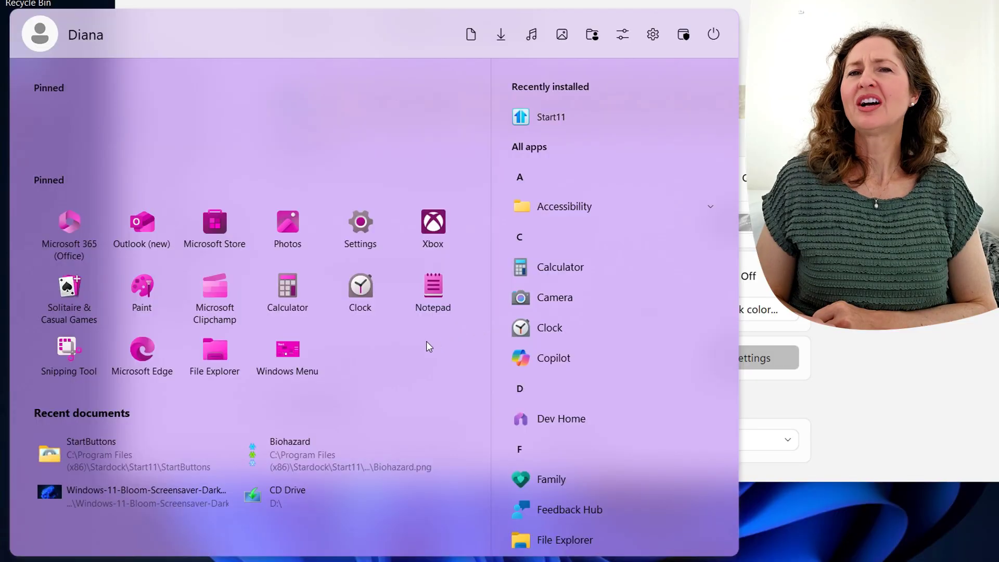
{"action": "right_click", "coordinate": [375, 337]}
{"action": "mouse_move", "coordinate": [412, 391]}
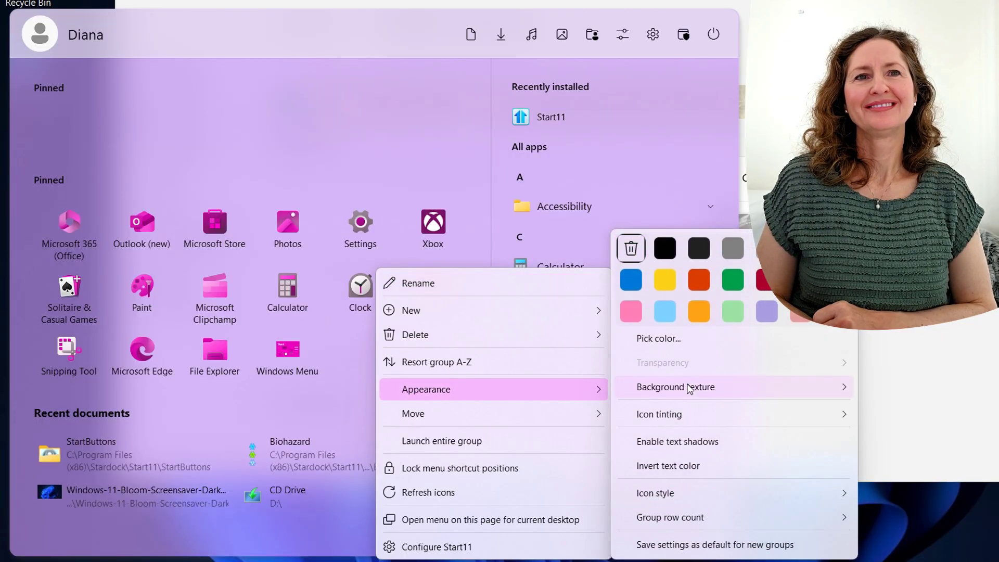
{"action": "mouse_move", "coordinate": [726, 419]}
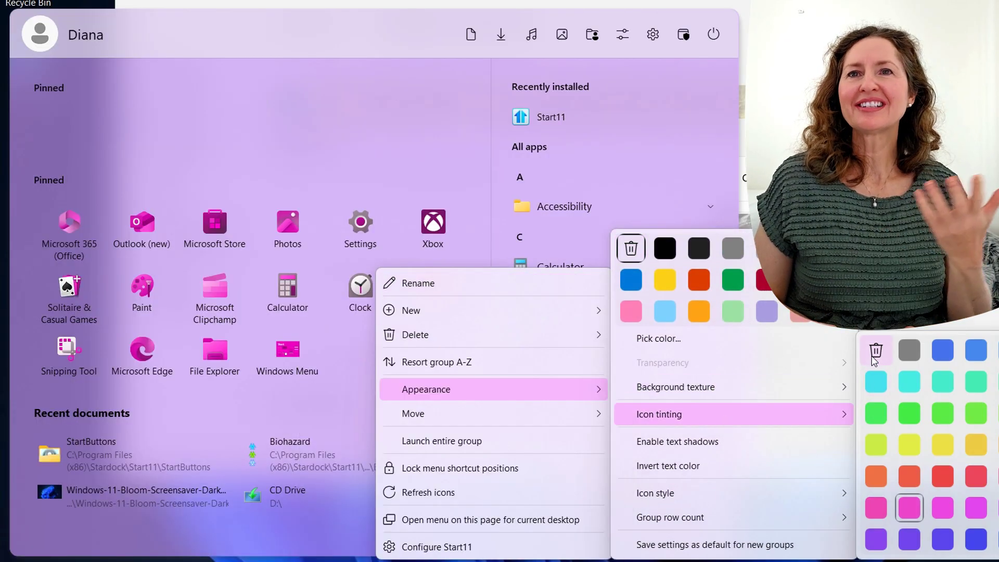
{"action": "left_click", "coordinate": [877, 350]}
- Give the Pinned group the lower-left grey background texture, then show the Taskbar pins page
{"action": "right_click", "coordinate": [439, 342]}
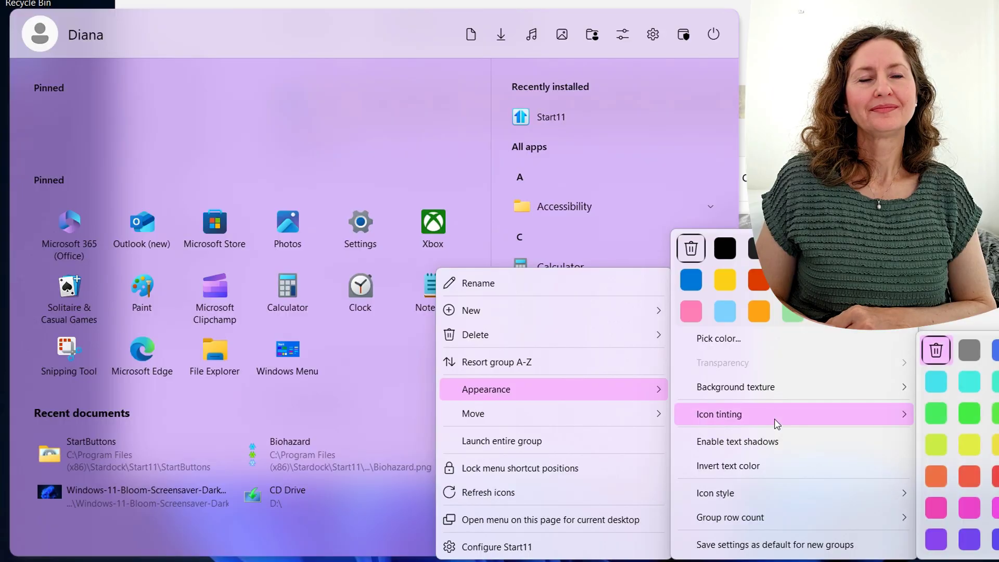
{"action": "mouse_move", "coordinate": [679, 394]}
{"action": "left_click", "coordinate": [619, 379]}
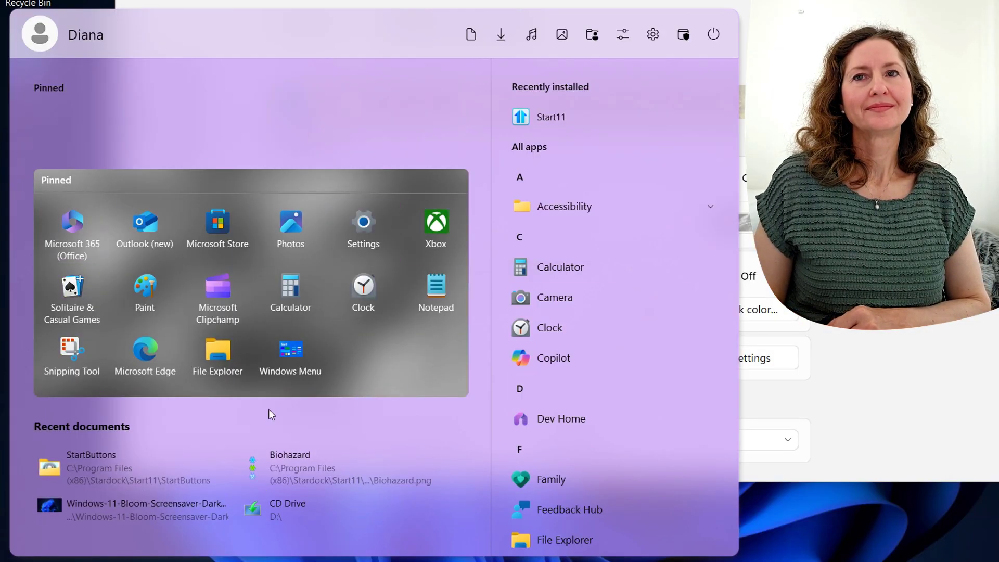
{"action": "right_click", "coordinate": [410, 385]}
{"action": "mouse_move", "coordinate": [484, 390]}
{"action": "mouse_move", "coordinate": [634, 388]}
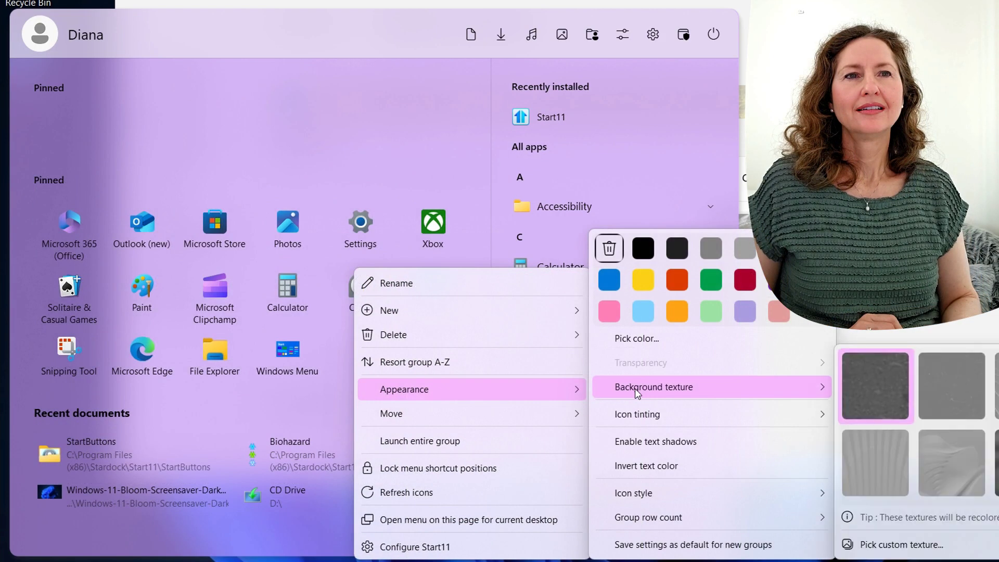
{"action": "left_click", "coordinate": [873, 454]}
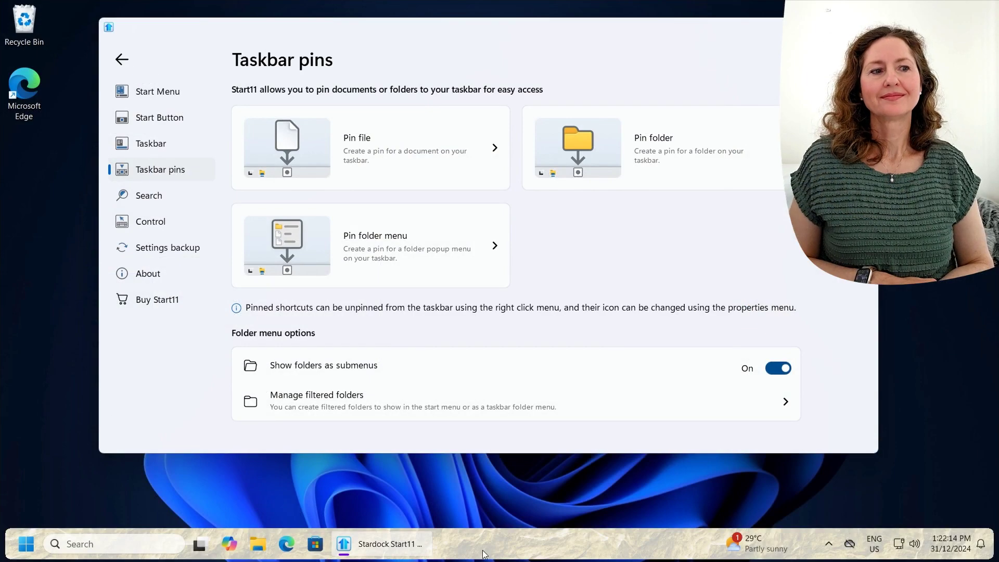
{"action": "left_click", "coordinate": [490, 547]}
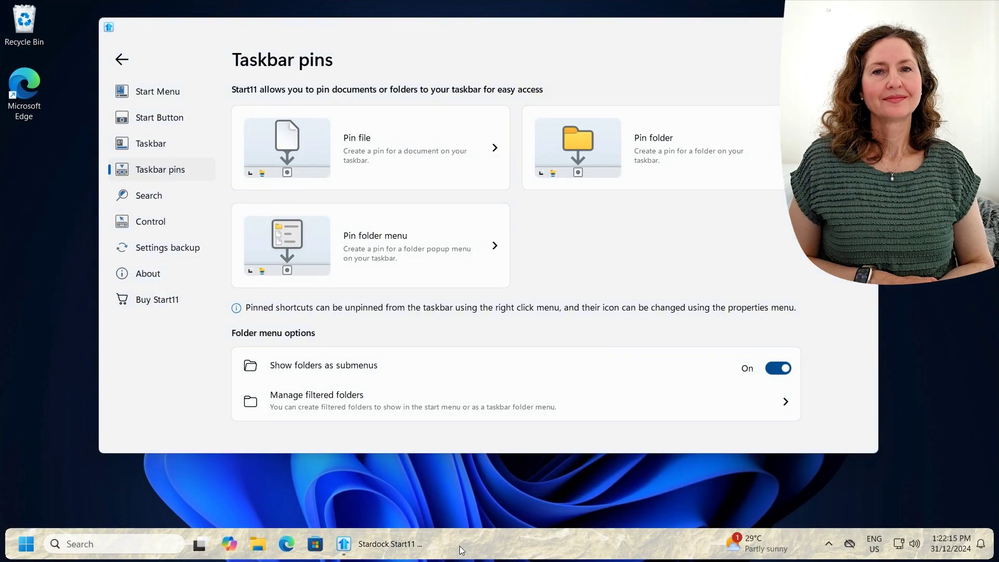
- Open File Explorer on the Downloads folder and try dragging it onto the taskbar
{"action": "left_click", "coordinate": [257, 544]}
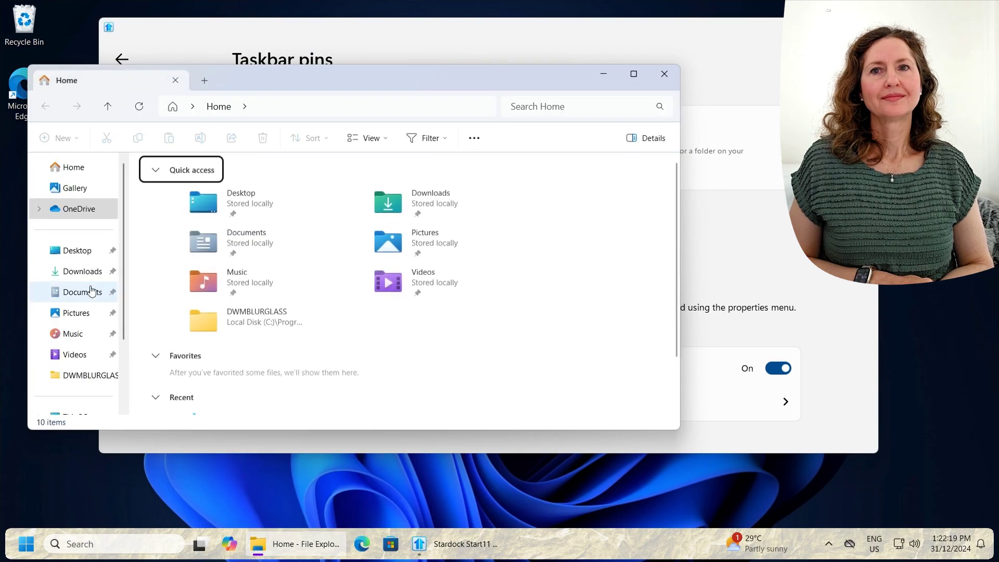
{"action": "left_click", "coordinate": [79, 270]}
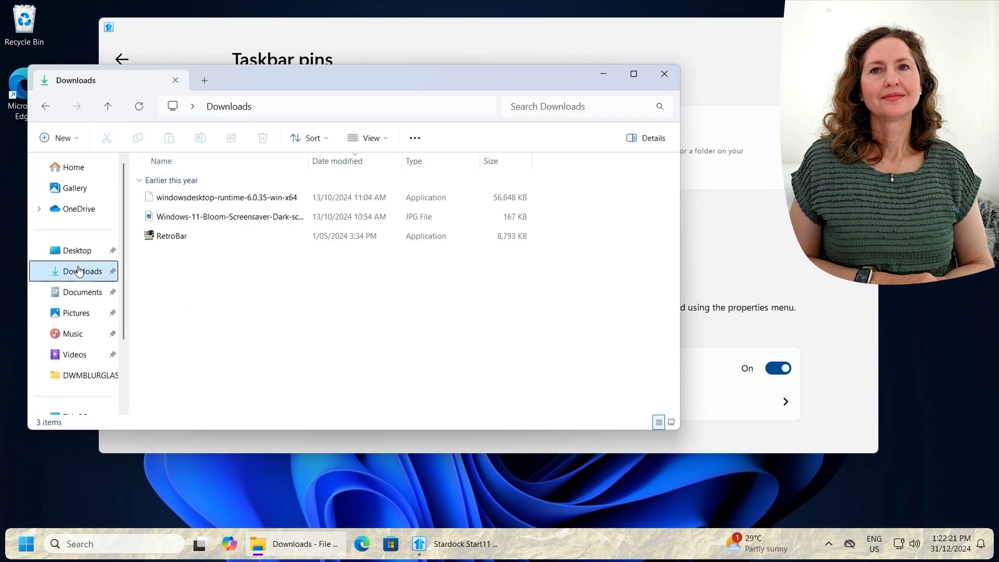
{"action": "left_click_drag", "start_coordinate": [75, 275], "coordinate": [586, 548]}
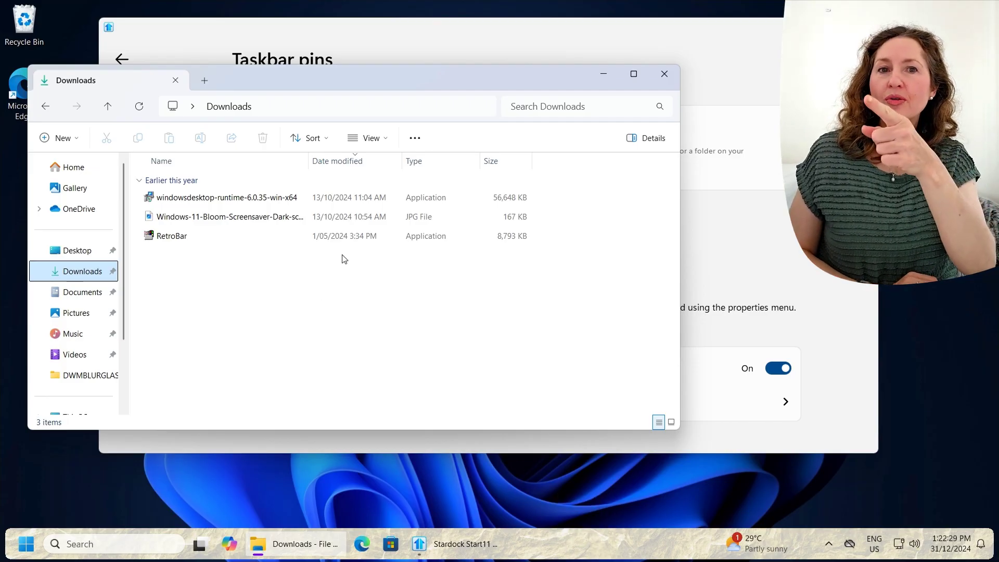
- Pin the Downloads folder to the taskbar, view its file list, then go to Start Menu settings
{"action": "left_click", "coordinate": [596, 76]}
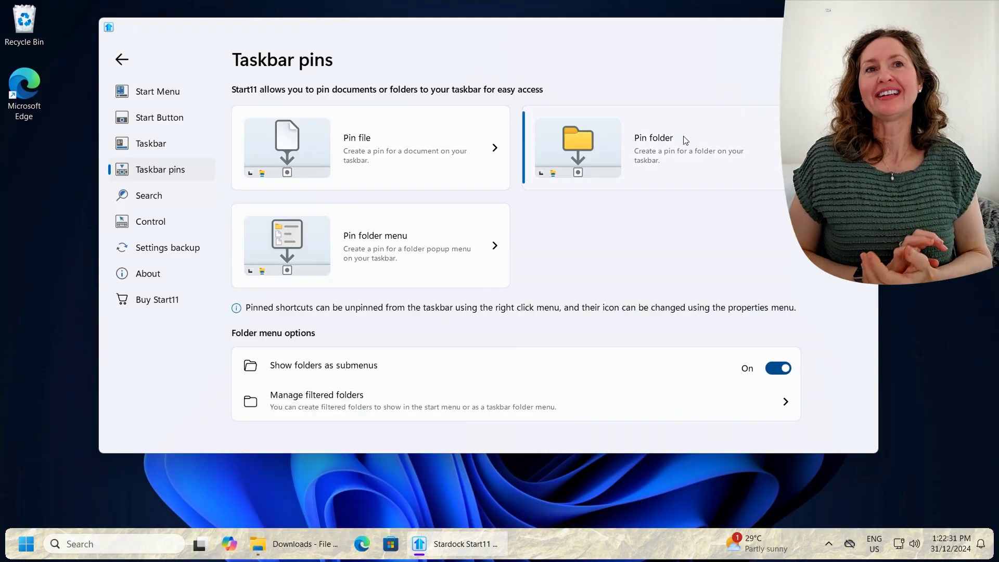
{"action": "left_click", "coordinate": [692, 135]}
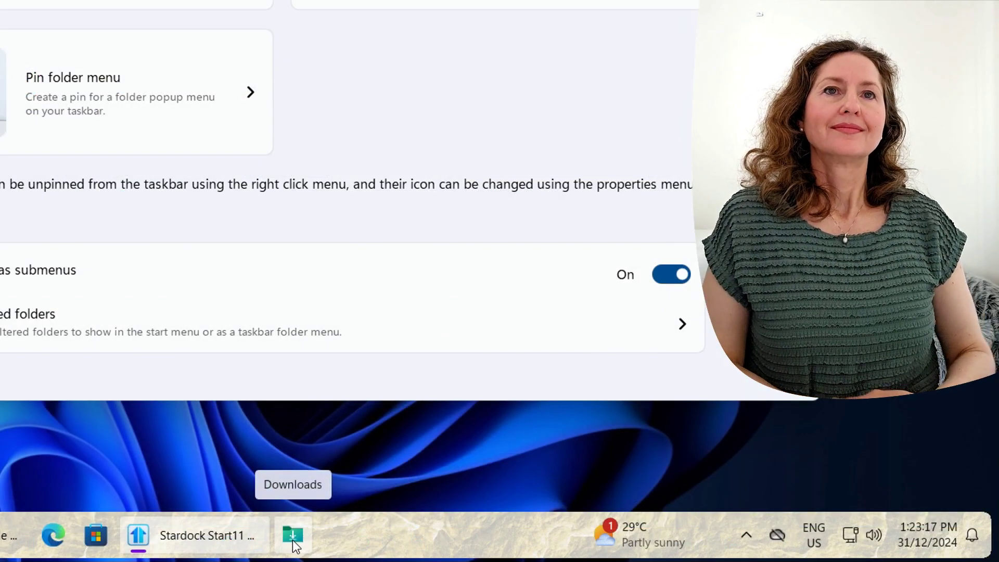
{"action": "left_click", "coordinate": [294, 539]}
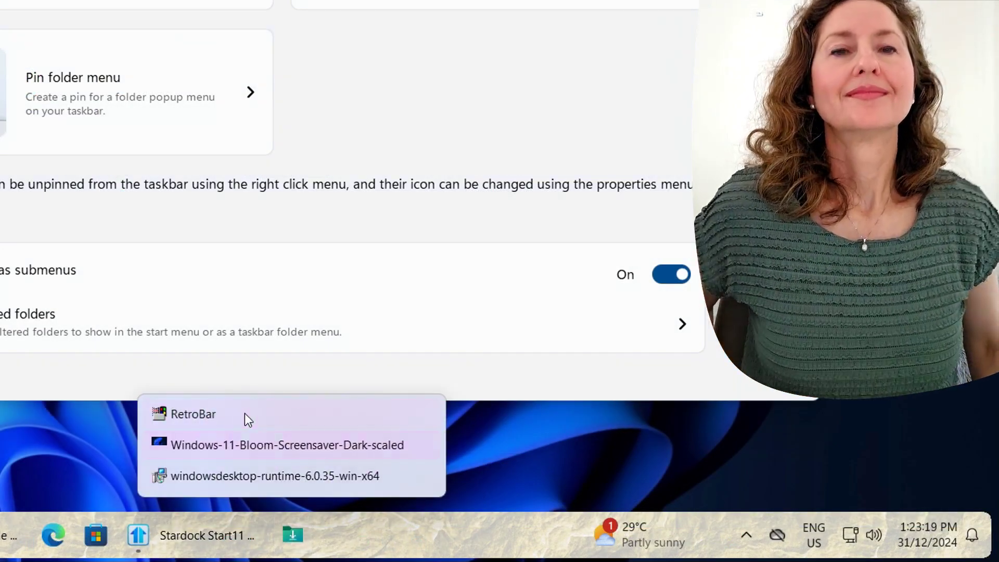
{"action": "left_click_drag", "start_coordinate": [198, 415], "coordinate": [335, 535]}
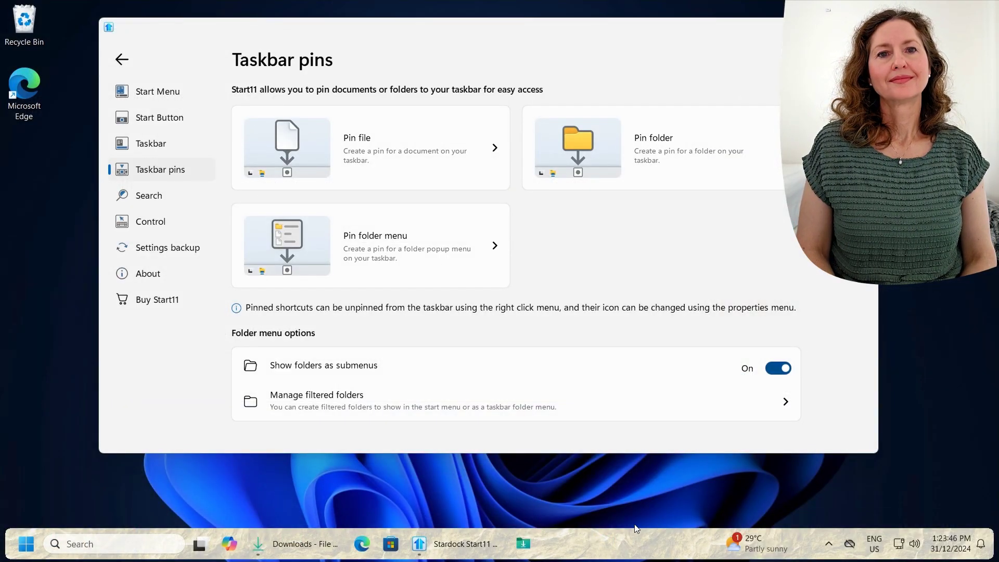
{"action": "left_click", "coordinate": [182, 96]}
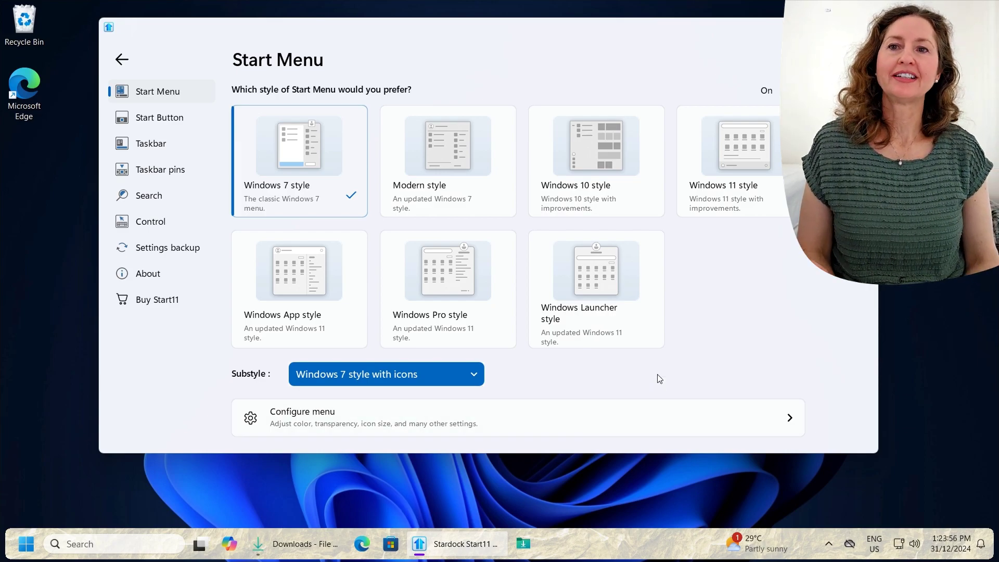
- Set the primary monitor's taskbar position to Align Top and restart Explorer to apply it
{"action": "left_click", "coordinate": [156, 119]}
{"action": "left_click", "coordinate": [150, 143]}
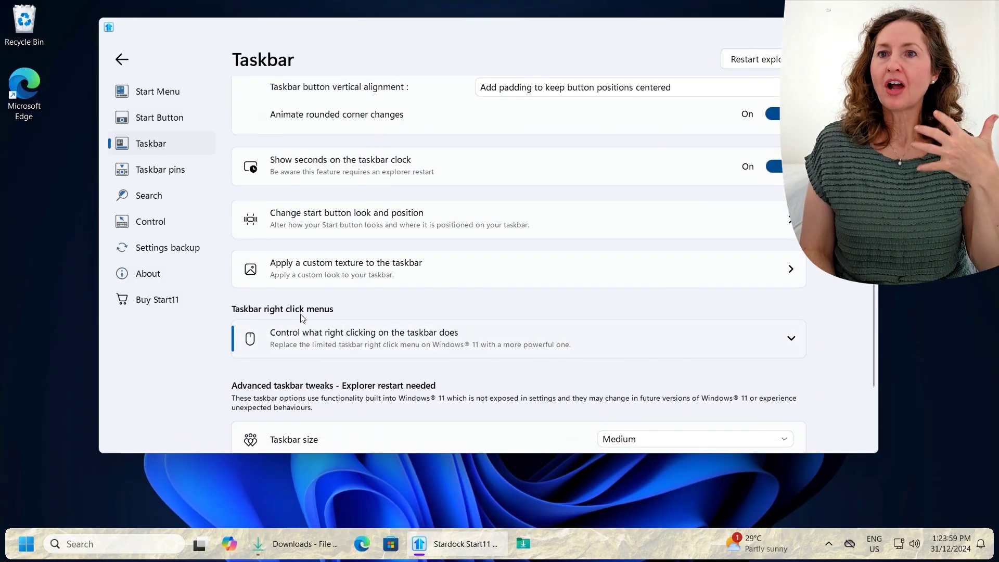
{"action": "scroll", "coordinate": [290, 304], "scroll_direction": "down", "scroll_amount": 2}
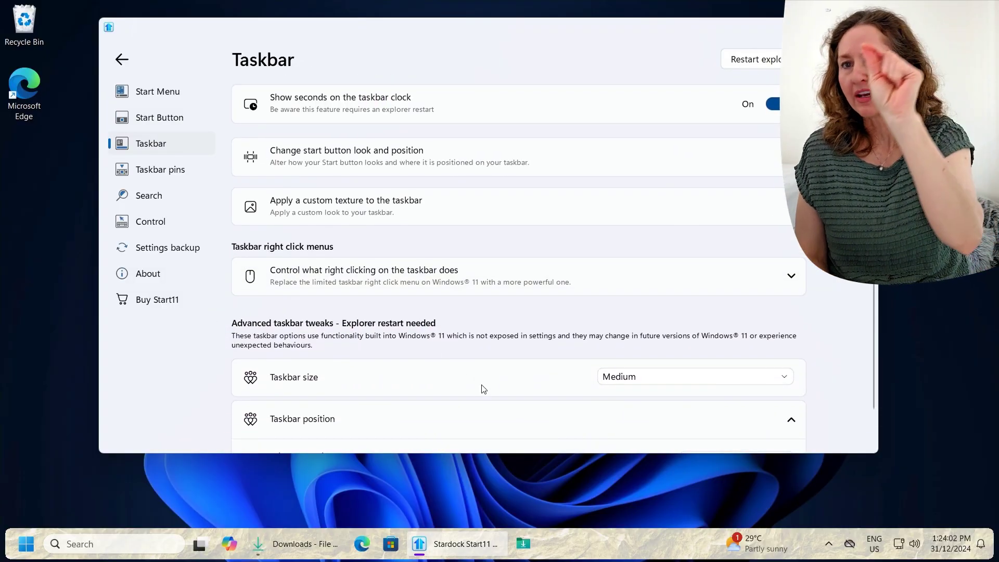
{"action": "scroll", "coordinate": [761, 391], "scroll_direction": "down", "scroll_amount": 4}
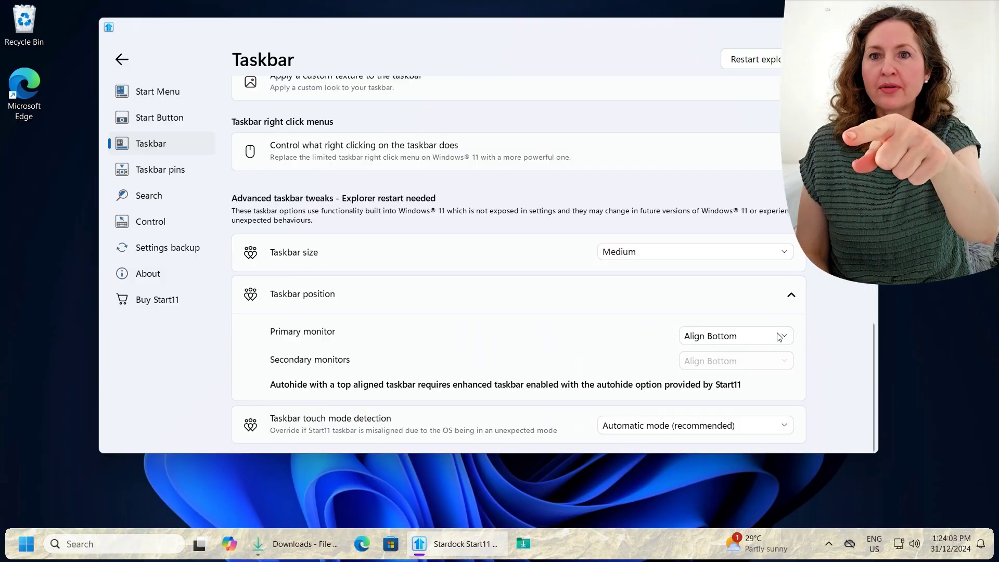
{"action": "left_click", "coordinate": [776, 335]}
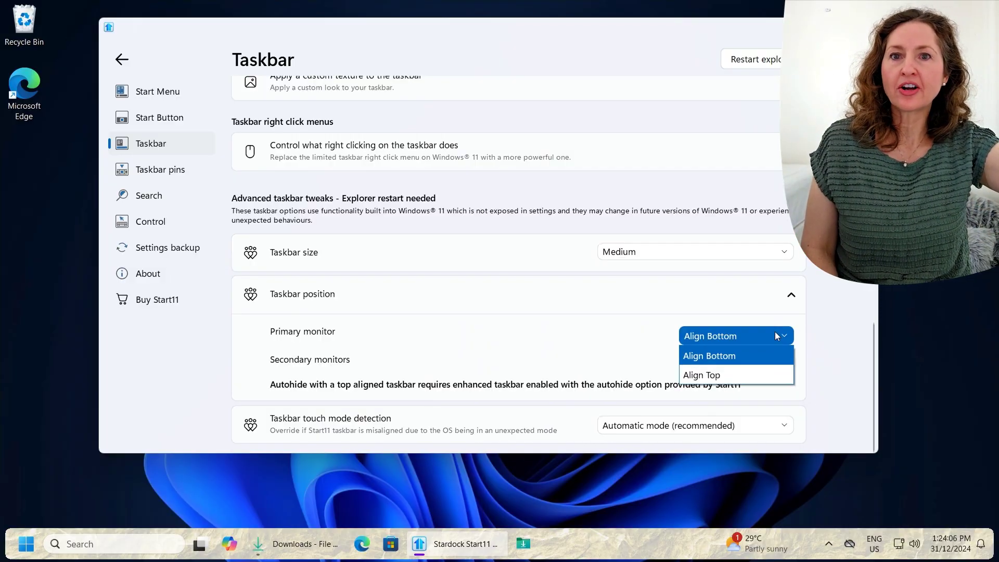
{"action": "left_click", "coordinate": [776, 335]}
{"action": "left_click", "coordinate": [768, 336]}
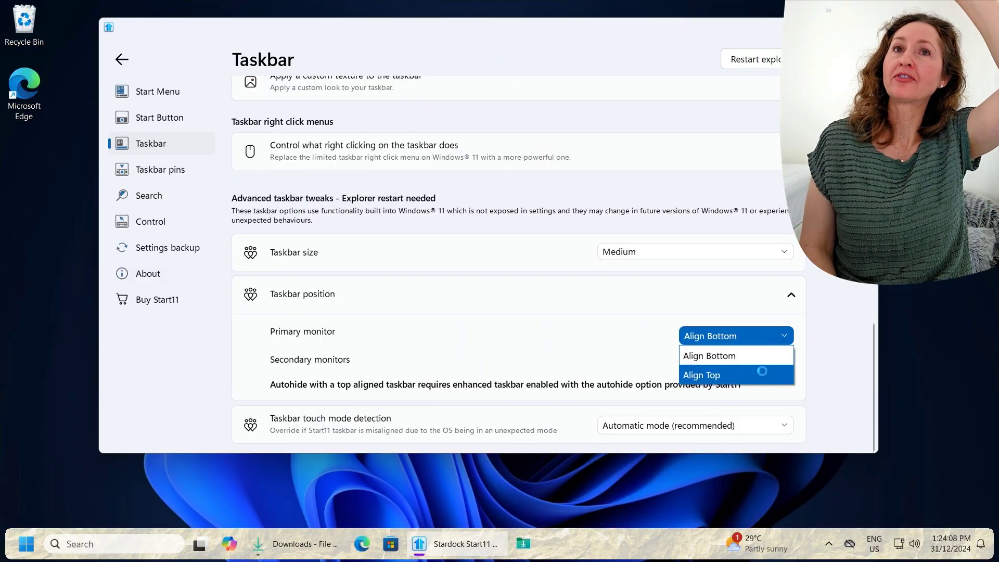
{"action": "left_click", "coordinate": [763, 371]}
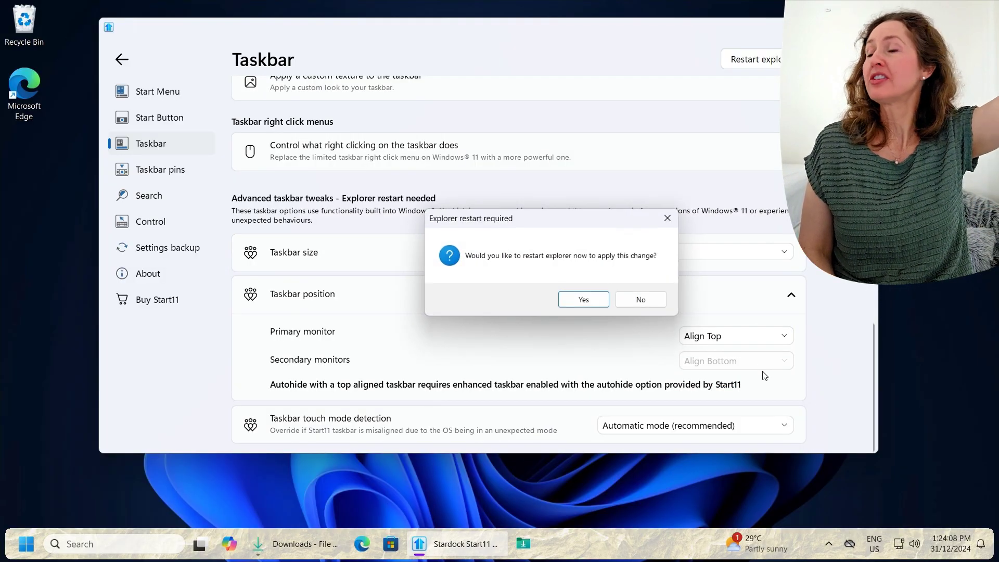
{"action": "left_click", "coordinate": [583, 300]}
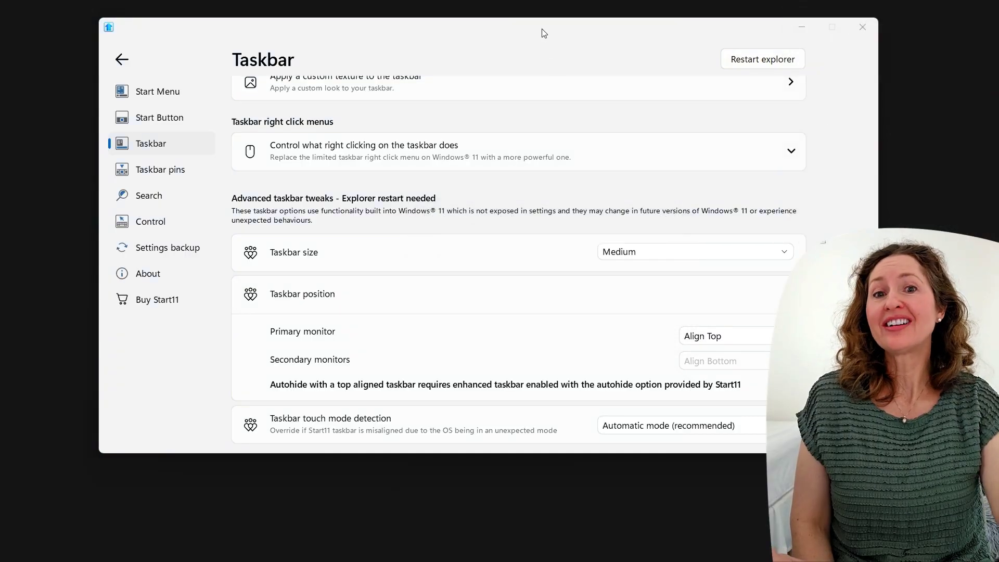
- Move the Start11 window lower on the desktop and preview the restyled Start menu
{"action": "left_click_drag", "start_coordinate": [539, 33], "coordinate": [539, 87]}
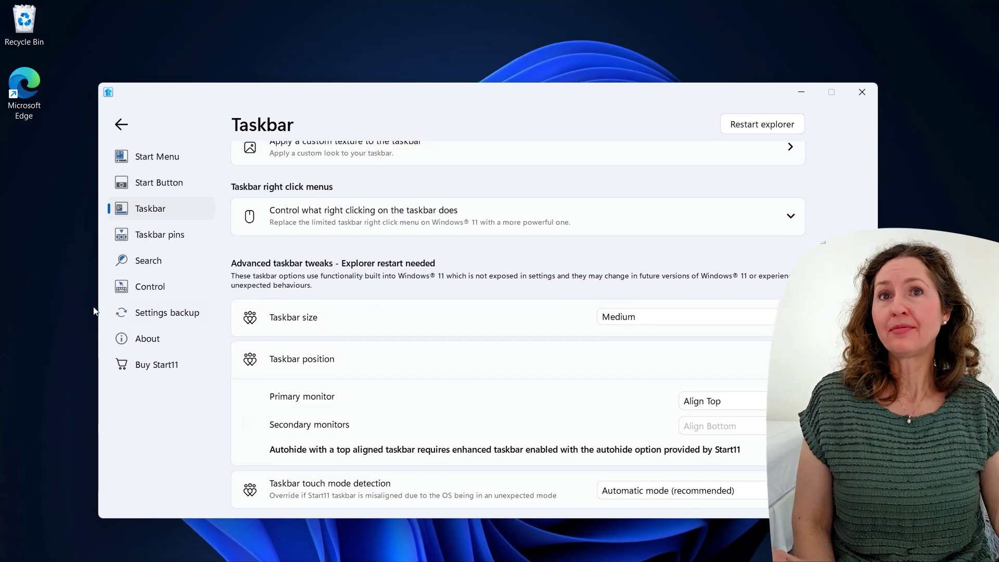
{"action": "left_click", "coordinate": [35, 326]}
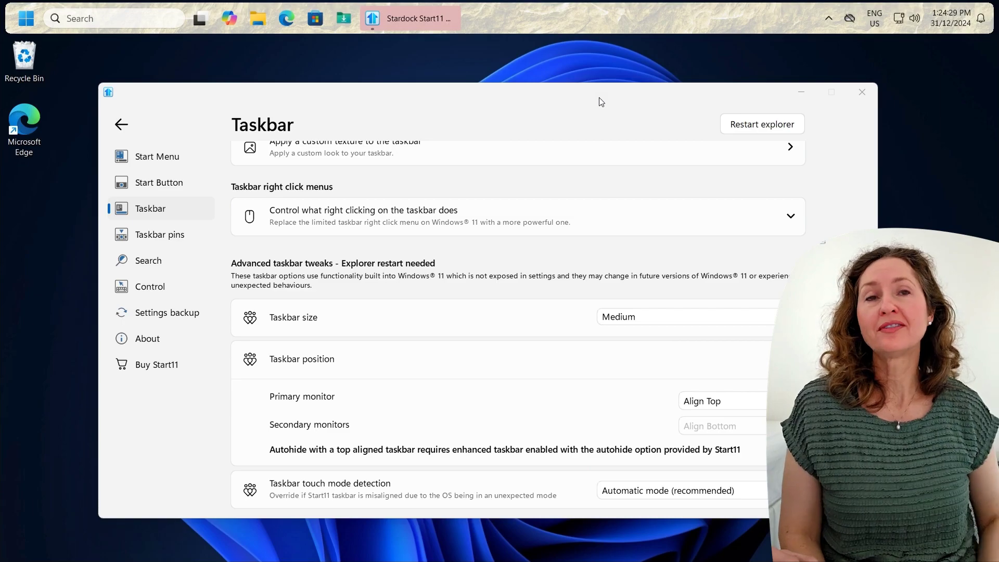
{"action": "left_click_drag", "start_coordinate": [599, 97], "coordinate": [616, 114]}
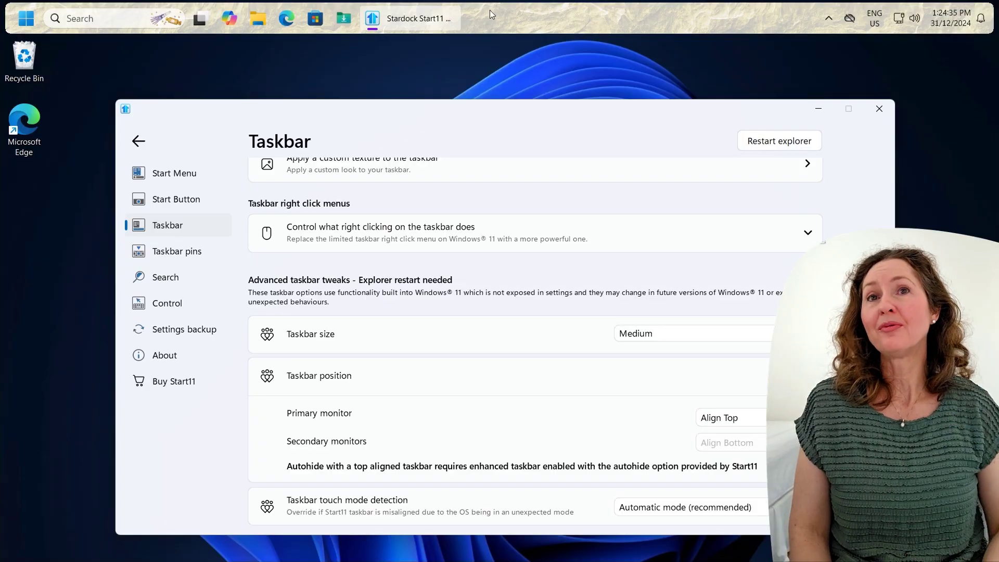
{"action": "mouse_move", "coordinate": [539, 29]}
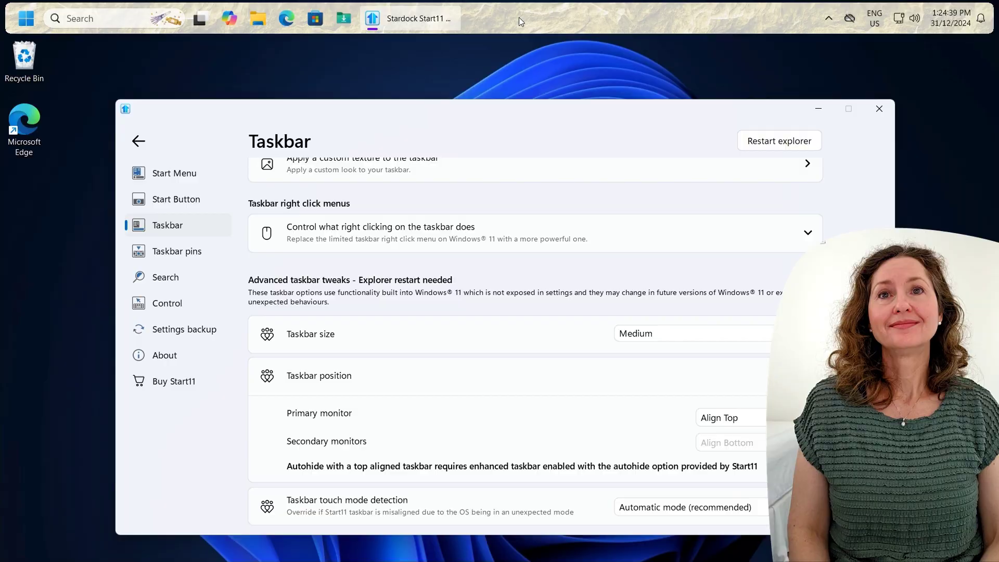
{"action": "left_click", "coordinate": [26, 19]}
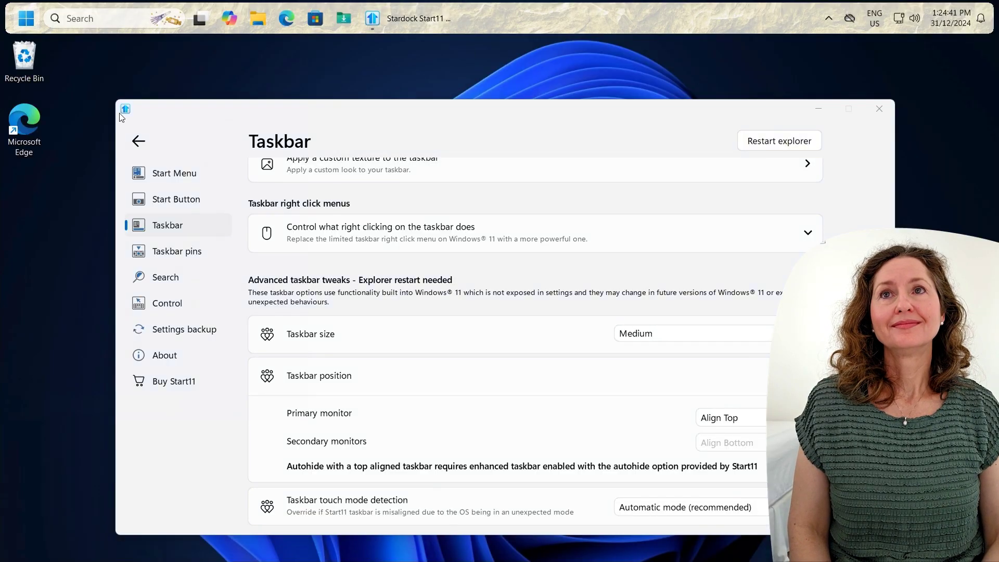
{"action": "left_click", "coordinate": [173, 293]}
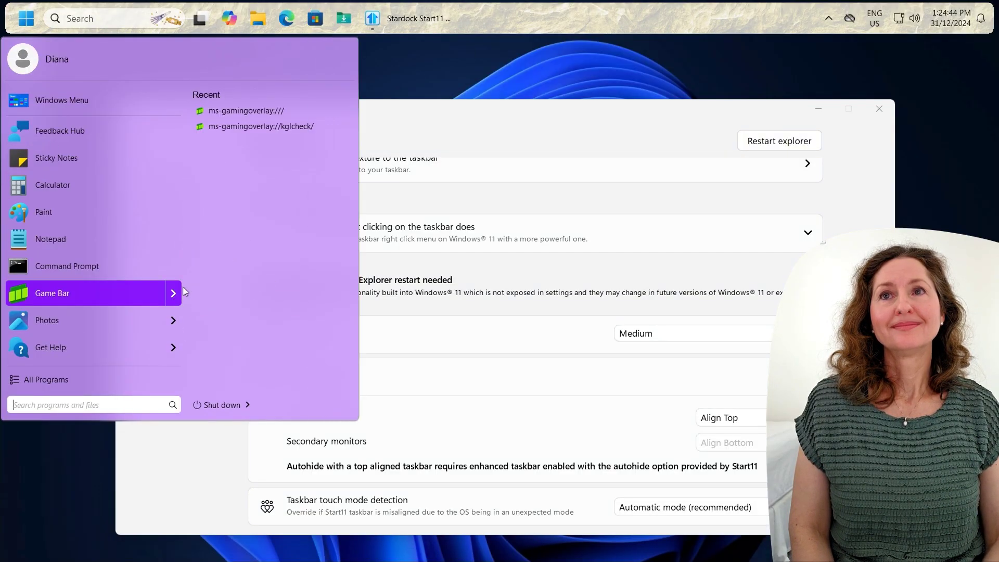
{"action": "left_click", "coordinate": [26, 19]}
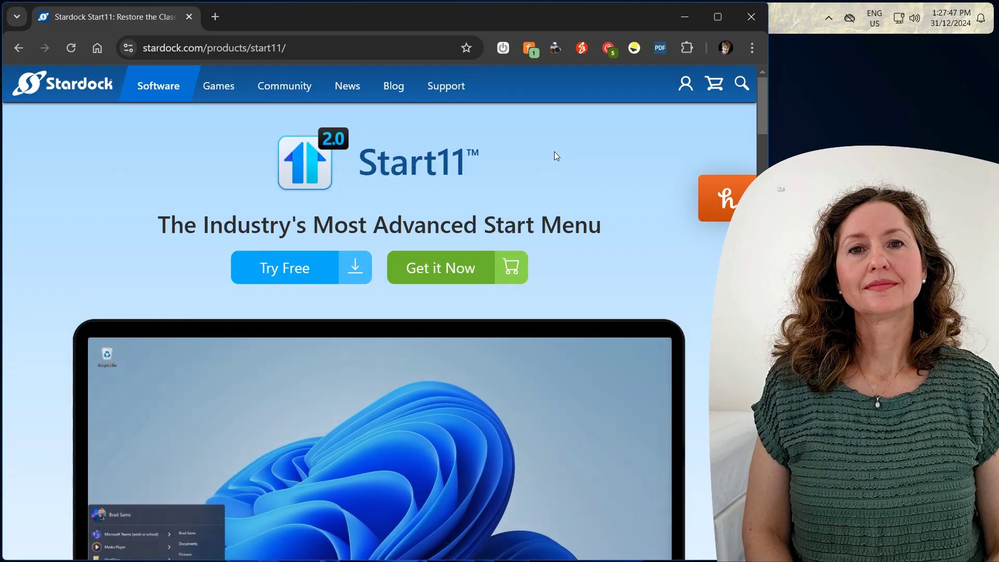
- Scroll down the Start11 page and jump to its purchase pricing section
{"action": "scroll", "coordinate": [557, 161], "scroll_direction": "down", "scroll_amount": 1}
{"action": "scroll", "coordinate": [560, 170], "scroll_direction": "down", "scroll_amount": 5}
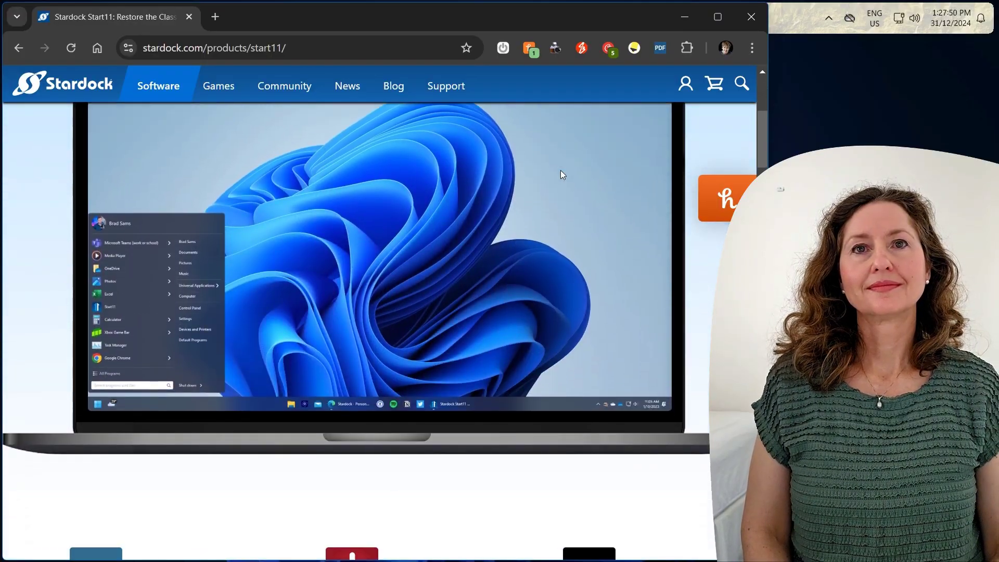
{"action": "scroll", "coordinate": [561, 170], "scroll_direction": "down", "scroll_amount": 15}
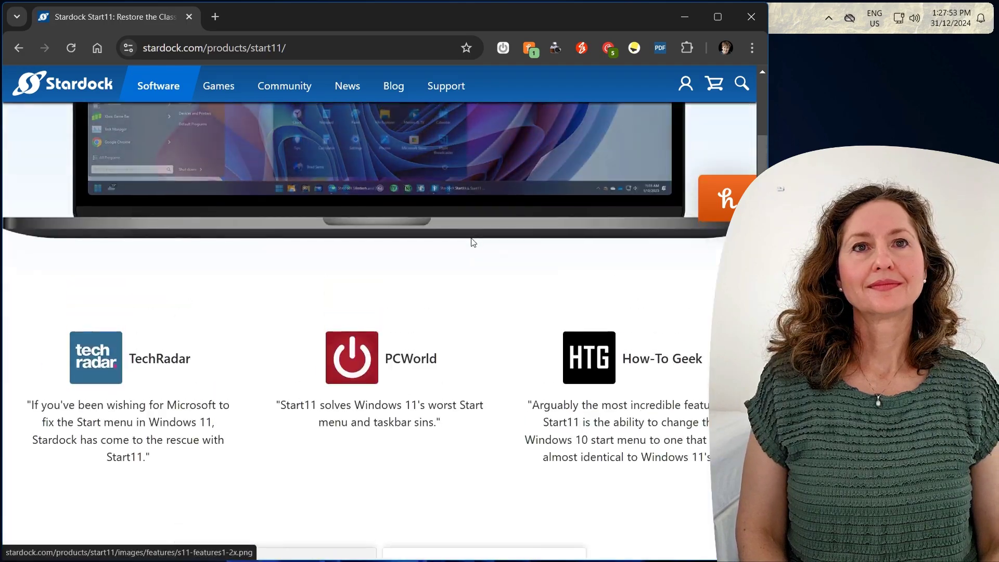
{"action": "left_click", "coordinate": [470, 241]}
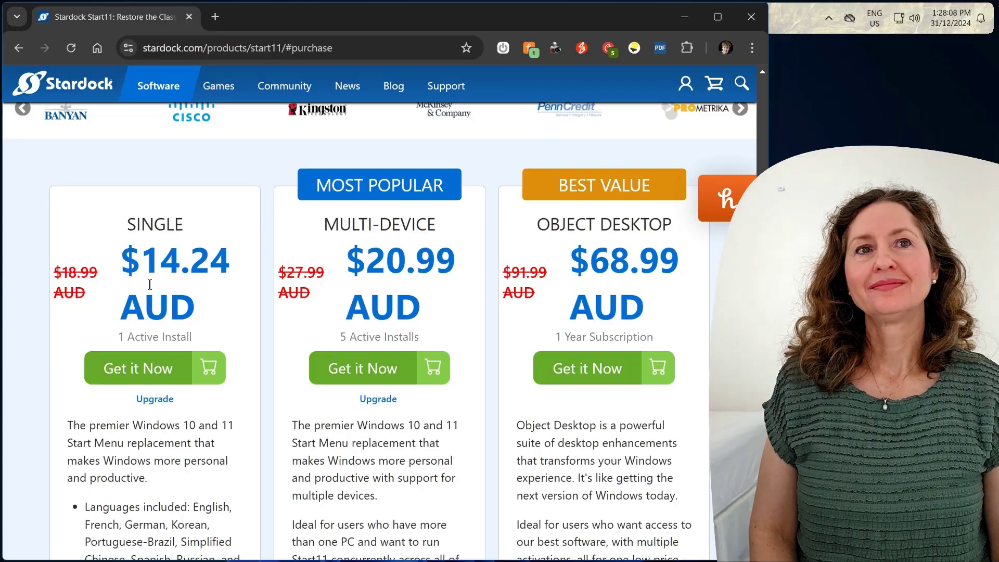
- Highlight the Object Desktop title and its $68.99 AUD price among the pricing tiers
{"action": "left_click_drag", "start_coordinate": [576, 255], "coordinate": [651, 318]}
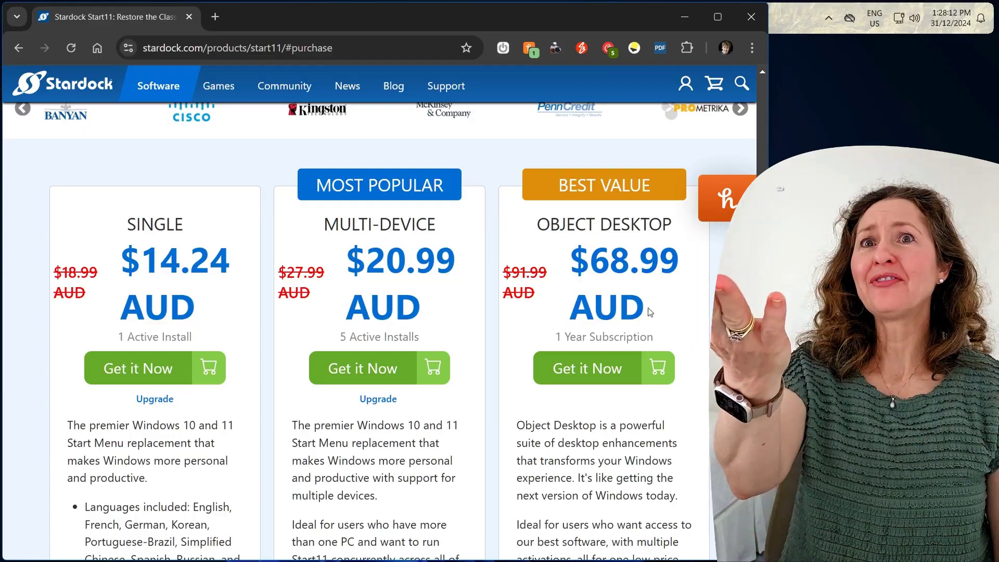
{"action": "scroll", "coordinate": [687, 276], "scroll_direction": "down", "scroll_amount": 1}
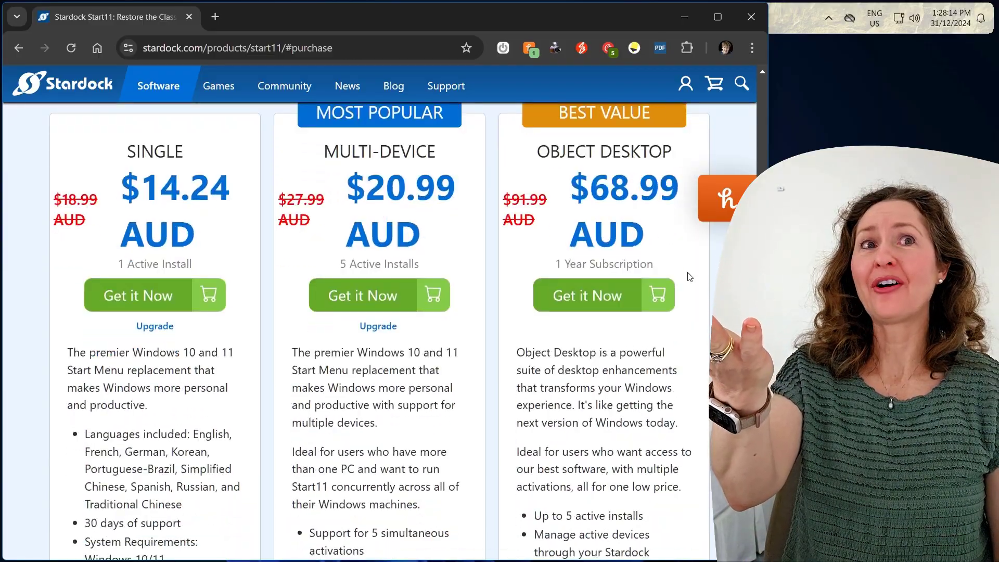
{"action": "left_click_drag", "start_coordinate": [671, 253], "coordinate": [631, 195]}
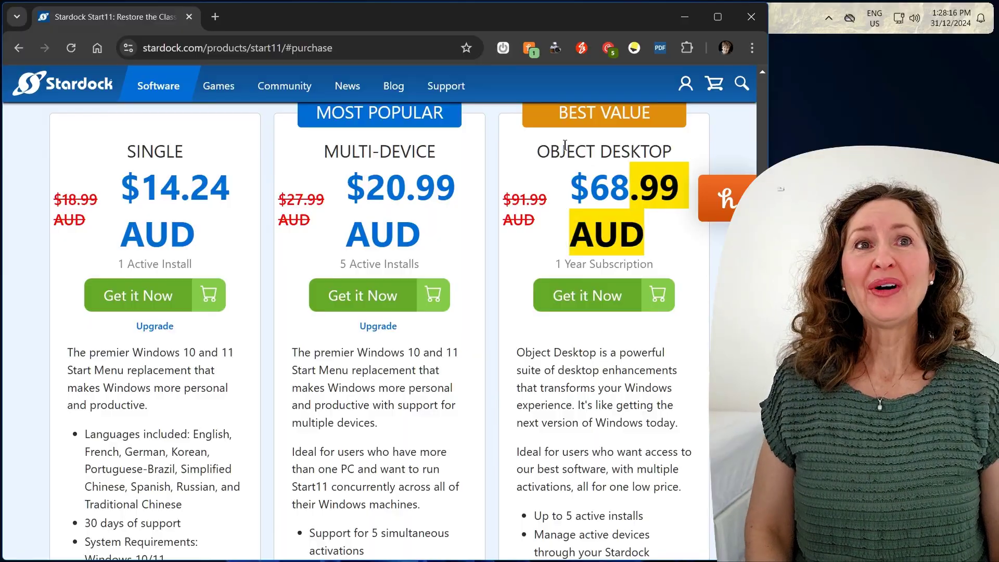
{"action": "left_click_drag", "start_coordinate": [537, 151], "coordinate": [675, 149]}
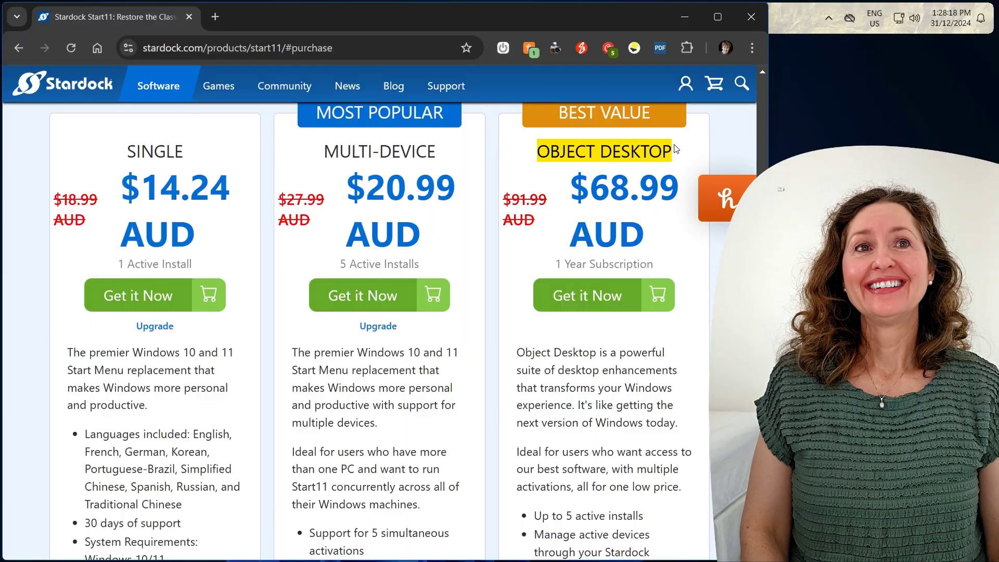
{"action": "left_click", "coordinate": [581, 418]}
{"action": "scroll", "coordinate": [586, 412], "scroll_direction": "down", "scroll_amount": 3}
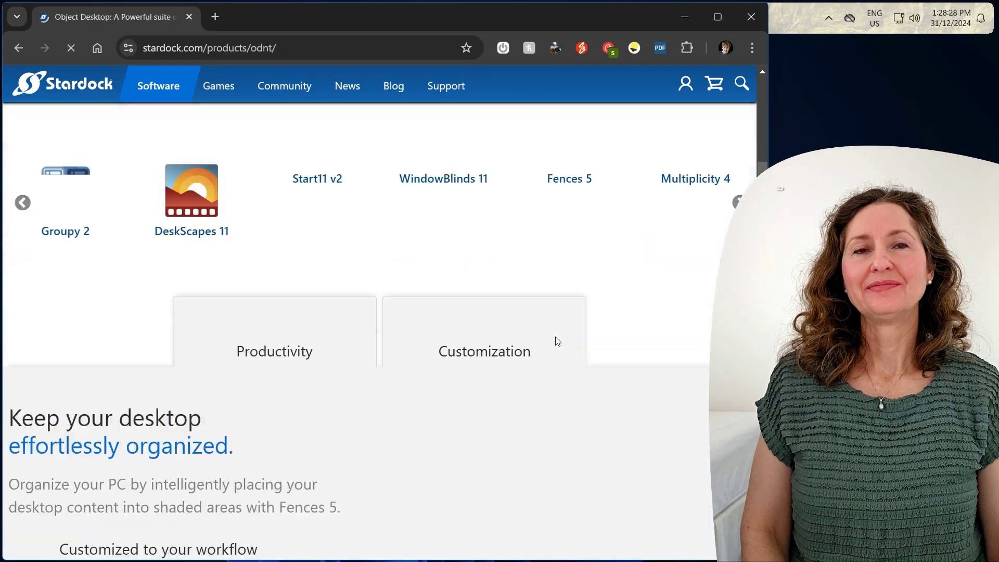
- Scroll the Object Desktop page to the carousel of included apps like Start11 v2 and Fences 5
{"action": "scroll", "coordinate": [553, 333], "scroll_direction": "down", "scroll_amount": 6}
{"action": "scroll", "coordinate": [548, 323], "scroll_direction": "up", "scroll_amount": 8}
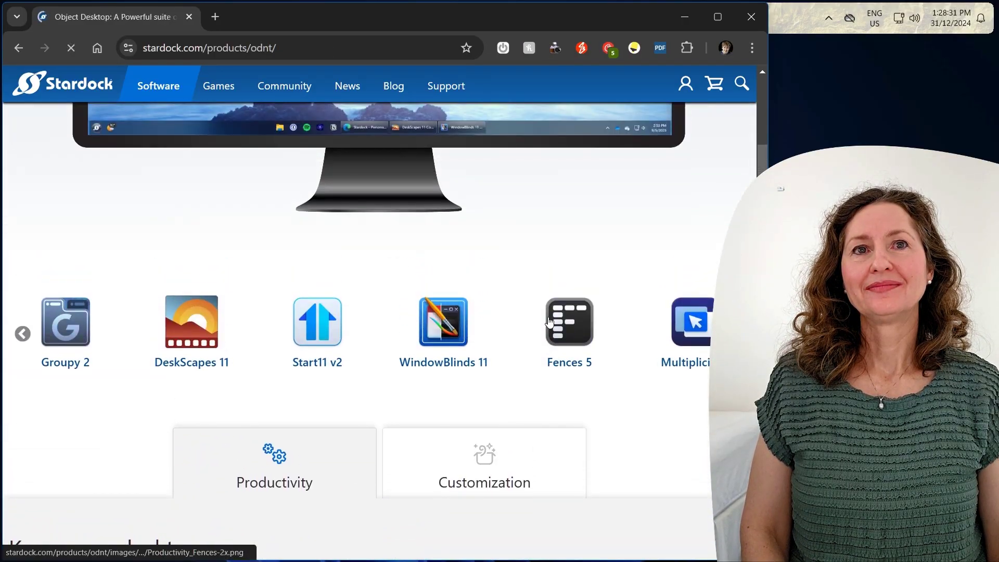
{"action": "scroll", "coordinate": [547, 323], "scroll_direction": "up", "scroll_amount": 3}
{"action": "scroll", "coordinate": [545, 322], "scroll_direction": "up", "scroll_amount": 3}
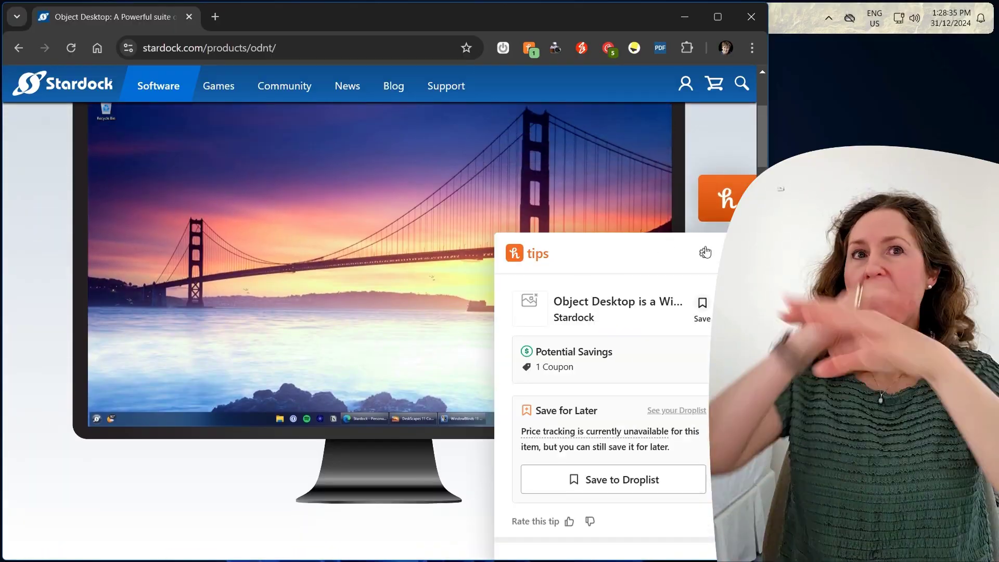
{"action": "scroll", "coordinate": [468, 281], "scroll_direction": "down", "scroll_amount": 3}
{"action": "scroll", "coordinate": [467, 281], "scroll_direction": "down", "scroll_amount": 1}
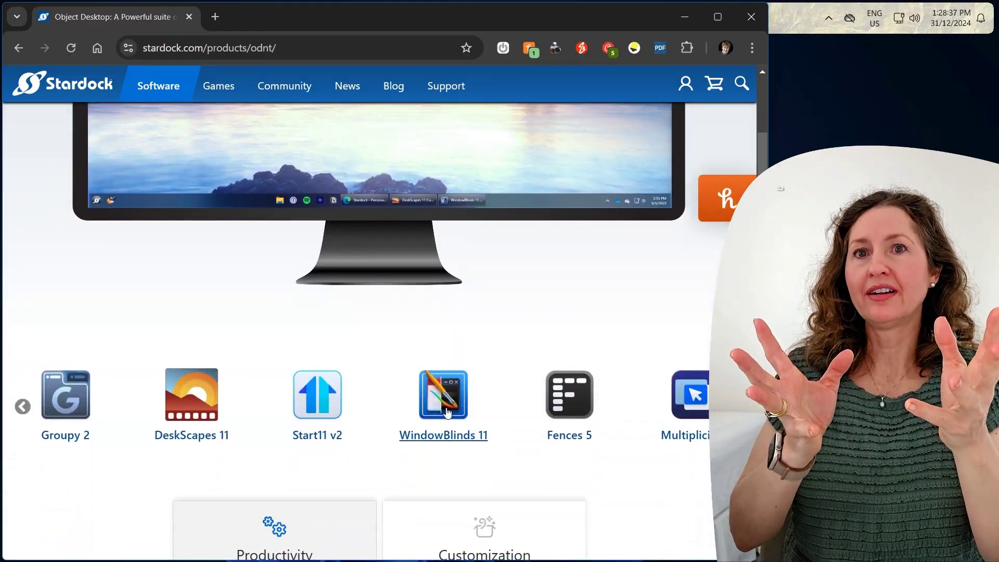
{"action": "scroll", "coordinate": [424, 397], "scroll_direction": "down", "scroll_amount": 2}
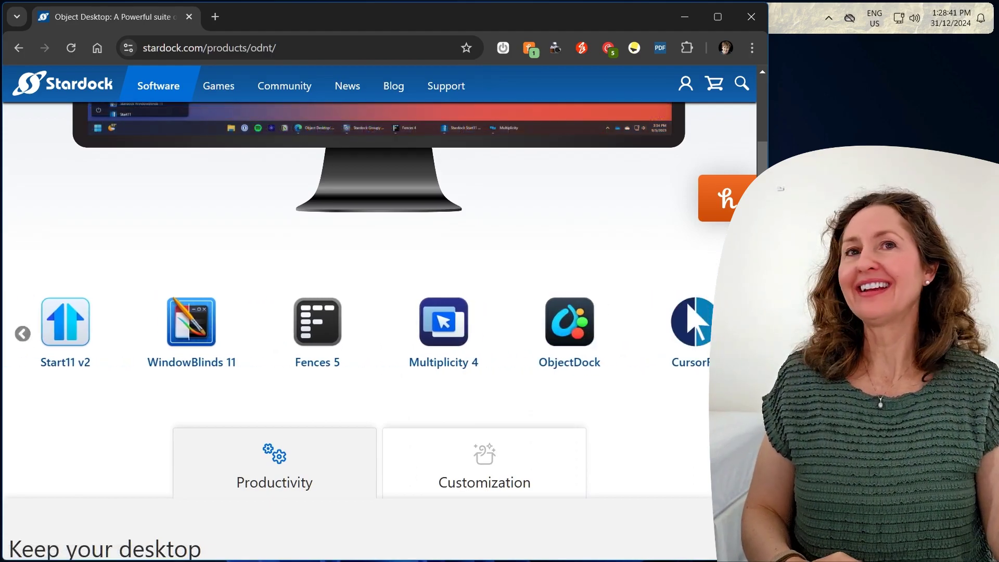
- Open DeskScapes 11 from the carousel in a new tab and scroll around its Golden Gate preview
{"action": "left_click", "coordinate": [583, 364]}
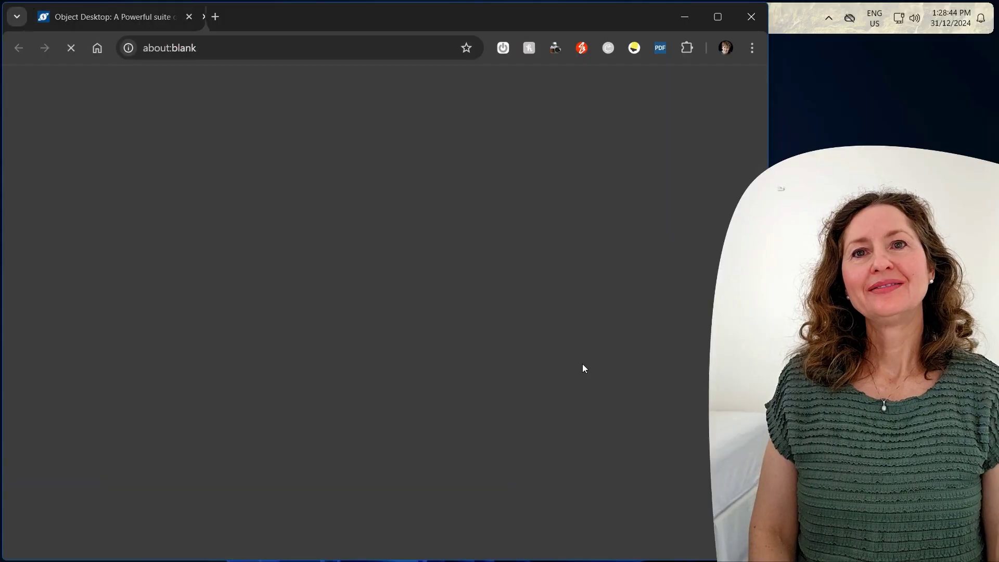
{"action": "scroll", "coordinate": [574, 240], "scroll_direction": "down", "scroll_amount": 4}
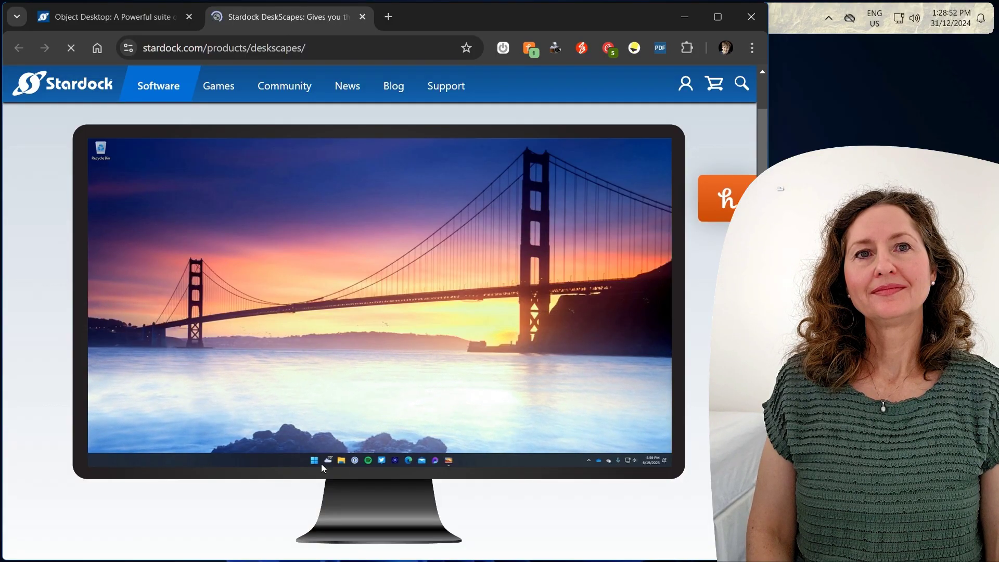
{"action": "scroll", "coordinate": [310, 463], "scroll_direction": "up", "scroll_amount": 1}
{"action": "scroll", "coordinate": [308, 460], "scroll_direction": "down", "scroll_amount": 1}
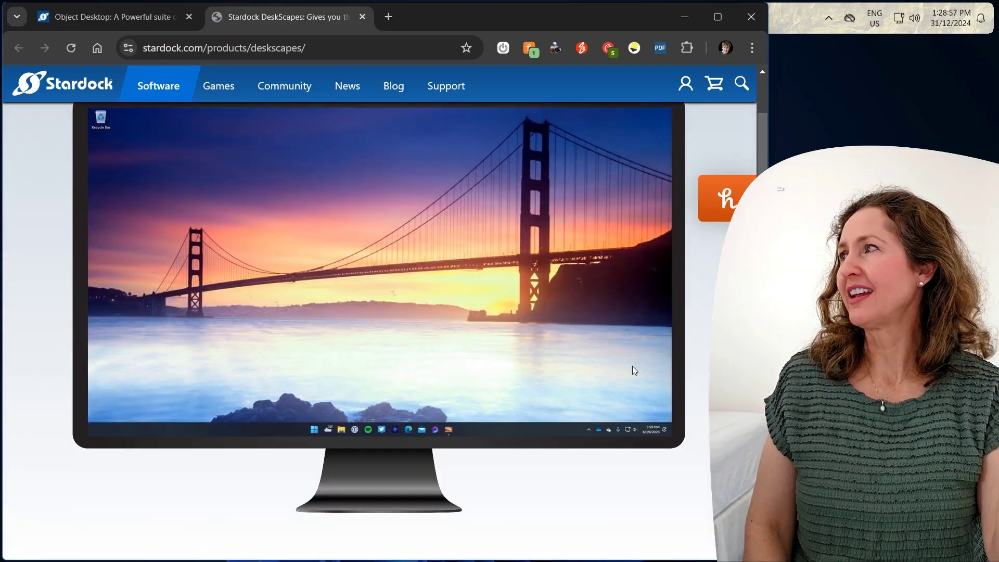
{"action": "scroll", "coordinate": [708, 335], "scroll_direction": "up", "scroll_amount": 1}
{"action": "scroll", "coordinate": [708, 335], "scroll_direction": "down", "scroll_amount": 1}
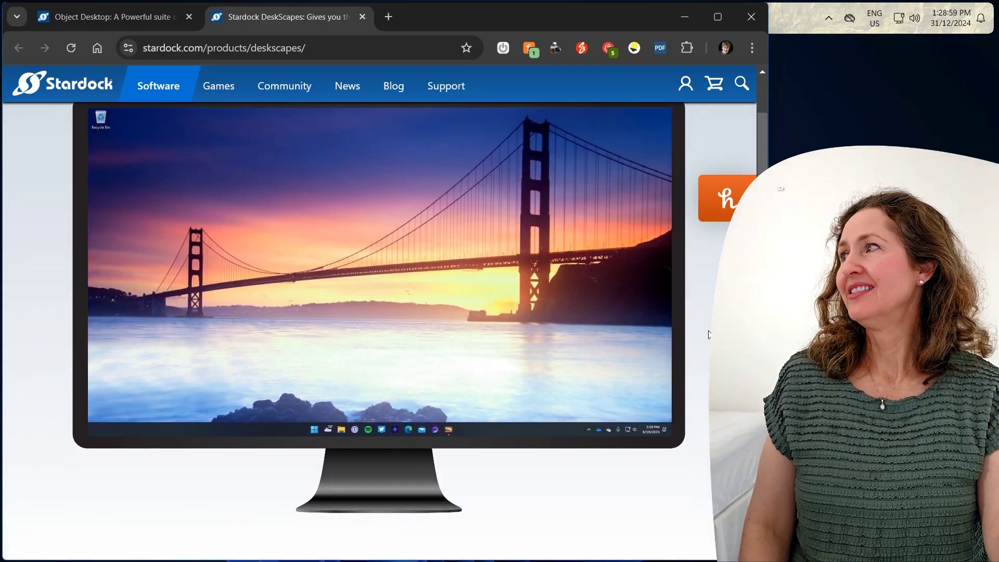
{"action": "scroll", "coordinate": [708, 328], "scroll_direction": "up", "scroll_amount": 1}
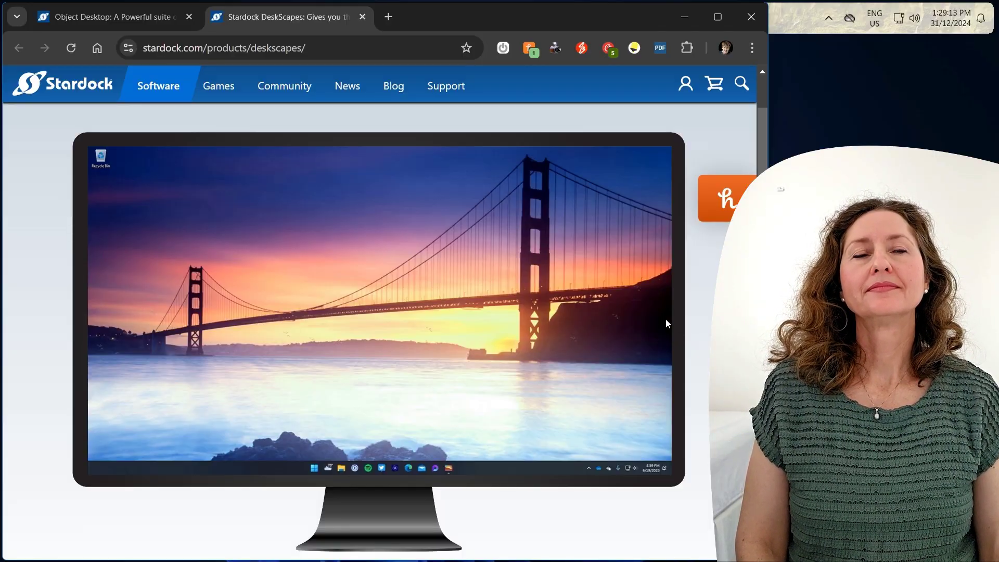
- Scroll to the pricing cards and highlight DeskScapes 11 at $5.99 AUD and Object Desktop at $68.99 AUD
{"action": "scroll", "coordinate": [666, 323], "scroll_direction": "down", "scroll_amount": 15}
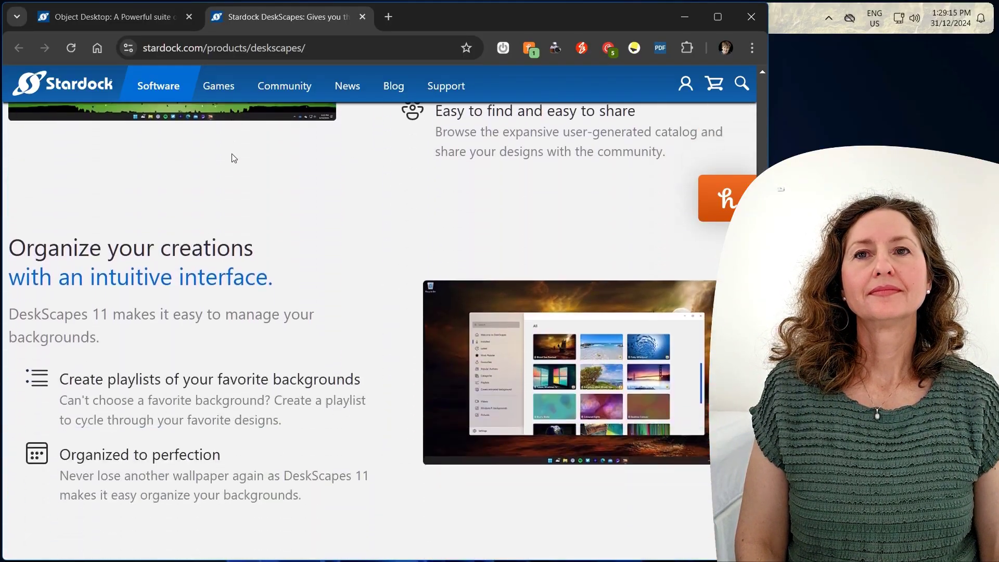
{"action": "scroll", "coordinate": [232, 158], "scroll_direction": "down", "scroll_amount": 15}
{"action": "scroll", "coordinate": [230, 217], "scroll_direction": "up", "scroll_amount": 3}
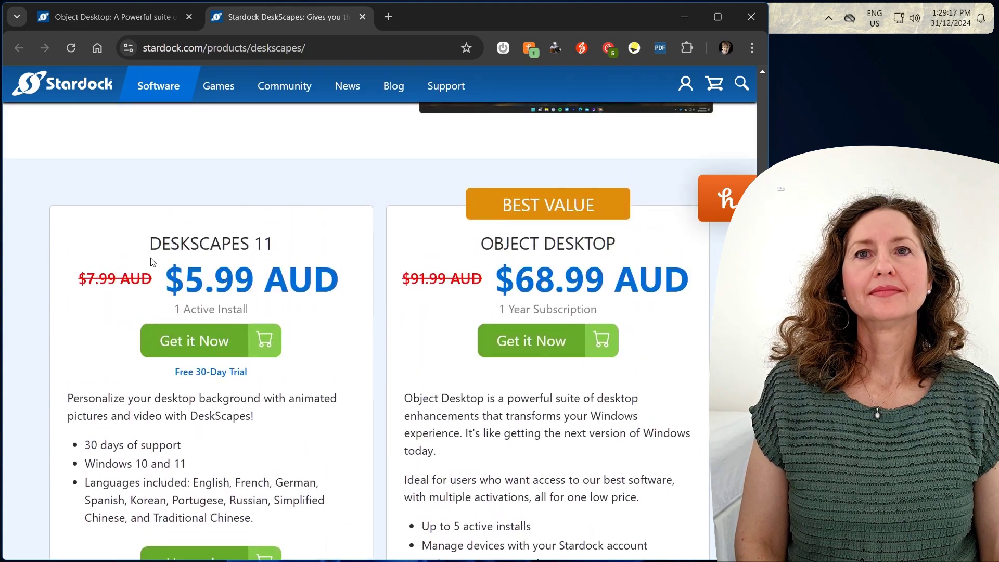
{"action": "left_click_drag", "start_coordinate": [165, 280], "coordinate": [335, 274]}
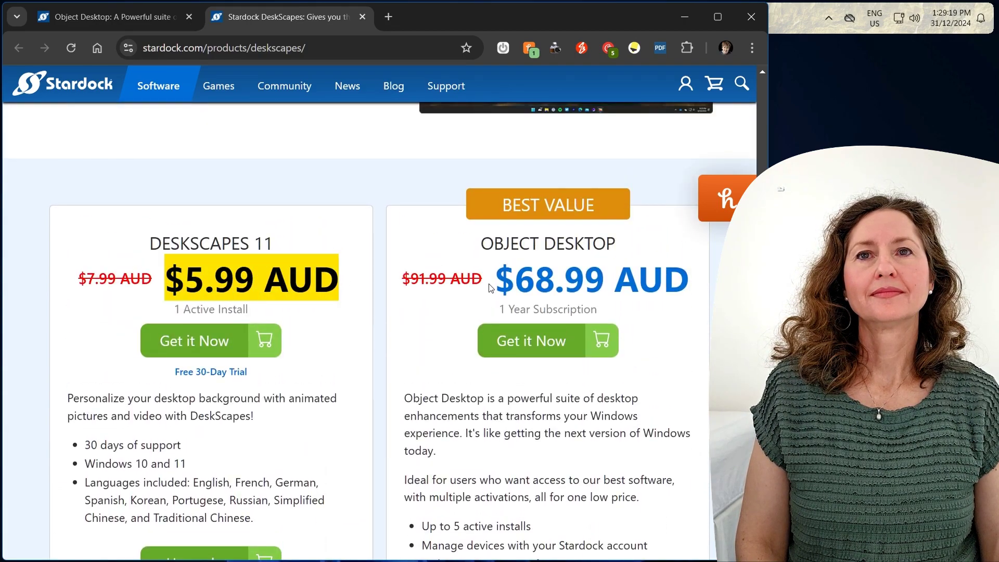
{"action": "left_click_drag", "start_coordinate": [489, 287], "coordinate": [699, 282]}
{"action": "left_click", "coordinate": [703, 280]}
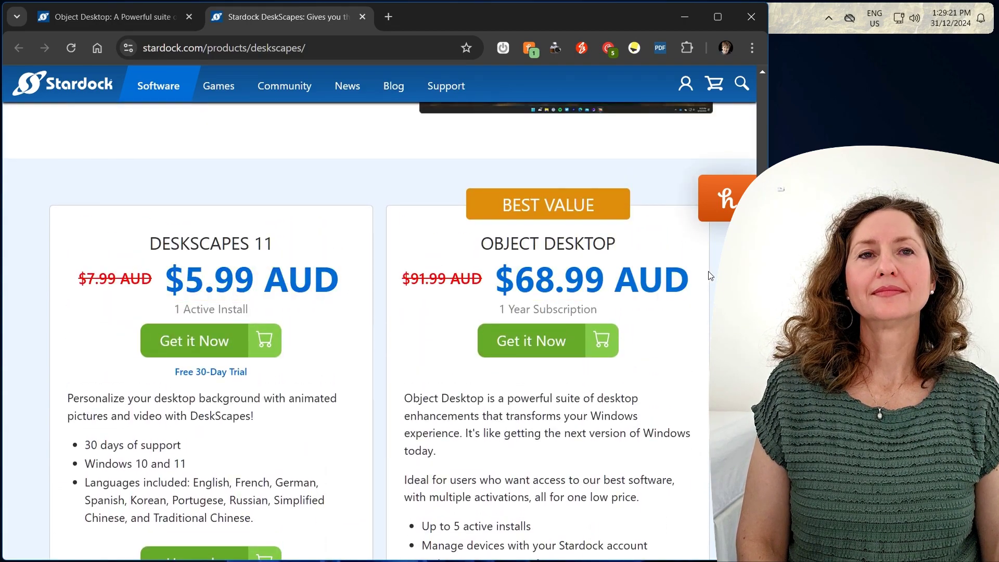
- Highlight the DESKSCAPES 11 title and its $5.99 AUD price several times
{"action": "scroll", "coordinate": [198, 204], "scroll_direction": "down", "scroll_amount": 1}
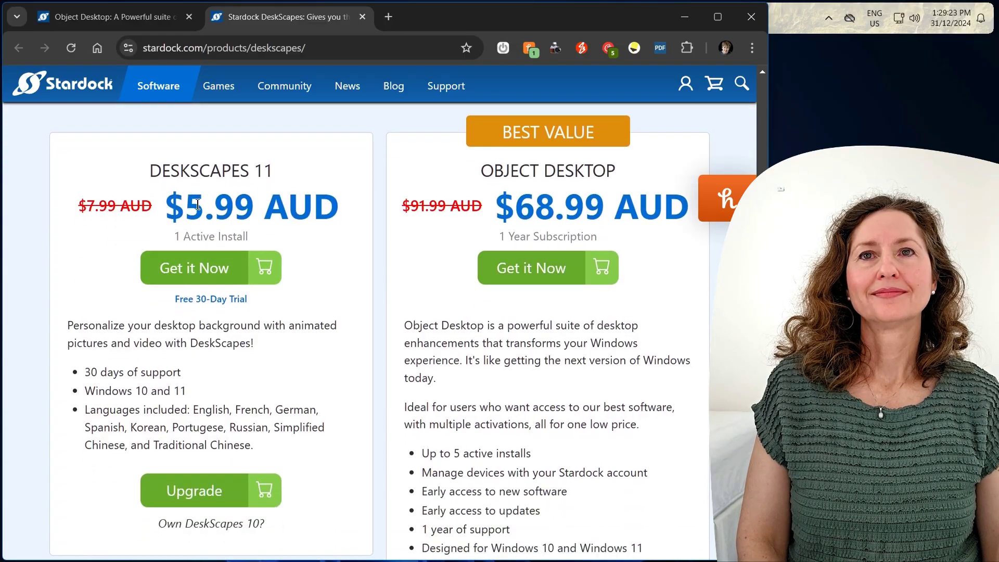
{"action": "left_click_drag", "start_coordinate": [166, 206], "coordinate": [357, 213]}
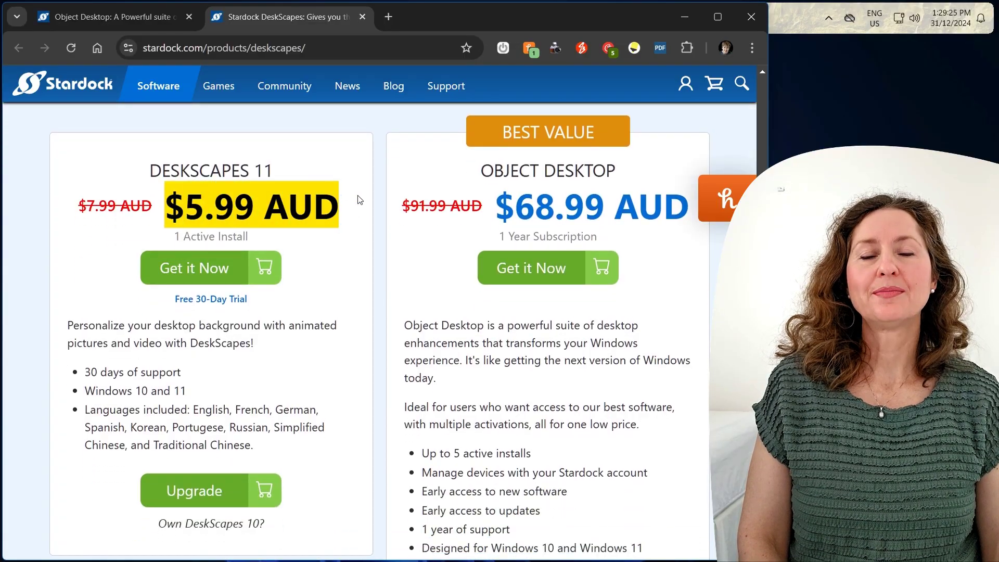
{"action": "left_click_drag", "start_coordinate": [150, 170], "coordinate": [273, 167]}
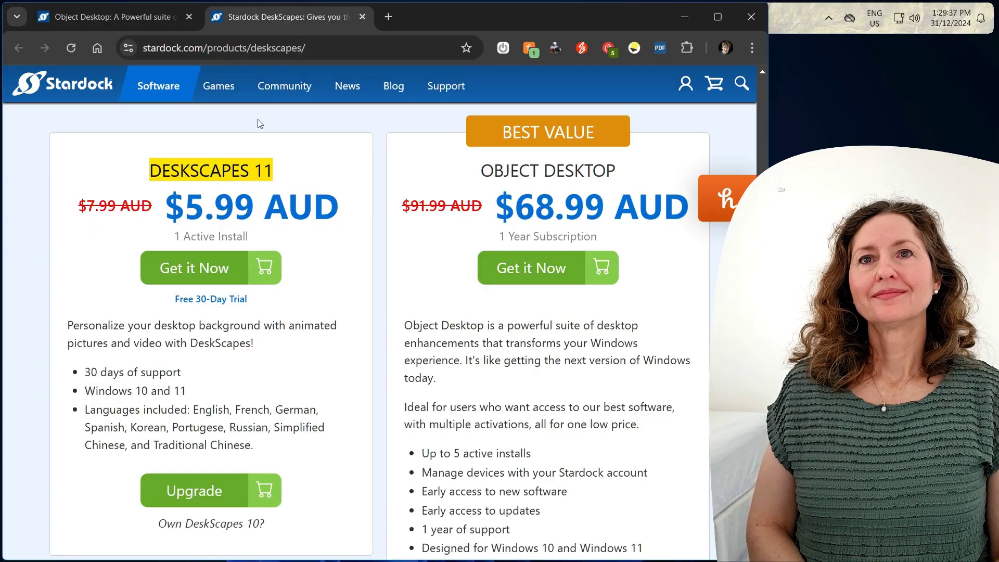
{"action": "left_click_drag", "start_coordinate": [339, 206], "coordinate": [164, 187]}
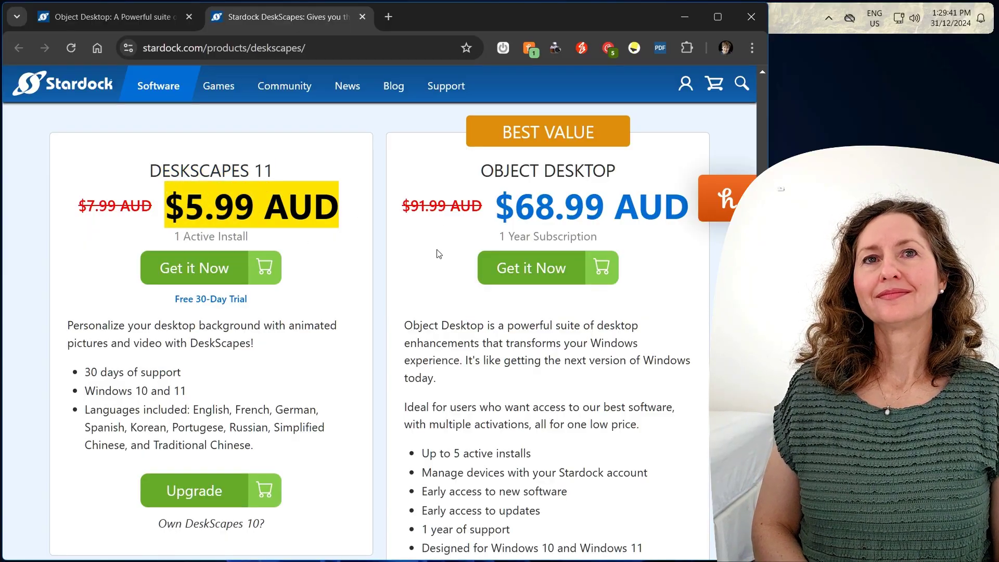
{"action": "left_click", "coordinate": [305, 427]}
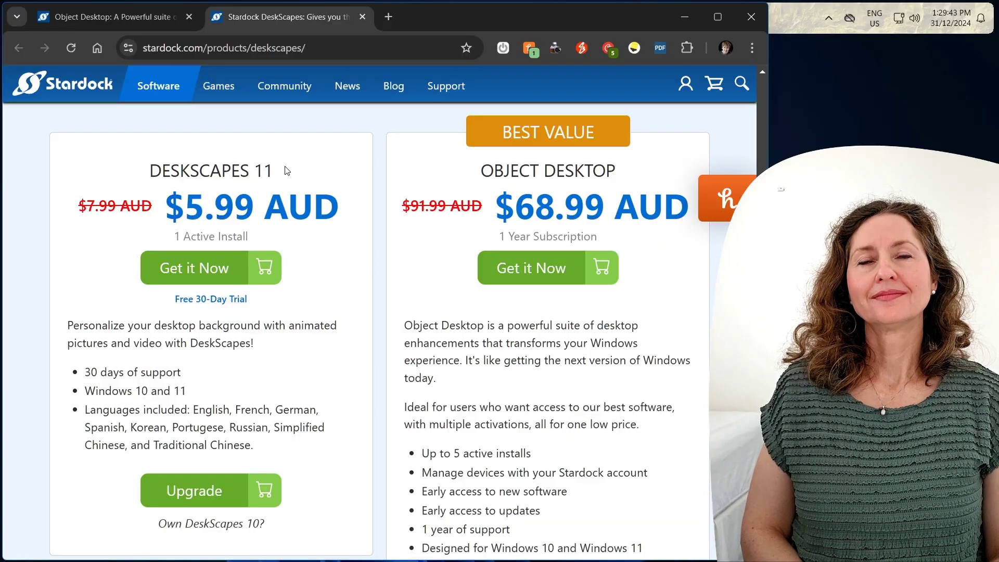
{"action": "left_click_drag", "start_coordinate": [123, 157], "coordinate": [287, 175]}
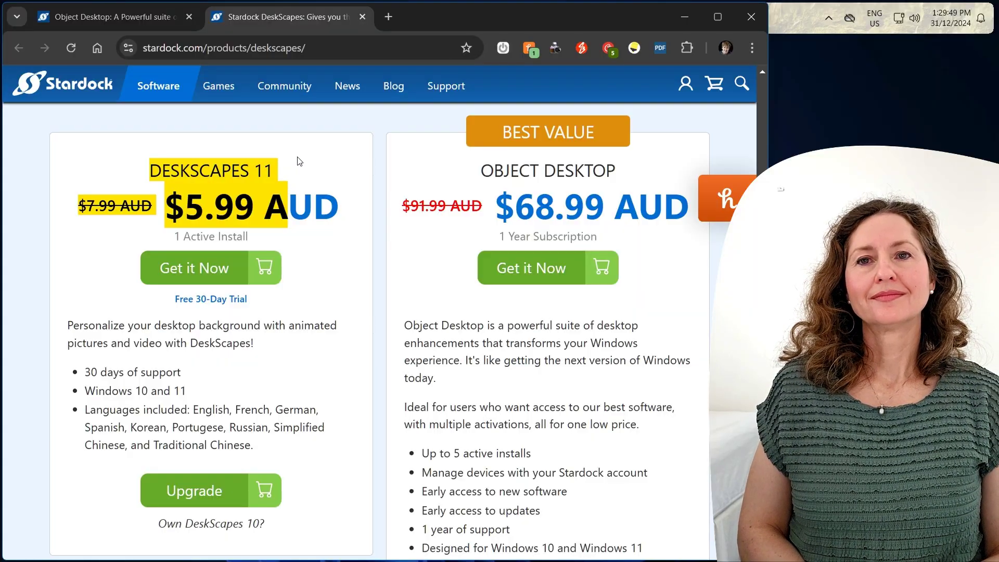
{"action": "left_click", "coordinate": [554, 176]}
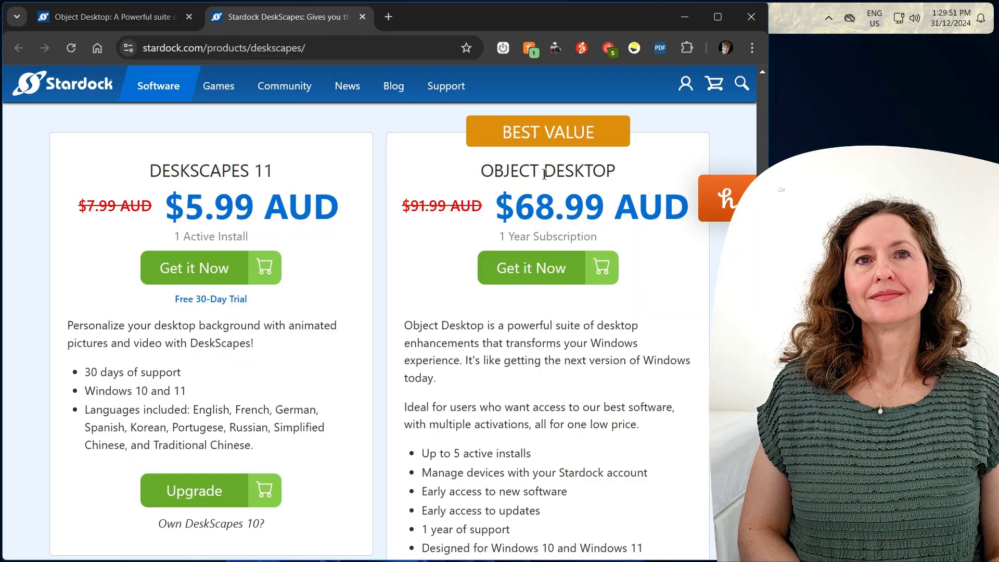
{"action": "left_click_drag", "start_coordinate": [156, 207], "coordinate": [344, 215]}
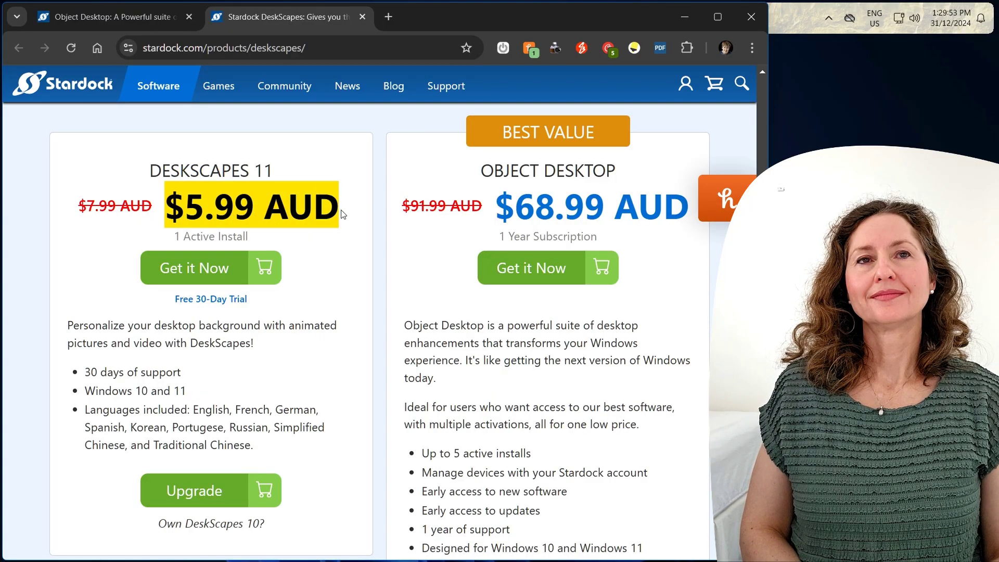
{"action": "left_click", "coordinate": [344, 214]}
- Highlight the Object Desktop price and description, close the Honey panel, and minimize Chrome
{"action": "left_click_drag", "start_coordinate": [639, 219], "coordinate": [427, 194]}
{"action": "left_click_drag", "start_coordinate": [167, 211], "coordinate": [353, 222]}
{"action": "left_click_drag", "start_coordinate": [505, 208], "coordinate": [720, 122]}
{"action": "left_click", "coordinate": [727, 107]}
{"action": "left_click", "coordinate": [531, 136]}
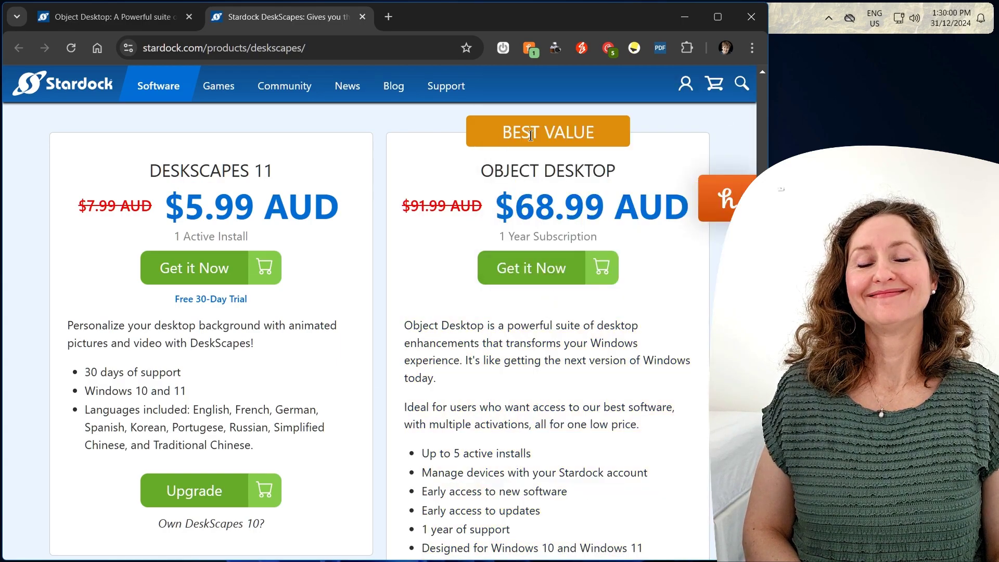
{"action": "left_click", "coordinate": [681, 16]}
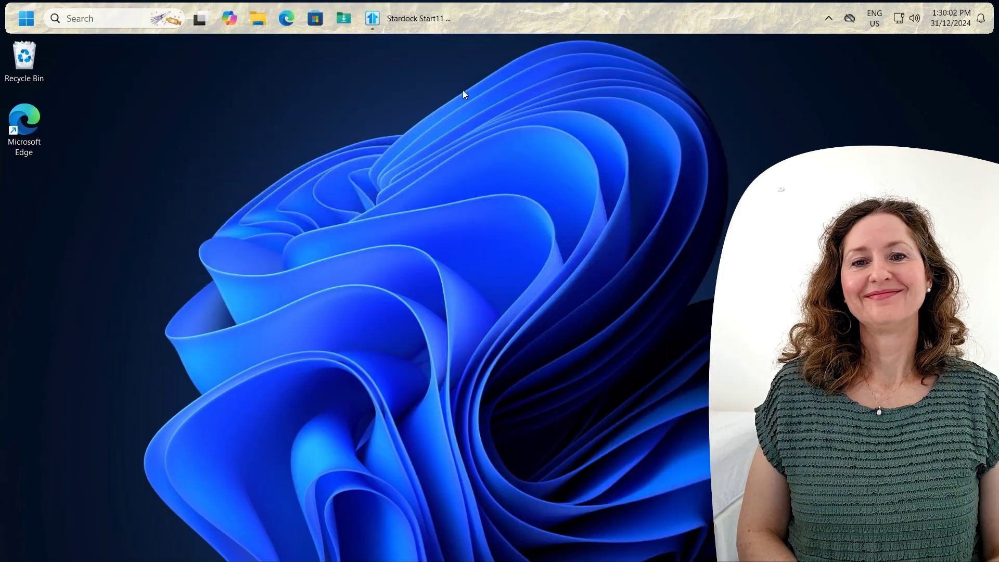